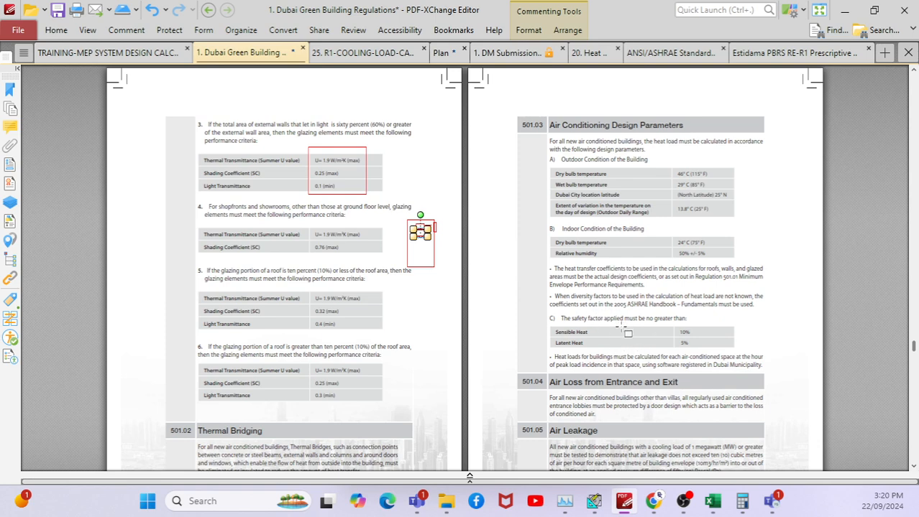
Examine the interior lighting power density table in section 502.04 of the Dubai Green Building Regulations
scroll(624, 330, "down", 15)
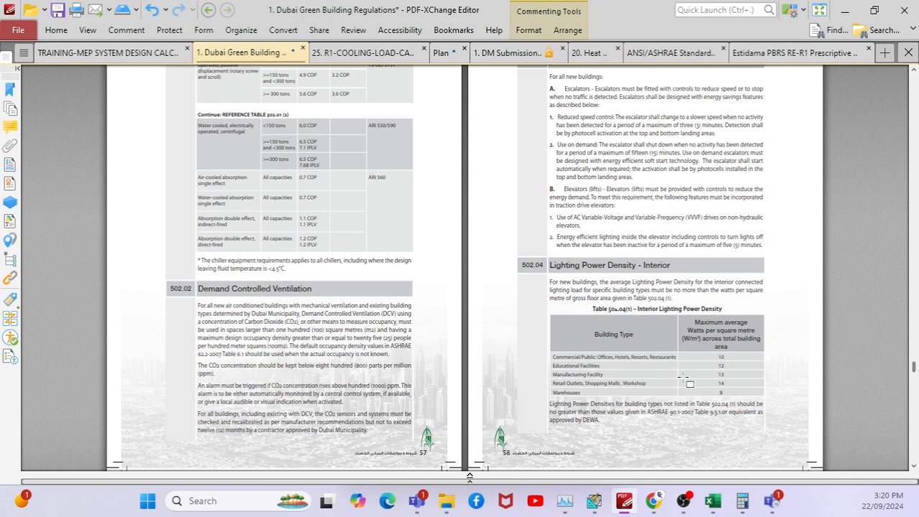
scroll(733, 413, "up", 2, "ctrl")
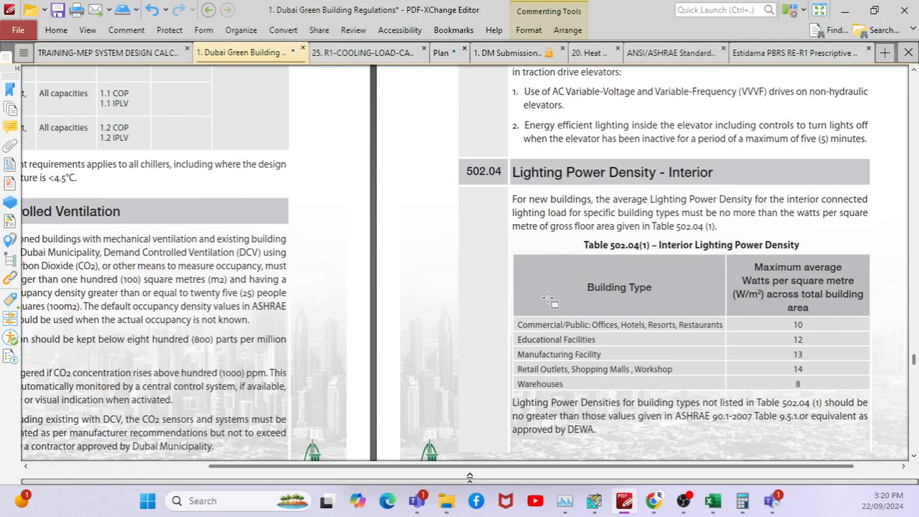
Bring up the Plan drawing, then switch to the Residential Studio project in HAP49
left_click(442, 56)
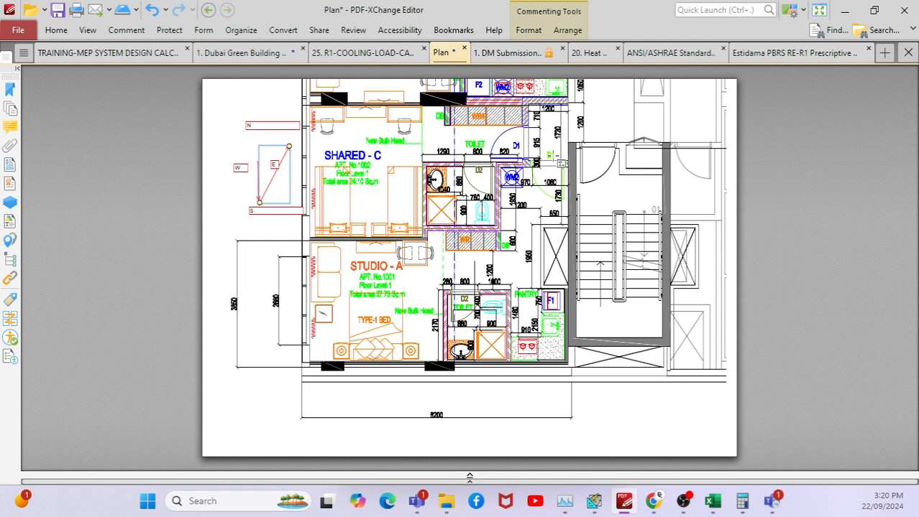
mouse_move(595, 505)
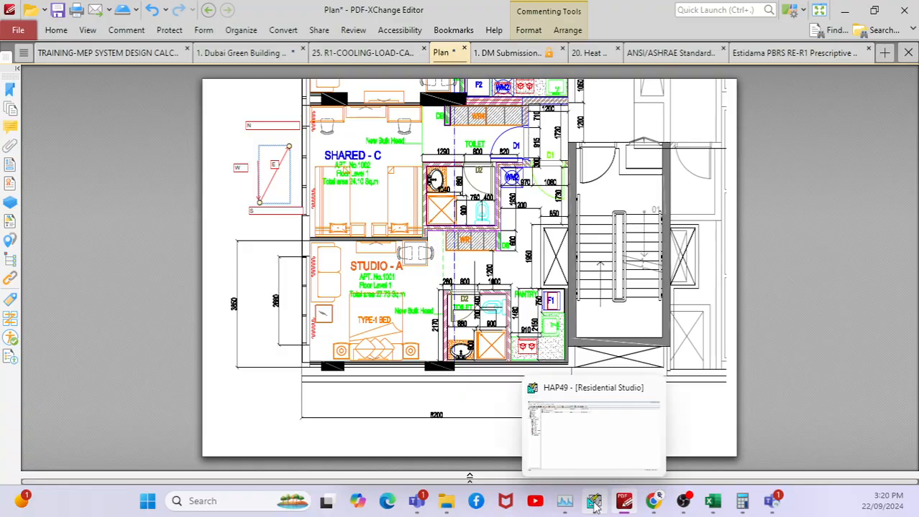
left_click(593, 460)
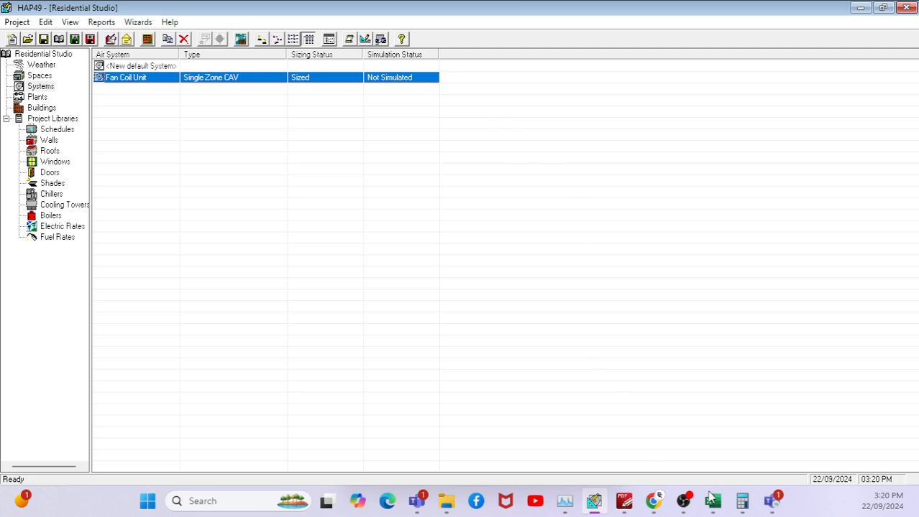
Switch to the Chiller Load calculations workbook in Excel and review the Studio row's serial number, block, floor reference, location and floor area
mouse_move(719, 508)
left_click(643, 432)
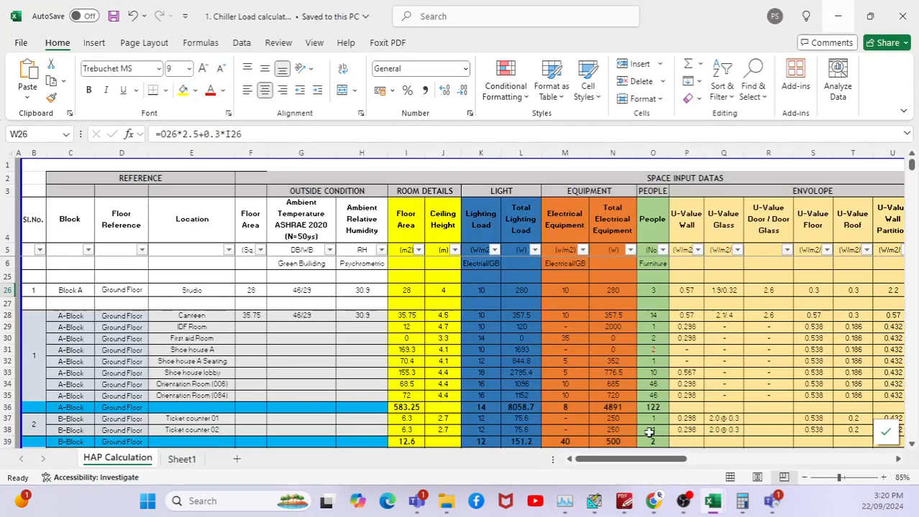
left_click(36, 291)
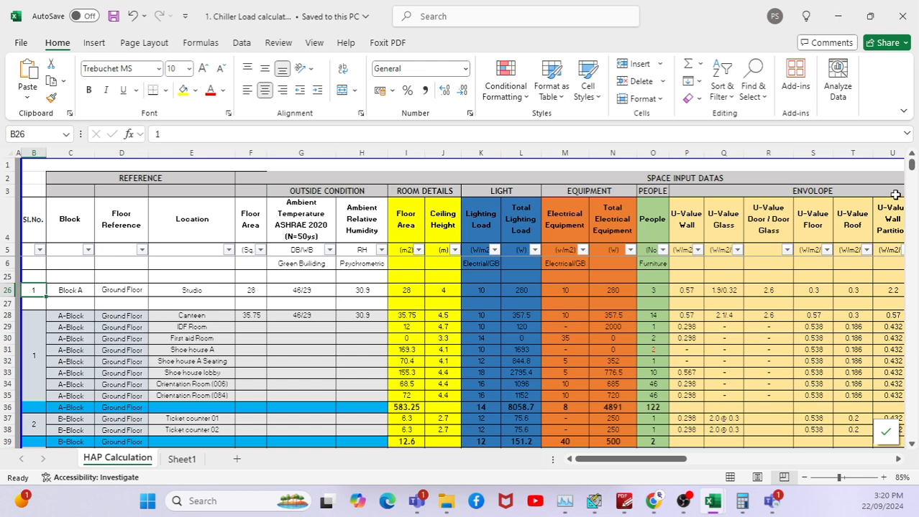
left_click_drag(911, 170, 910, 170)
left_click(74, 292)
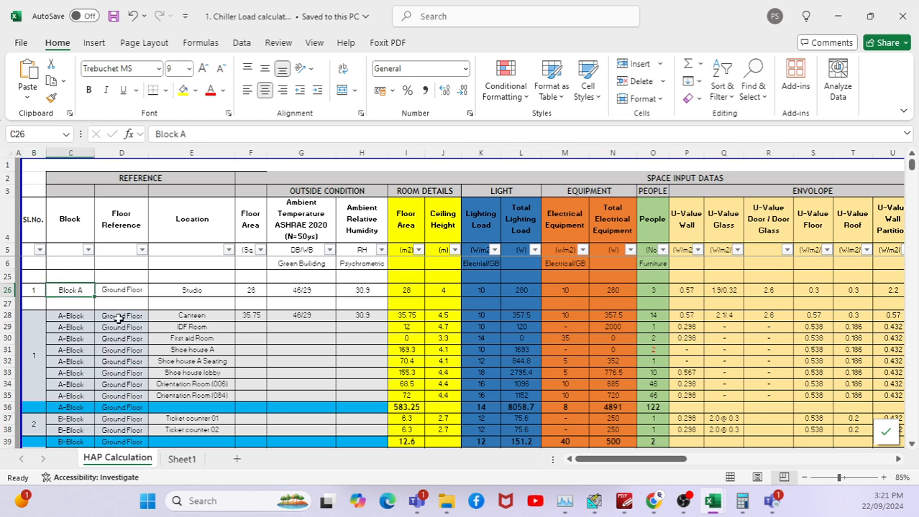
left_click(131, 293)
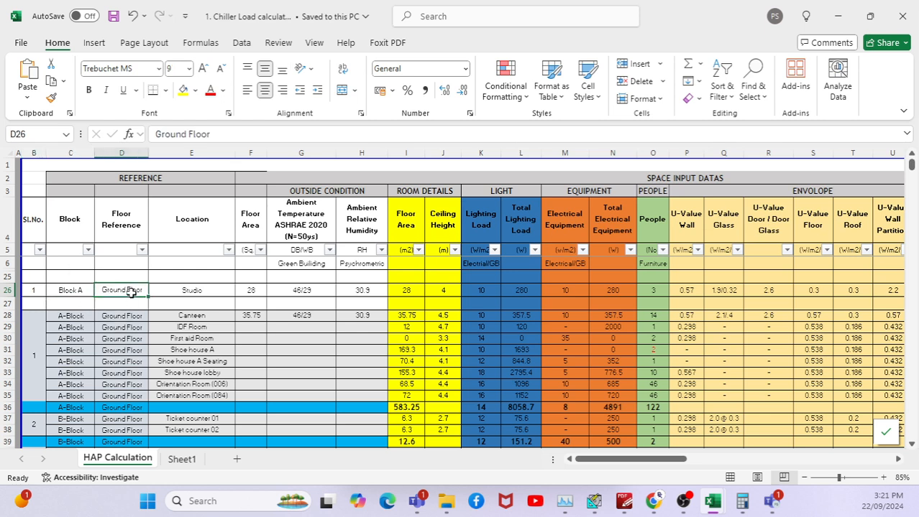
left_click(214, 292)
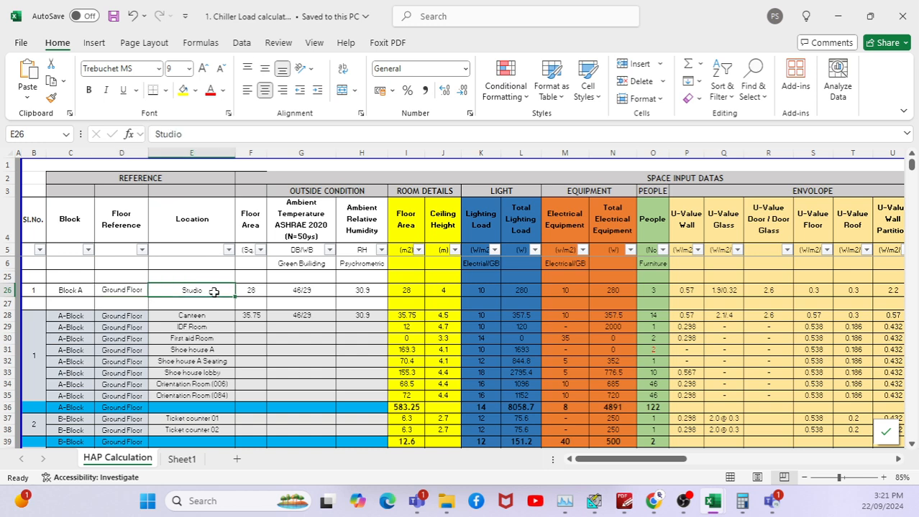
left_click(253, 292)
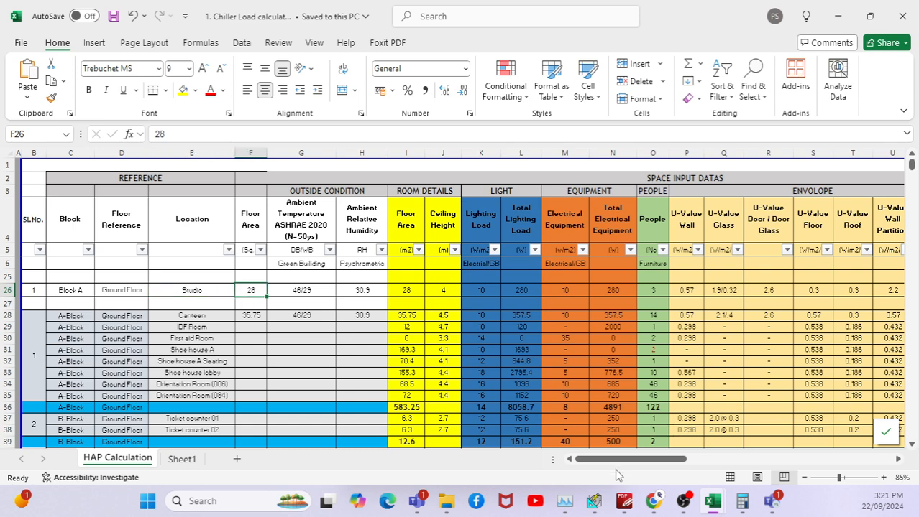
Check the total area of STUDIO - A on the Plan drawing in PDF-XChange Editor and return to the Chiller Load calculations workbook
left_click(623, 501)
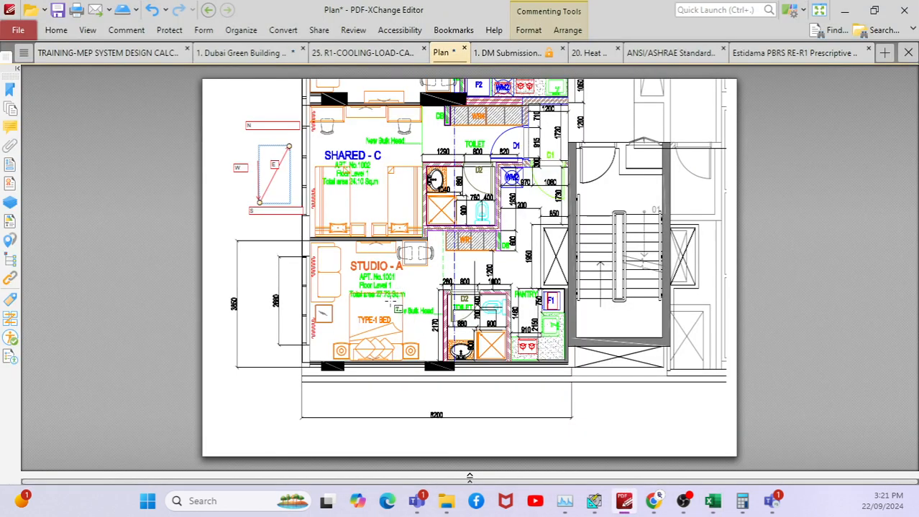
scroll(395, 309, "up", 3)
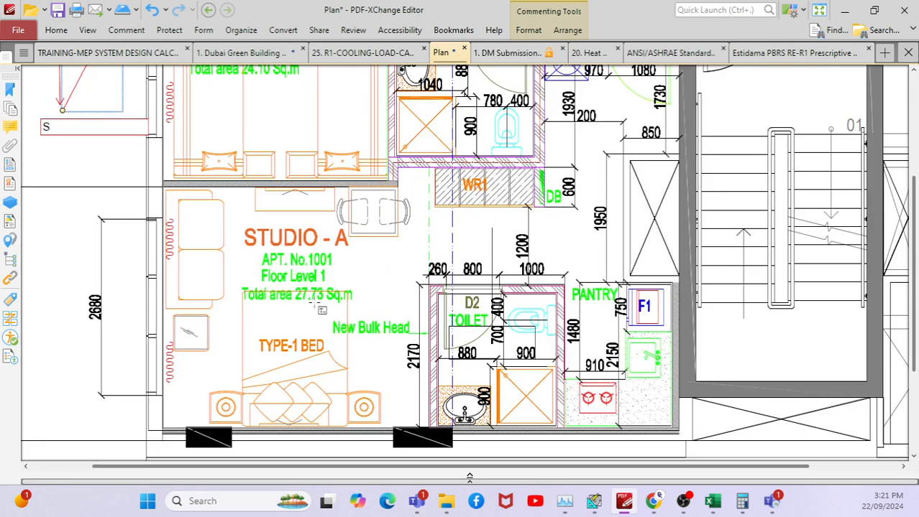
scroll(337, 311, "down", 2)
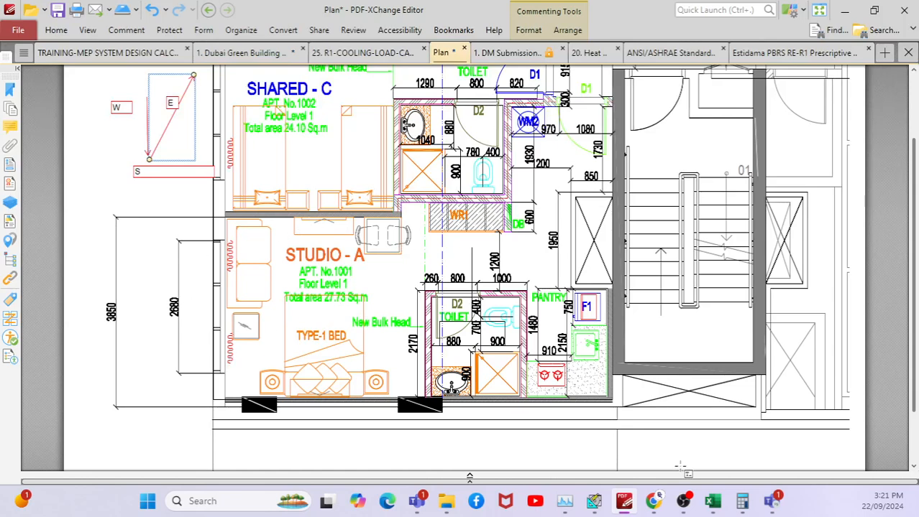
mouse_move(712, 501)
left_click(658, 446)
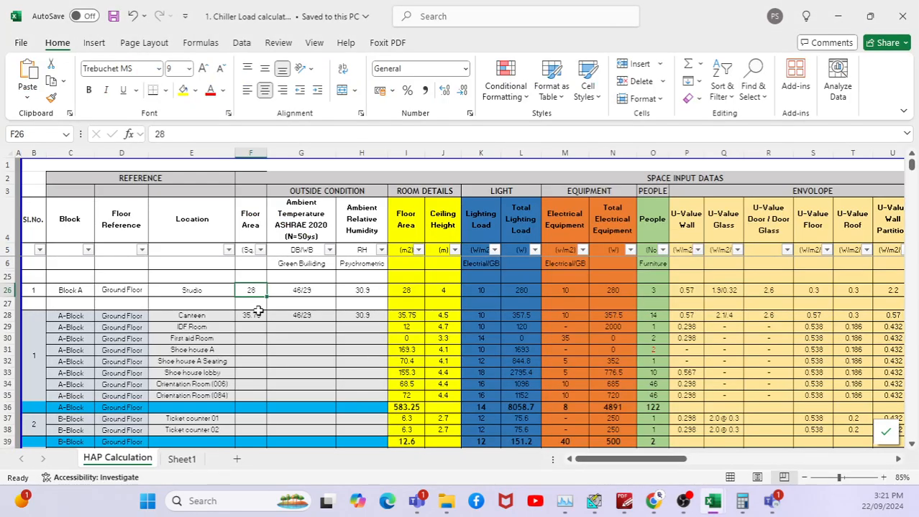
Review the Studio's ambient temperature cell and open the 2021 ASHRAE climatic design conditions for DUBAI INTL, United Arab Emirates, in Chrome
left_click(306, 289)
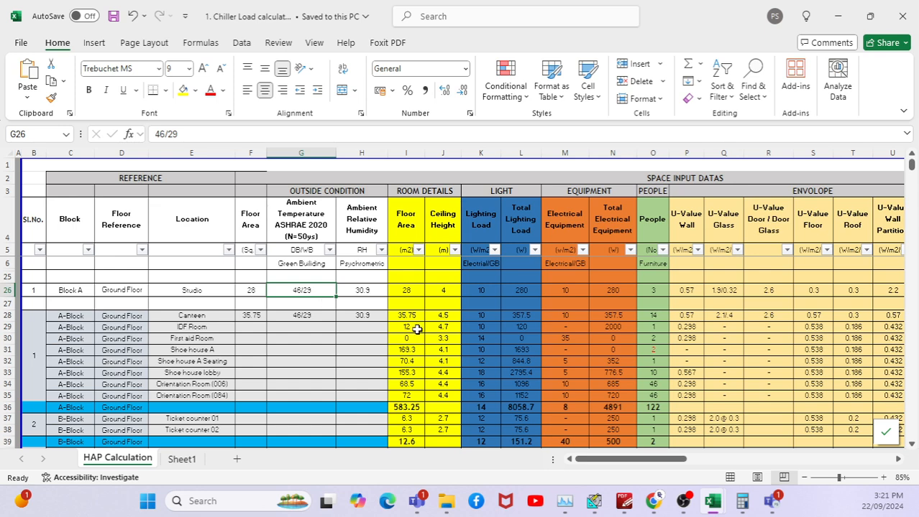
left_click(654, 507)
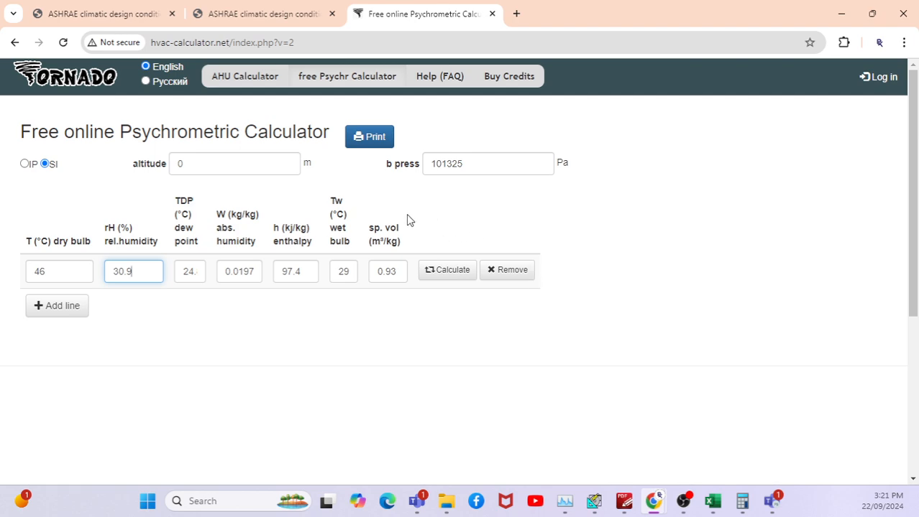
left_click(151, 16)
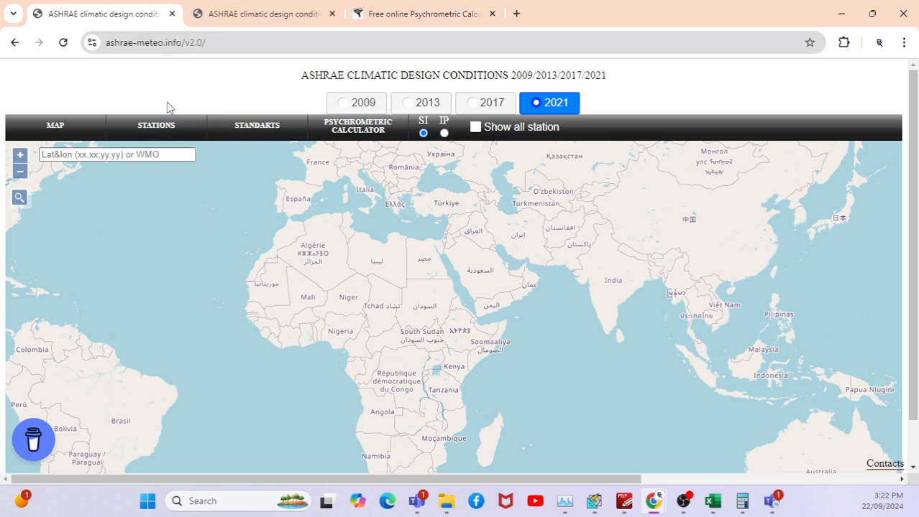
mouse_move(167, 126)
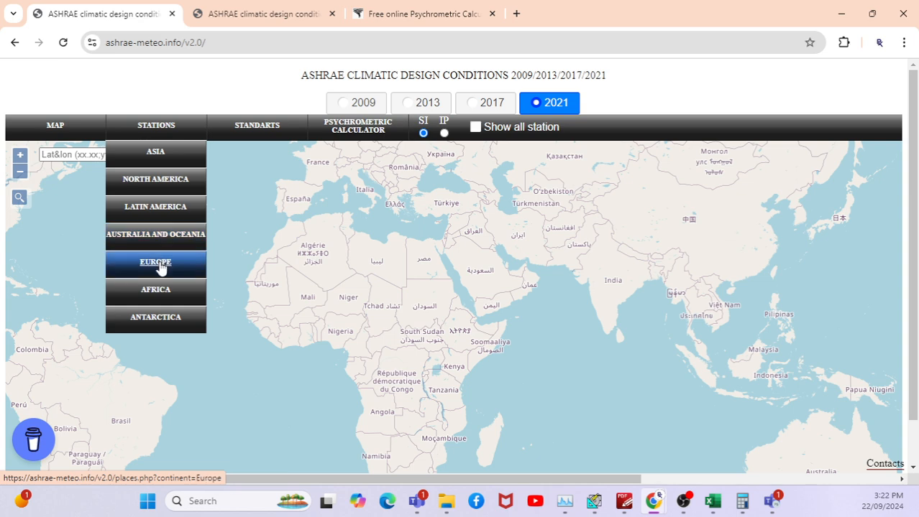
left_click(162, 151)
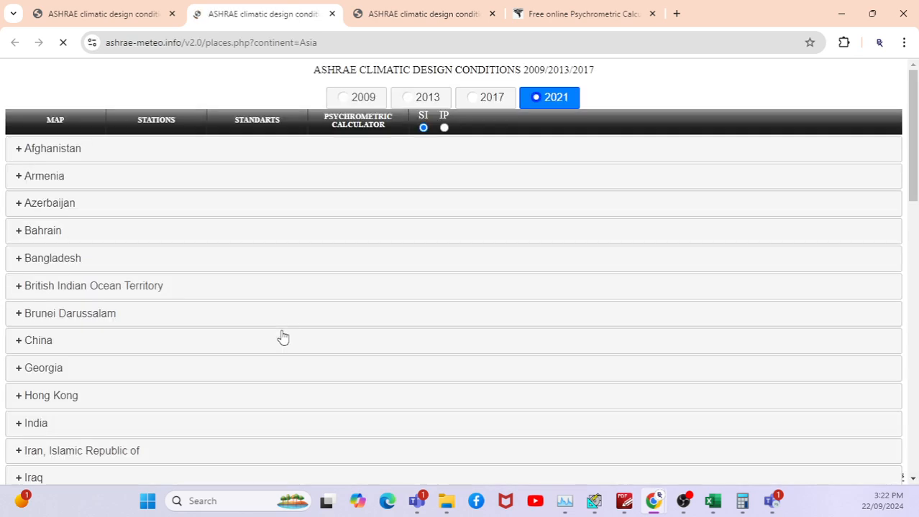
scroll(283, 338, "down", 10)
scroll(282, 338, "down", 5)
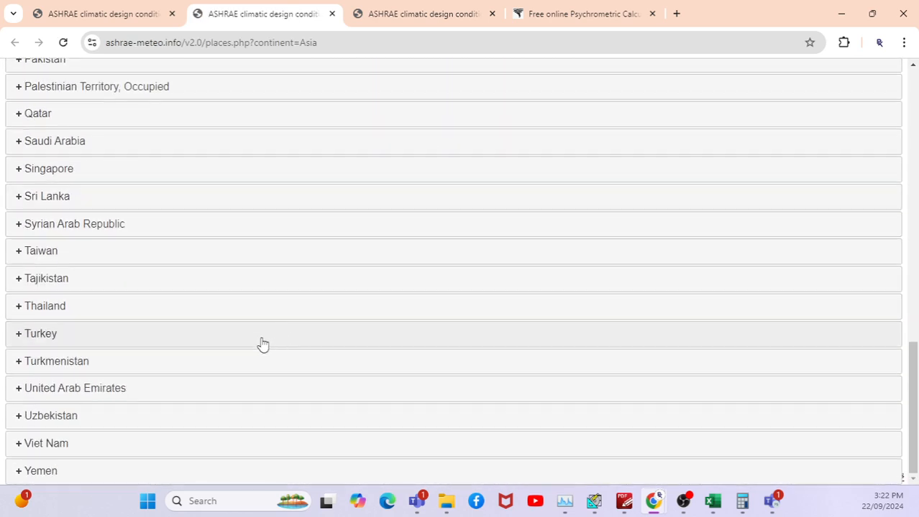
left_click(117, 391)
scroll(122, 399, "down", 2)
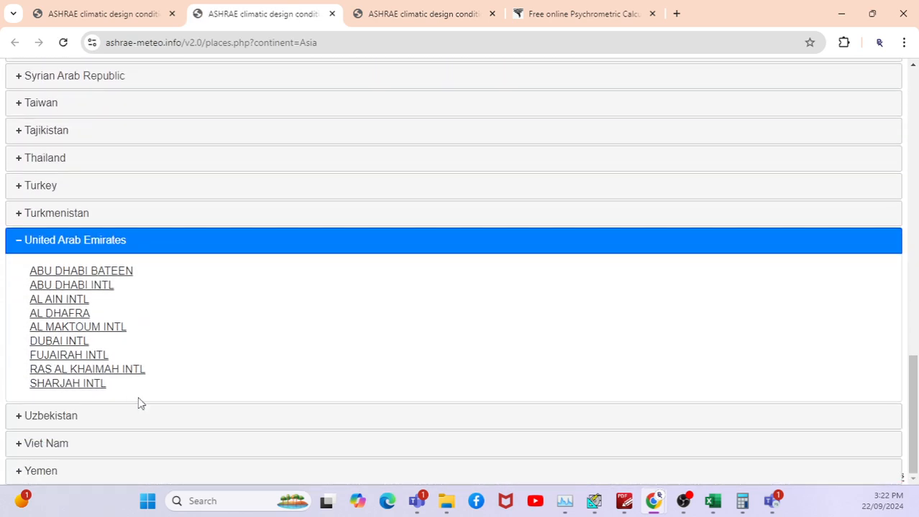
left_click(75, 344)
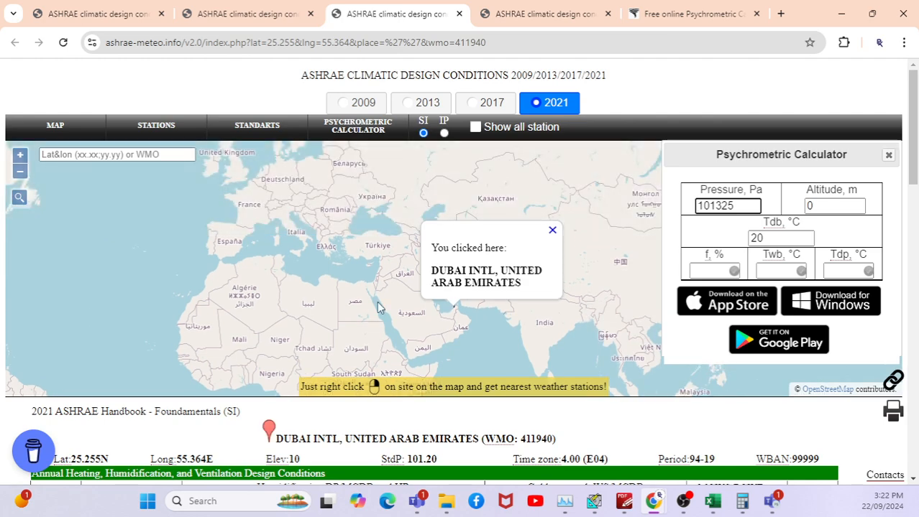
Examine the mean maximum dry-bulb and wet-bulb values under Dubai's extreme annual design conditions
scroll(436, 419, "down", 2)
scroll(436, 419, "down", 3)
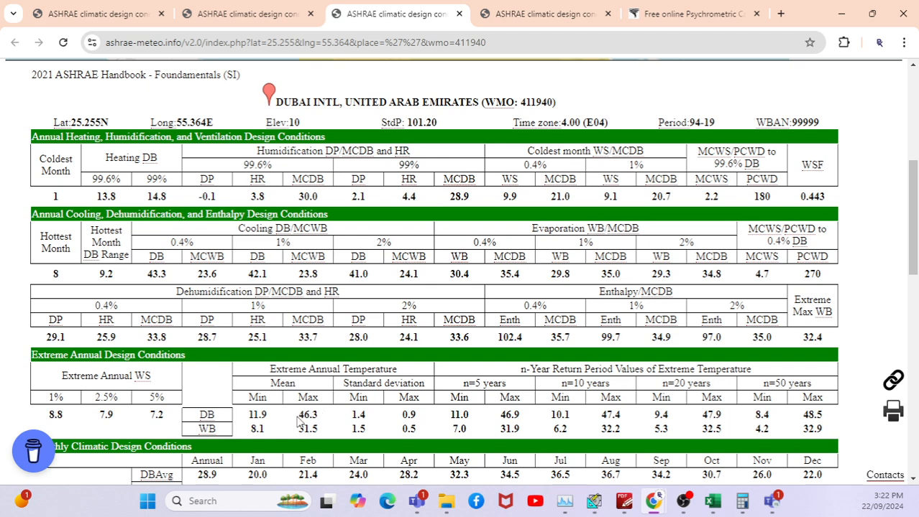
left_click_drag(301, 415, 320, 437)
Examine the outdoor dry-bulb and wet-bulb temperatures in section 501.03 of the Dubai Green Building Regulations in PDF-XChange Editor
left_click(623, 501)
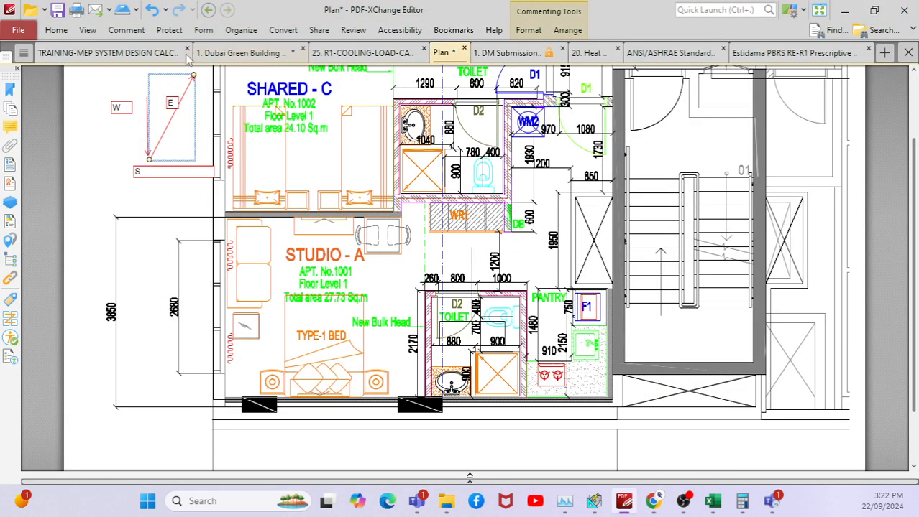
left_click(223, 54)
scroll(629, 248, "down", 2, "ctrl")
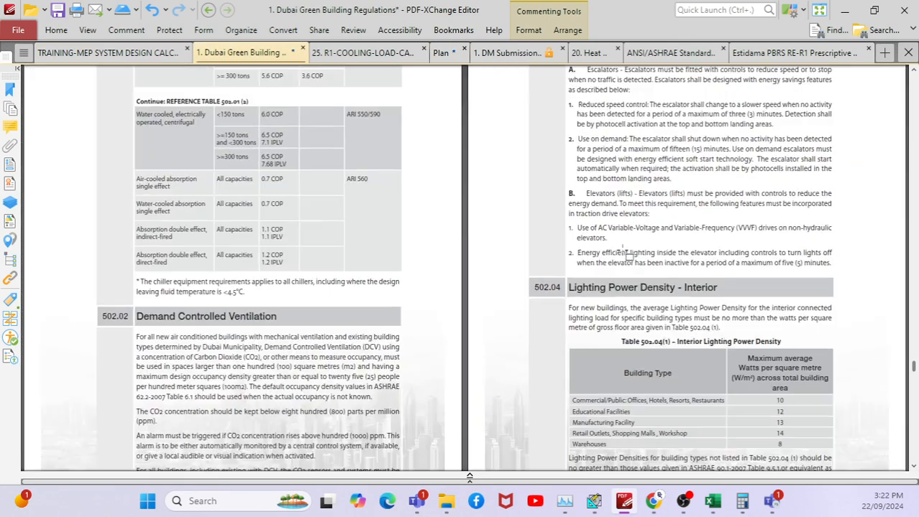
scroll(629, 248, "up", 10)
scroll(629, 248, "up", 2)
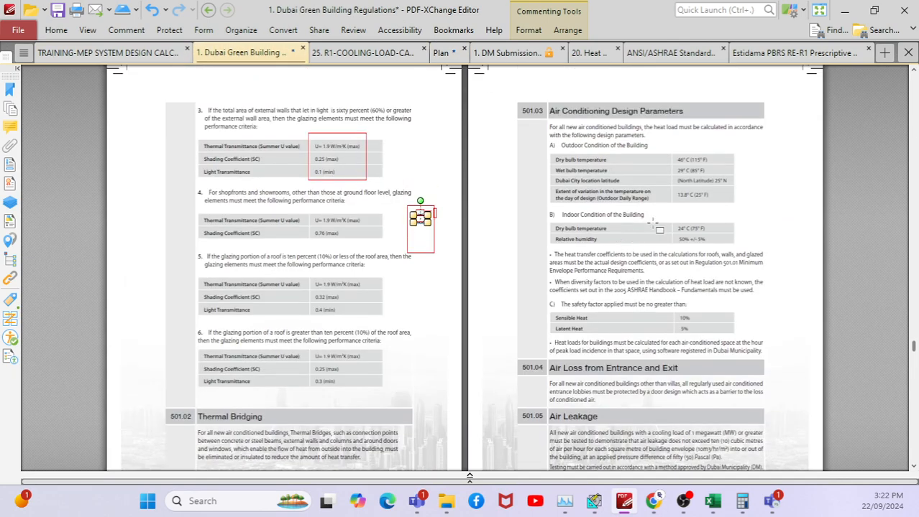
scroll(656, 228, "up", 8, "ctrl")
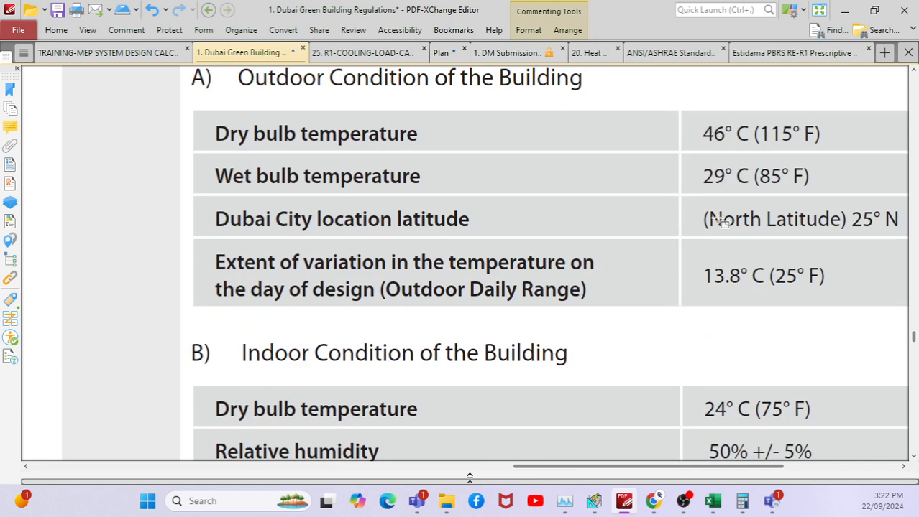
Return to the Chiller Load calculations workbook and review the Studio row's cells from block through ambient temperature and relative humidity
mouse_move(714, 508)
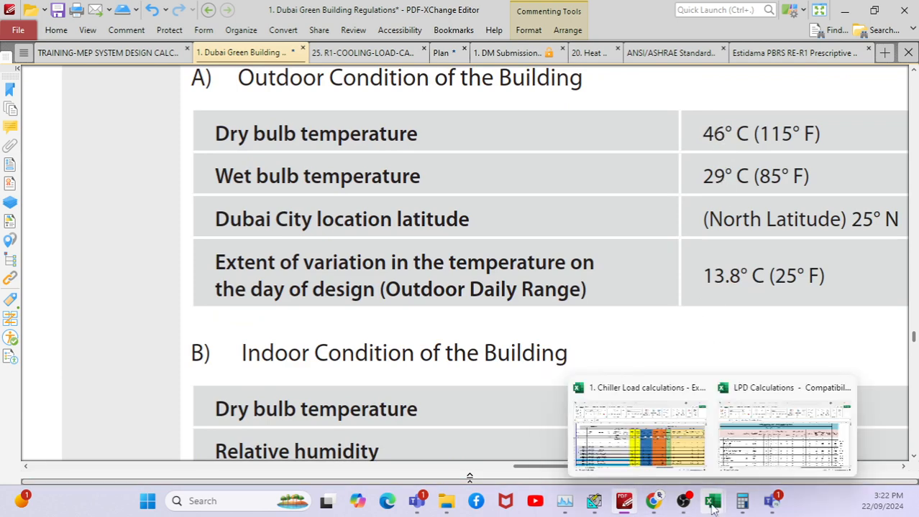
left_click(699, 463)
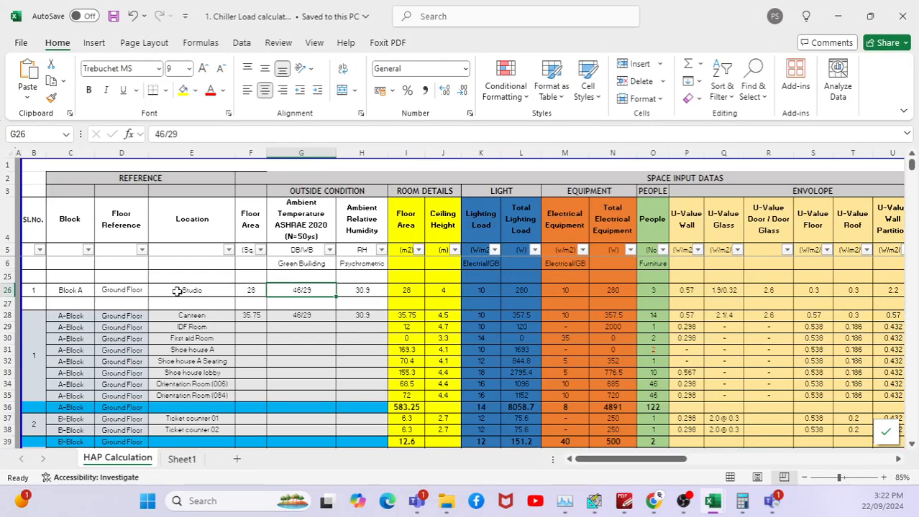
left_click(81, 289)
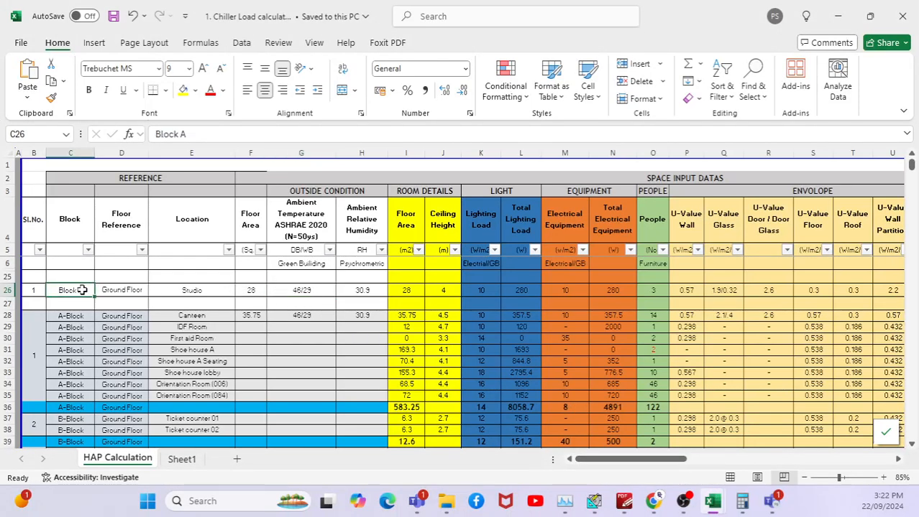
left_click(133, 291)
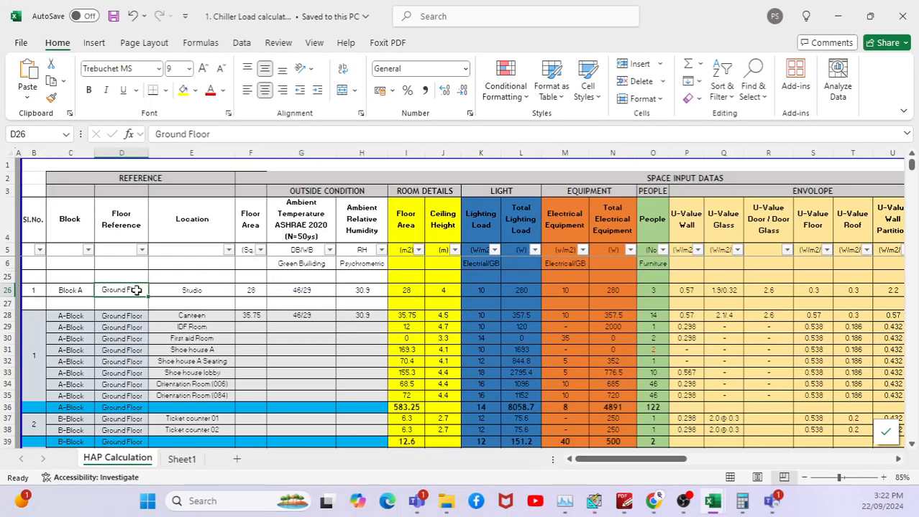
left_click(206, 291)
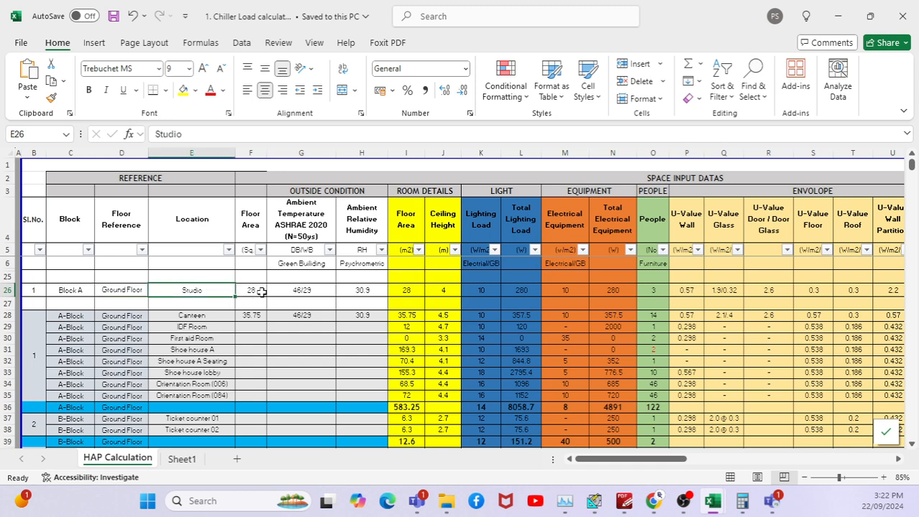
left_click(259, 291)
left_click(307, 291)
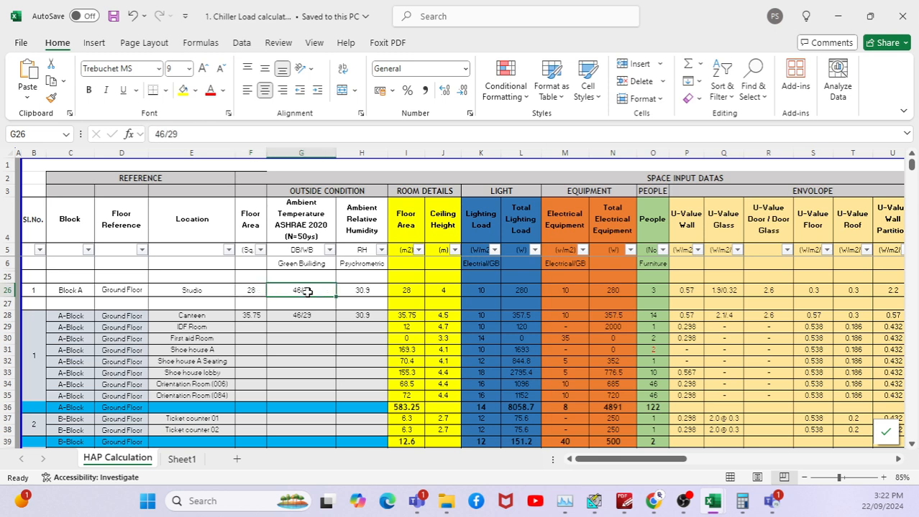
left_click(363, 291)
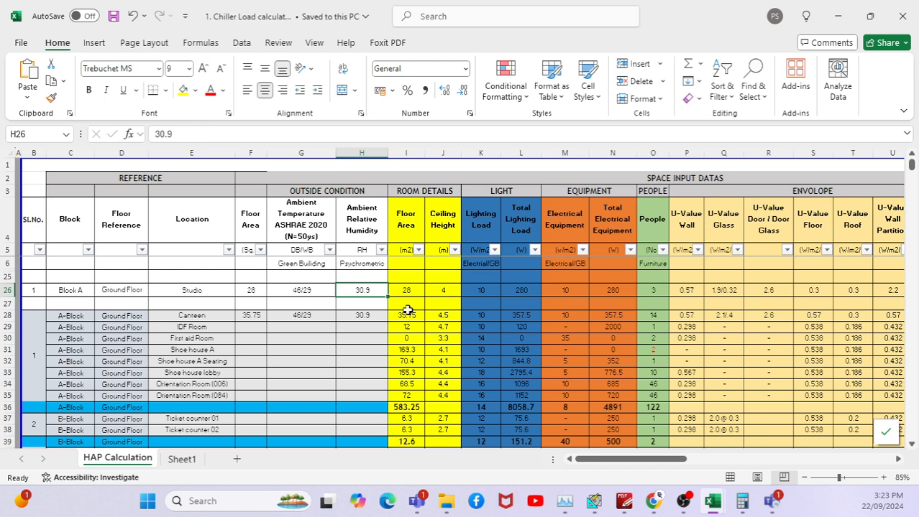
Switch to Chrome, open the free online psychrometric calculator and examine the dry-bulb temperature in its existing line
mouse_move(656, 506)
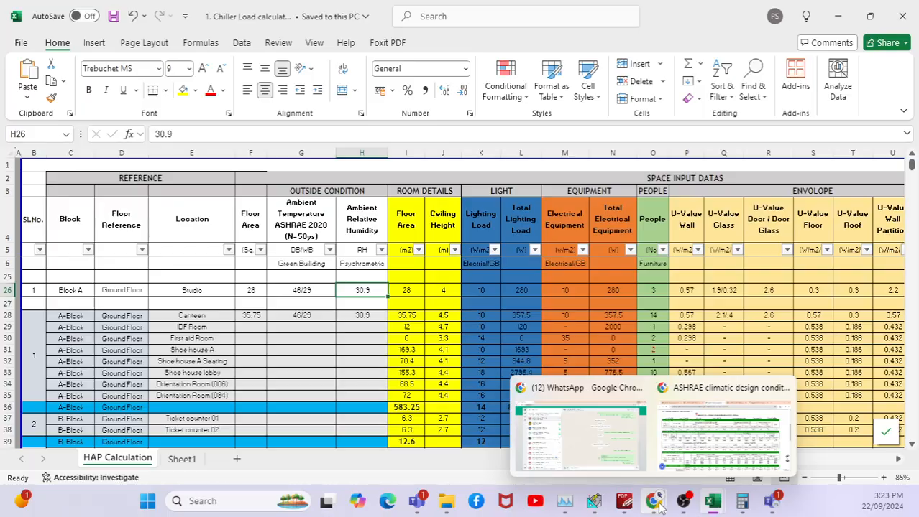
left_click(659, 506)
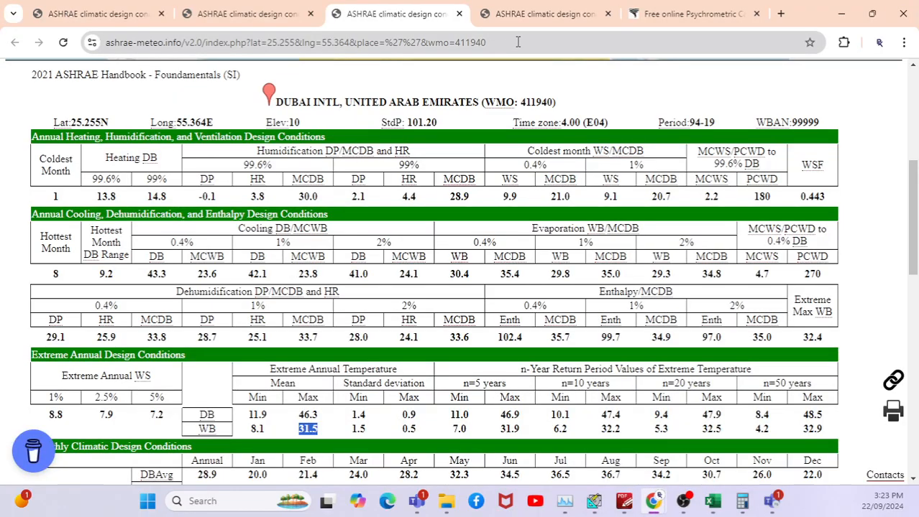
left_click(690, 14)
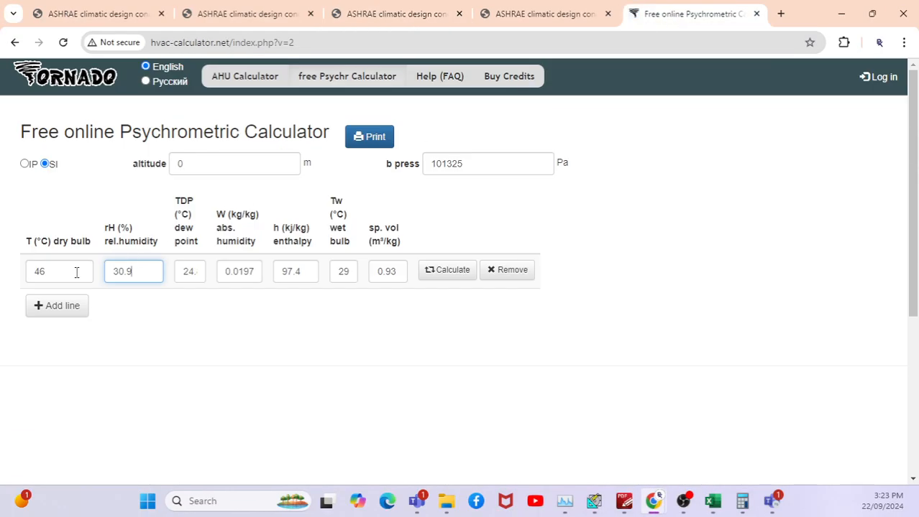
left_click_drag(65, 271, 30, 273)
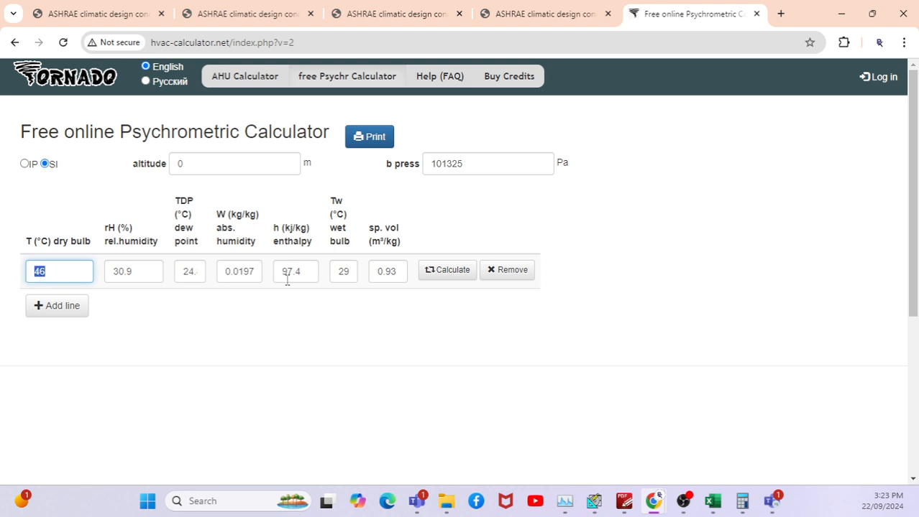
Add a second calculator line with 46 °C dry bulb and 29 °C wet bulb, and calculate its relative humidity
left_click(55, 311)
left_click(58, 308)
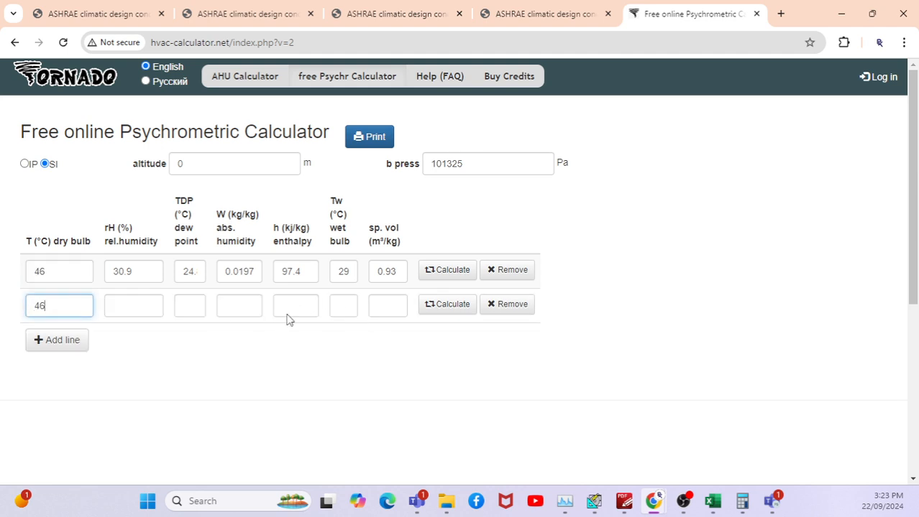
left_click(339, 309)
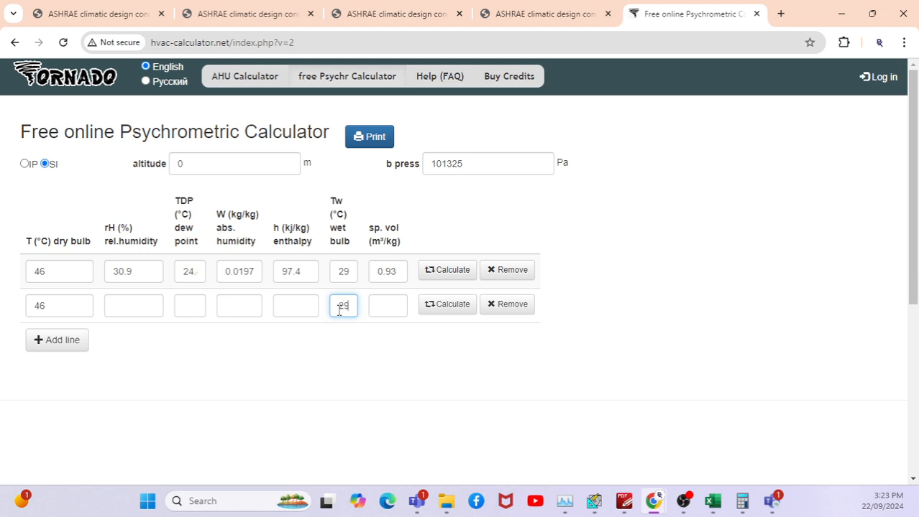
left_click(451, 308)
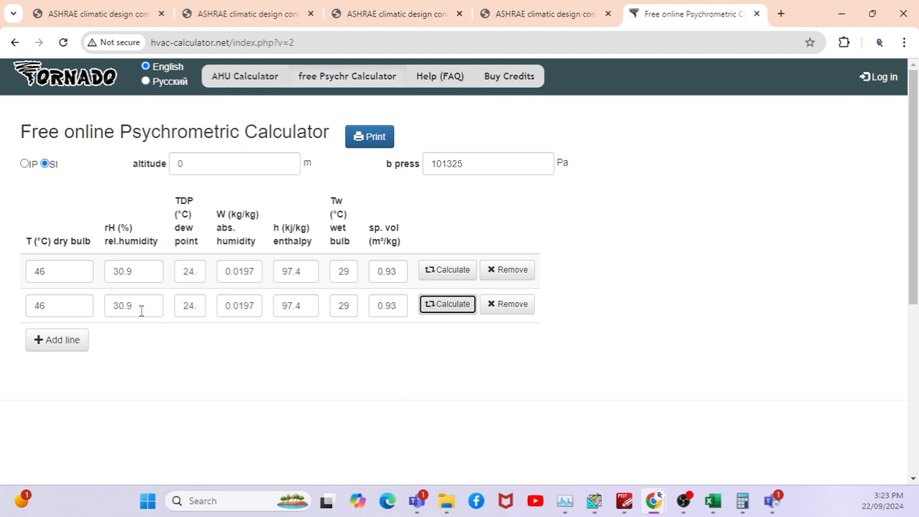
left_click_drag(140, 308, 110, 310)
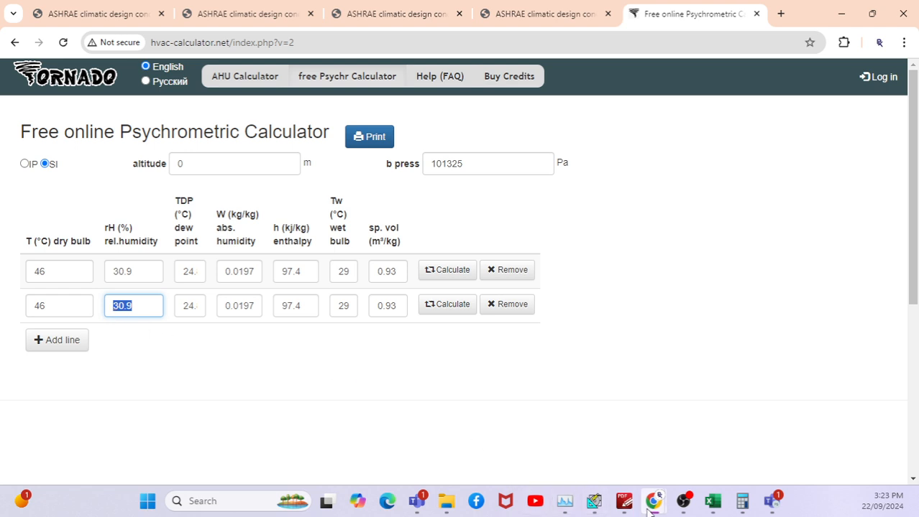
Return to the Chiller Load calculations workbook in Excel and review the Studio's floor area, ceiling height and lighting load per square metre
mouse_move(723, 510)
left_click(639, 431)
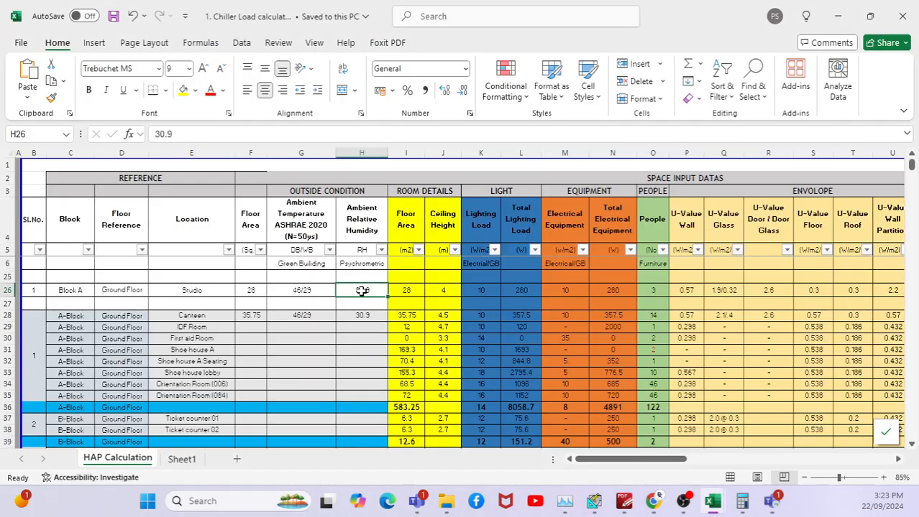
left_click(419, 290)
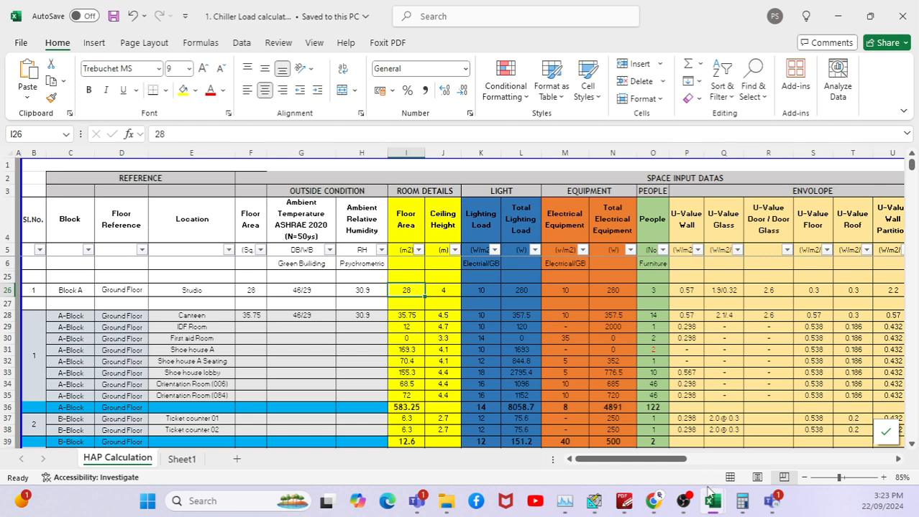
left_click(449, 290)
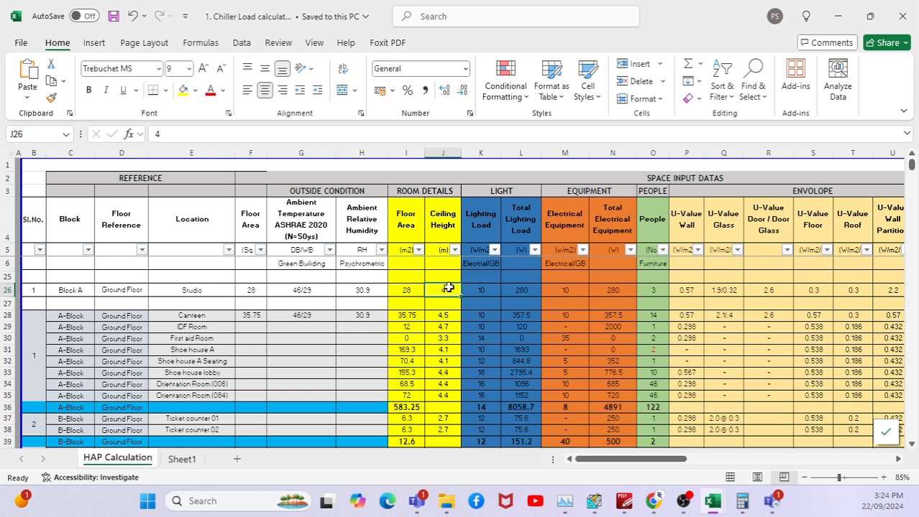
left_click(489, 290)
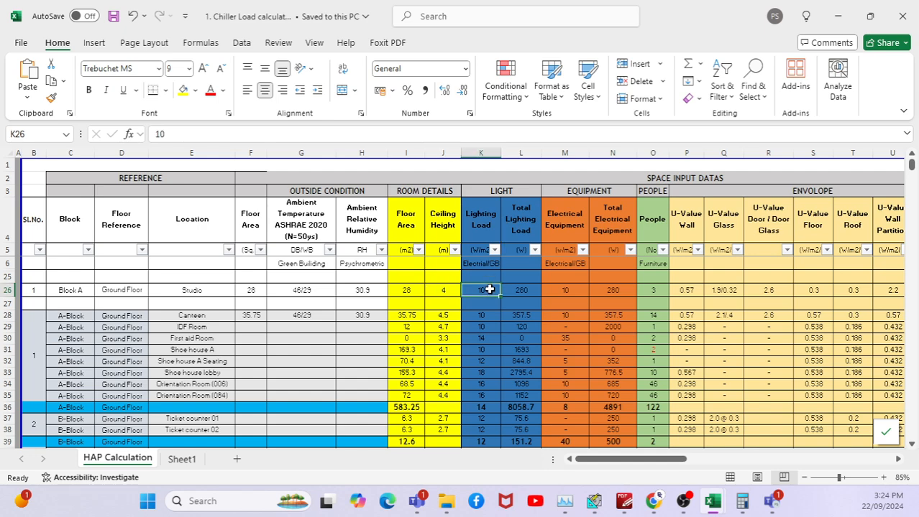
Examine Table 502.04(1), Interior Lighting Power Density, in the Dubai Green Building Regulations in PDF-XChange Editor
mouse_move(624, 501)
left_click(637, 462)
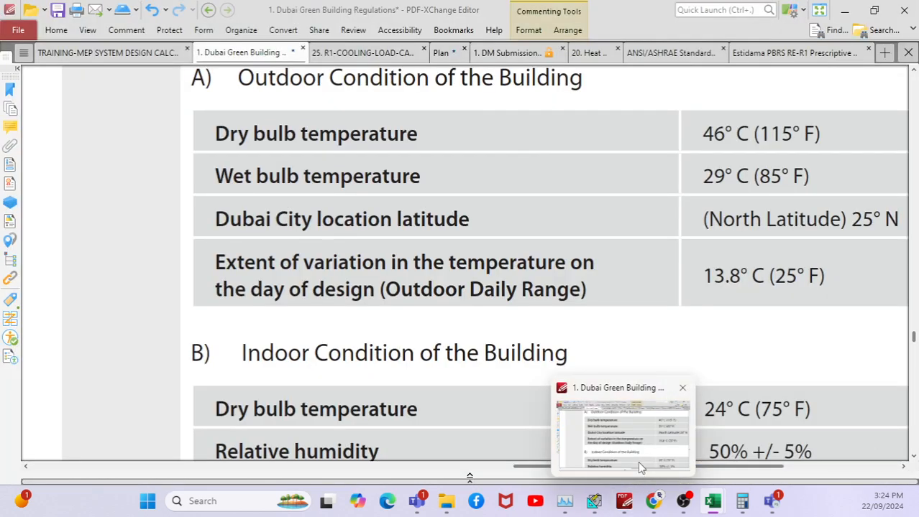
scroll(318, 303, "down", 4, "ctrl")
scroll(640, 344, "down", 1)
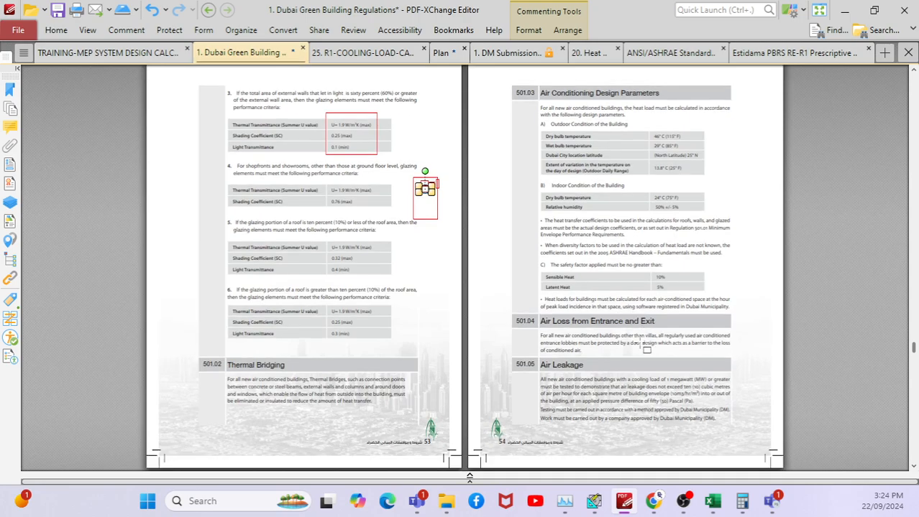
scroll(642, 348, "down", 10)
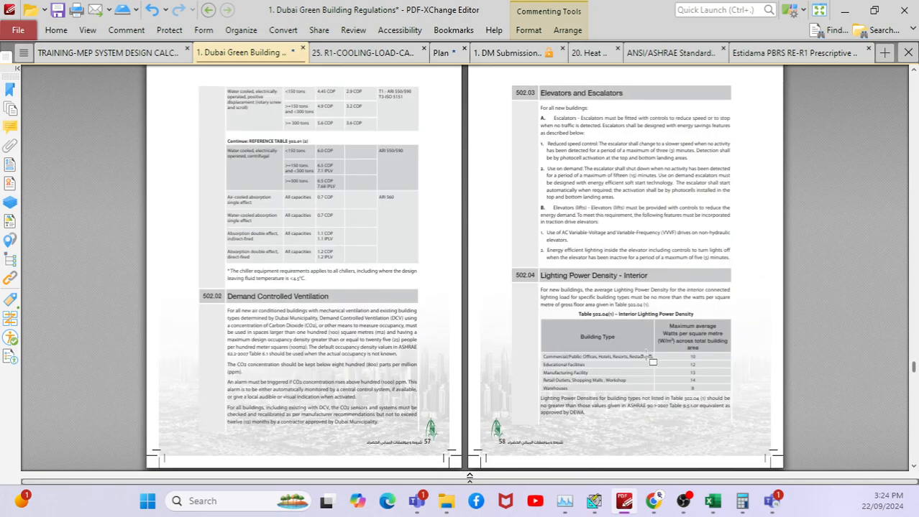
scroll(650, 359, "up", 4)
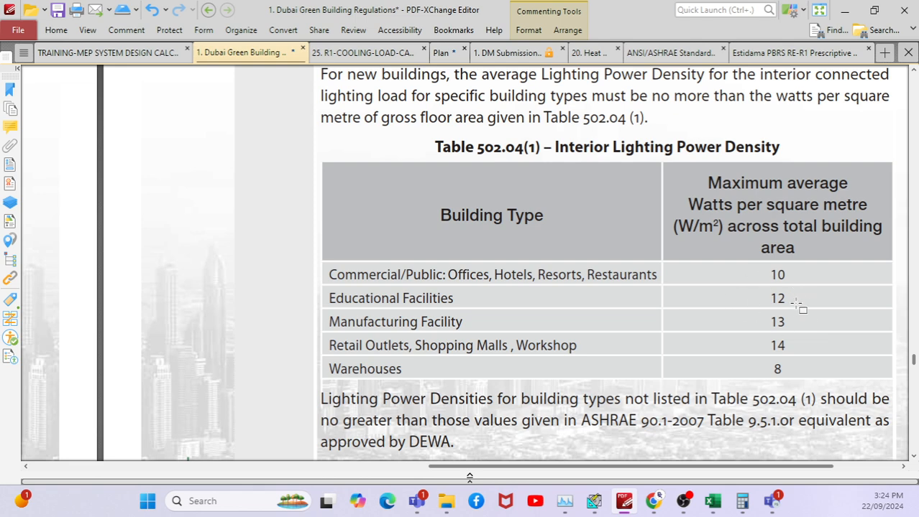
Open the Estidama PBRS RE-R1 Prescriptive Methodology and examine the Internal Lighting power density table on page 7
left_click(759, 54)
scroll(468, 243, "down", 2)
scroll(471, 244, "down", 10)
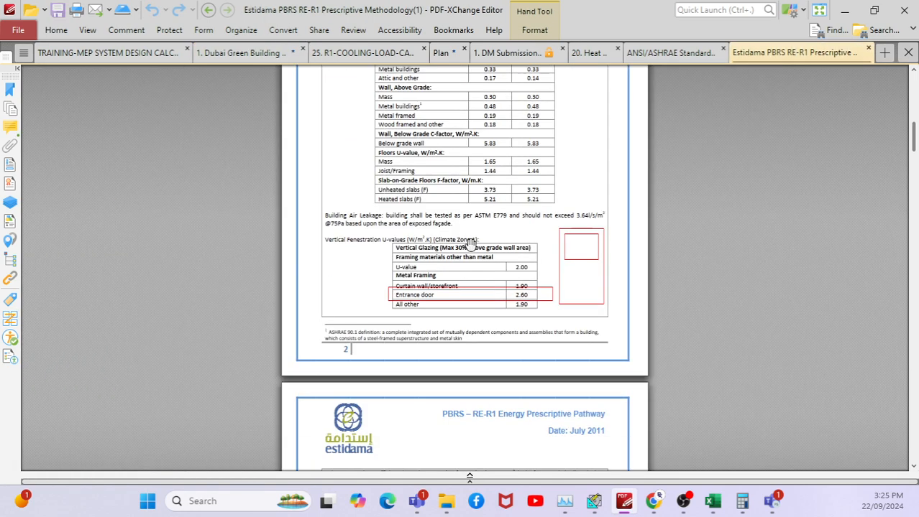
scroll(471, 245, "down", 15)
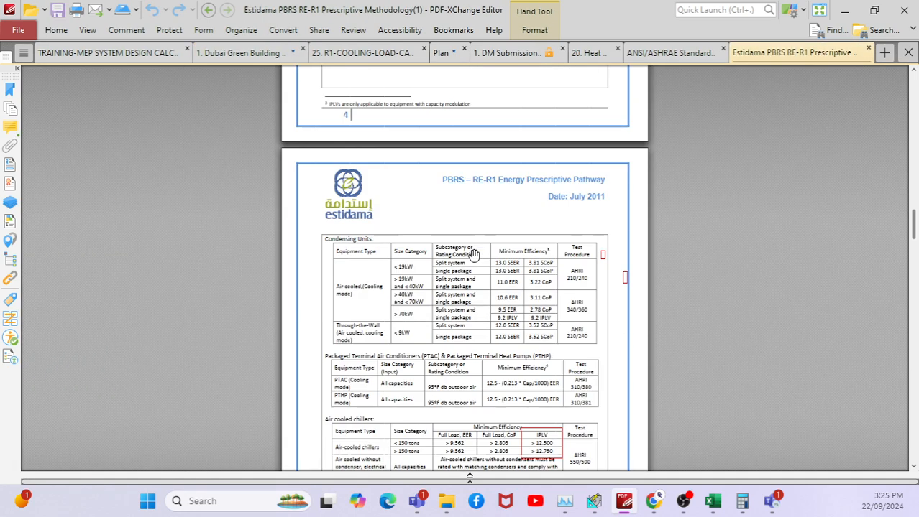
scroll(470, 248, "down", 15)
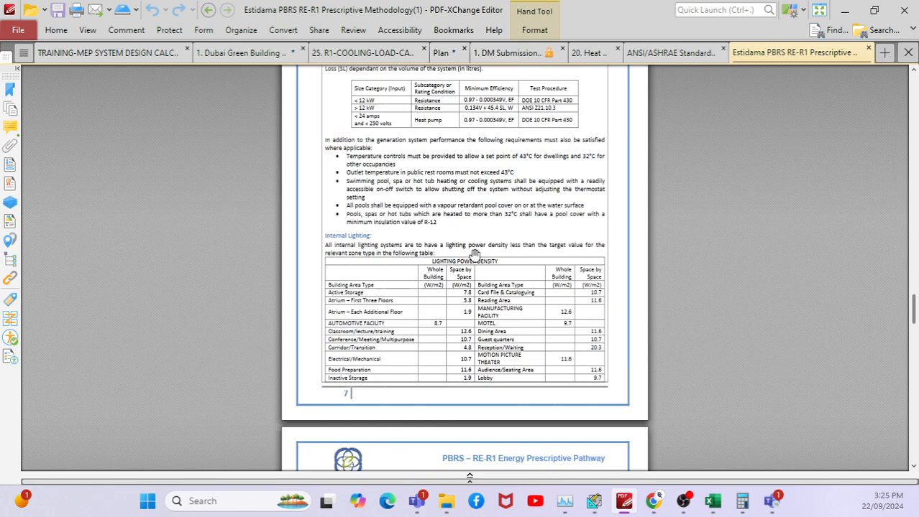
scroll(464, 239, "up", 5)
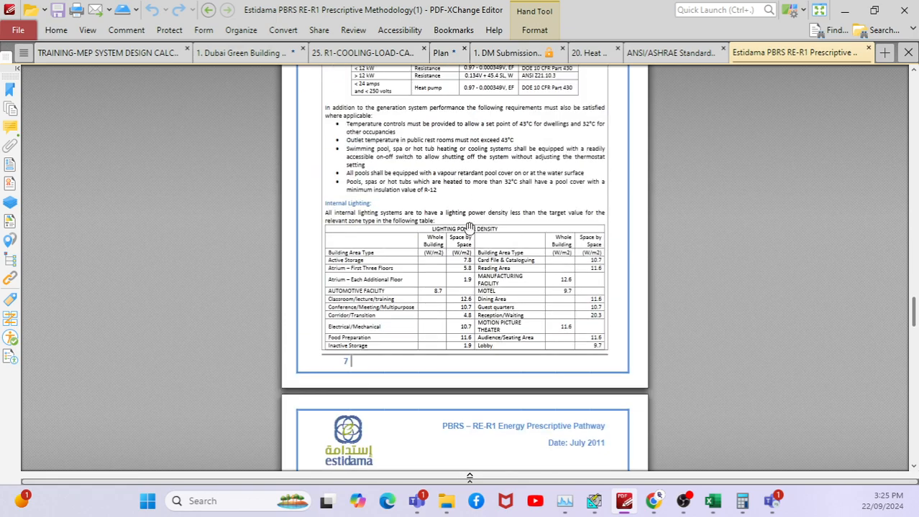
scroll(471, 245, "up", 2)
scroll(487, 236, "down", 3)
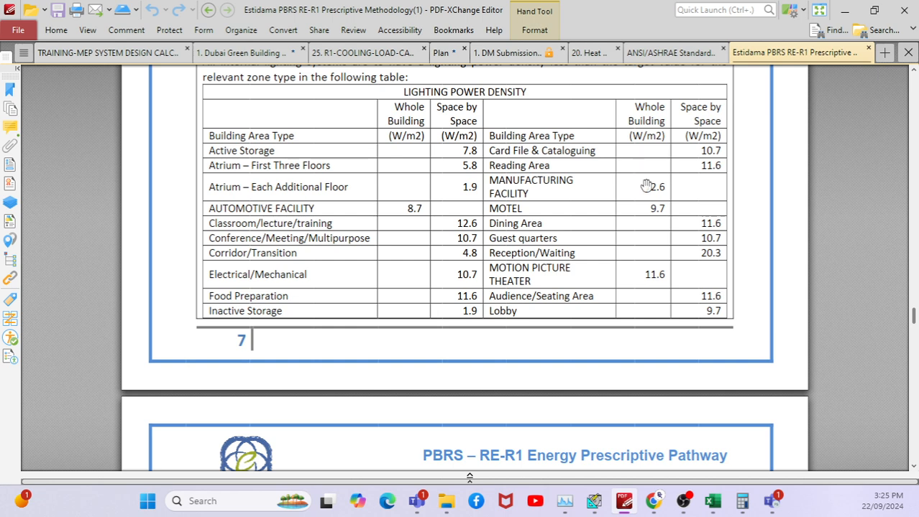
scroll(483, 199, "up", 2)
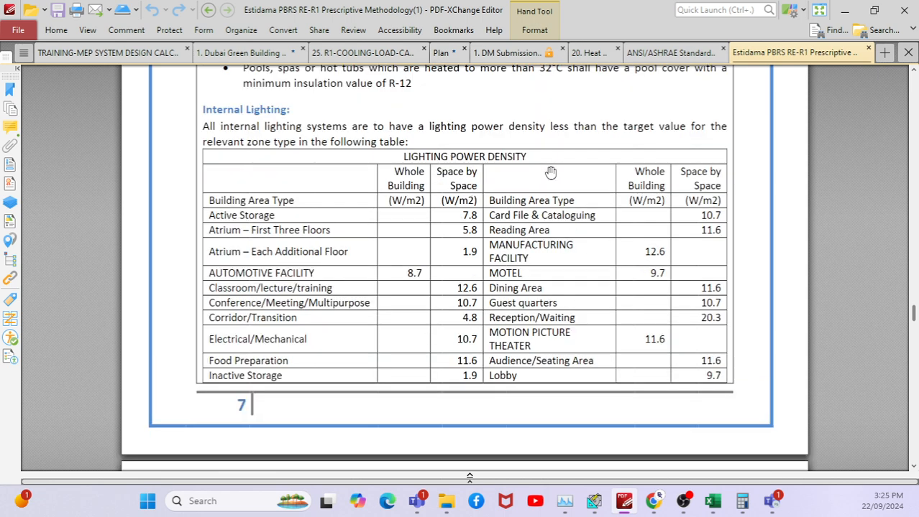
Examine the continuation of the Estidama lighting power density table on the page after page 7
scroll(485, 340, "down", 5)
scroll(595, 290, "down", 3)
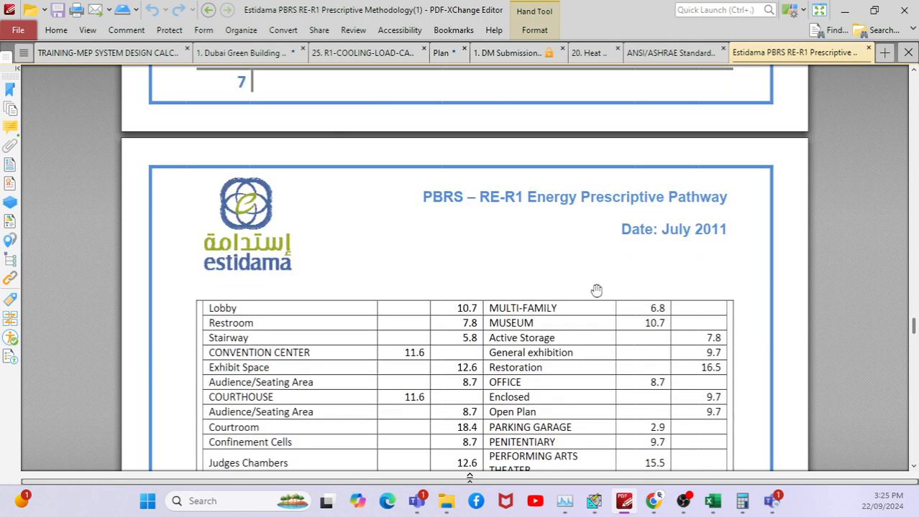
scroll(376, 303, "down", 1)
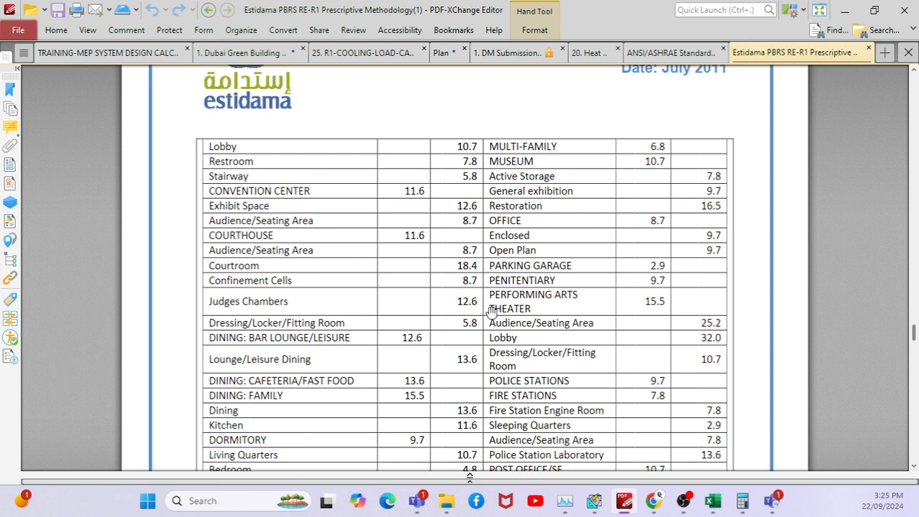
scroll(525, 352, "down", 1)
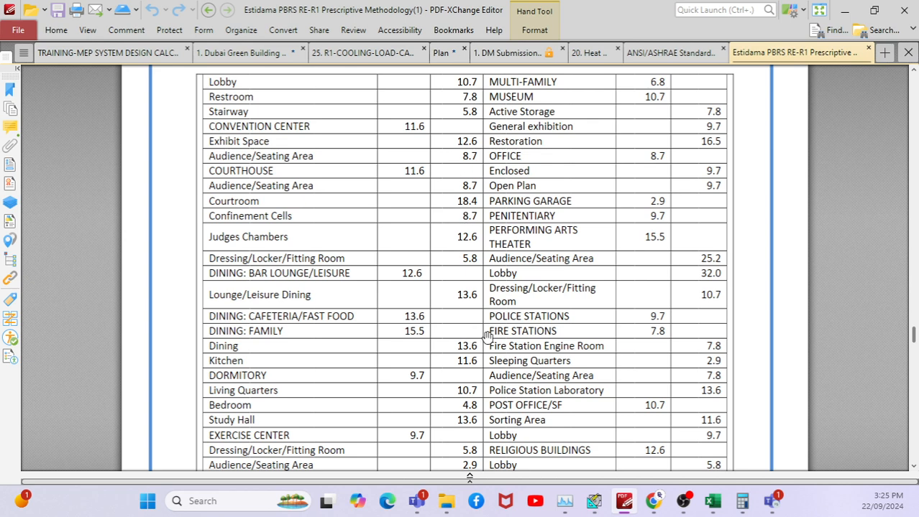
scroll(665, 221, "up", 2)
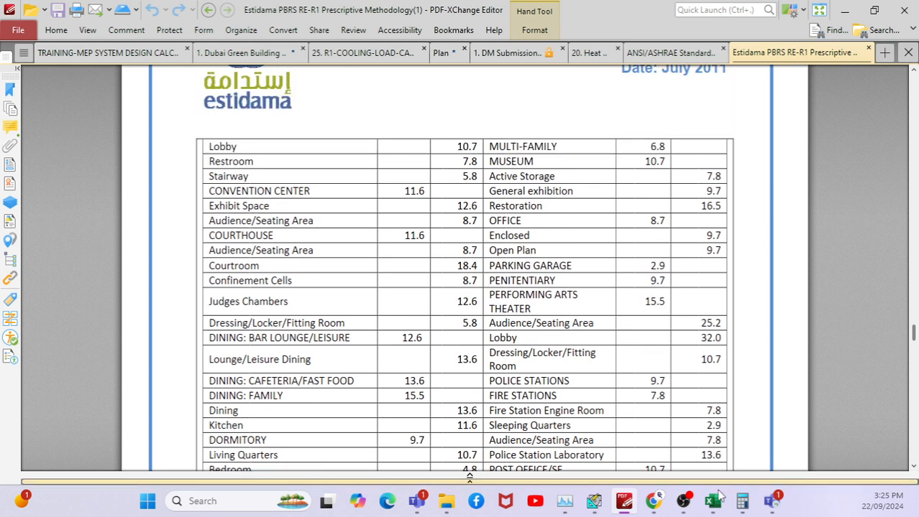
Return to the workbook in Excel and review the Studio's total lighting load formula against its lighting load per square metre
mouse_move(714, 501)
left_click(682, 468)
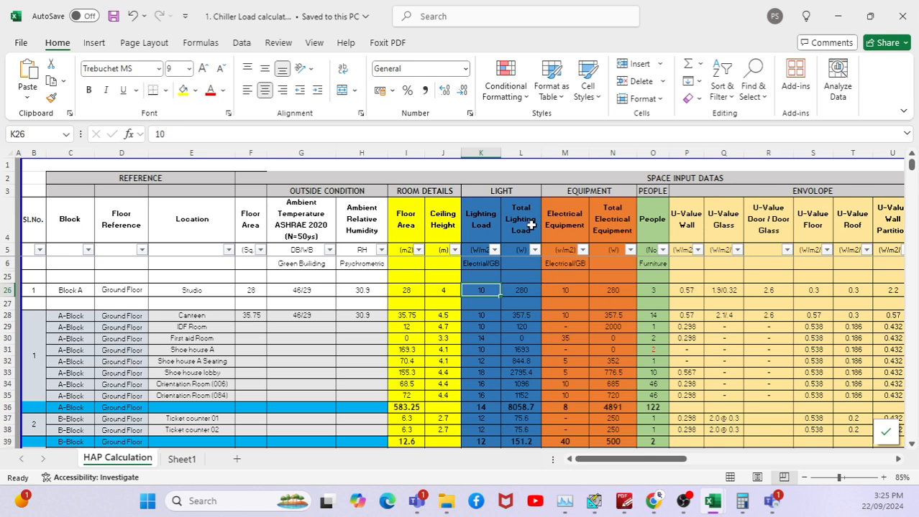
left_click(527, 291)
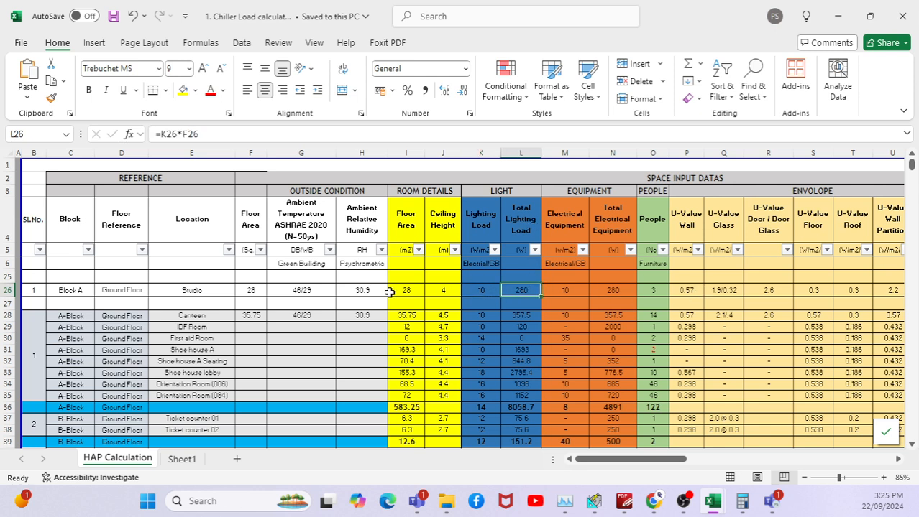
left_click(489, 292)
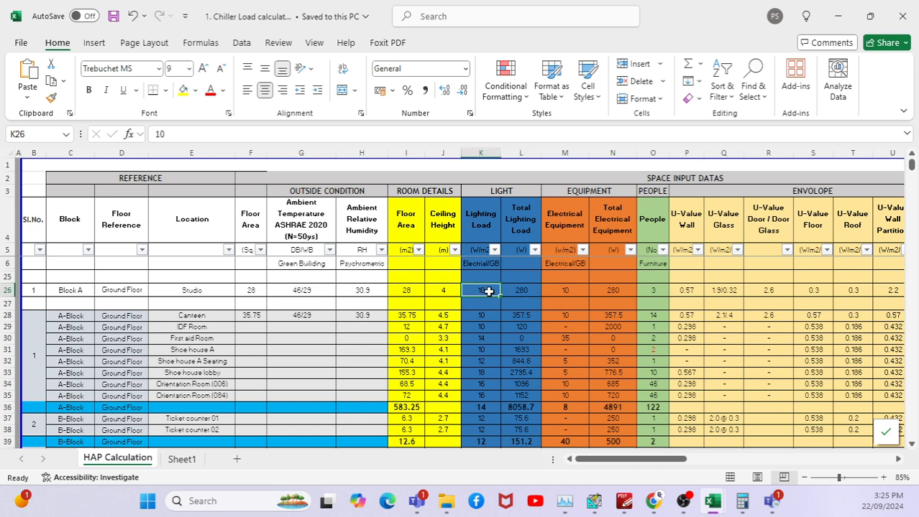
left_click(535, 291)
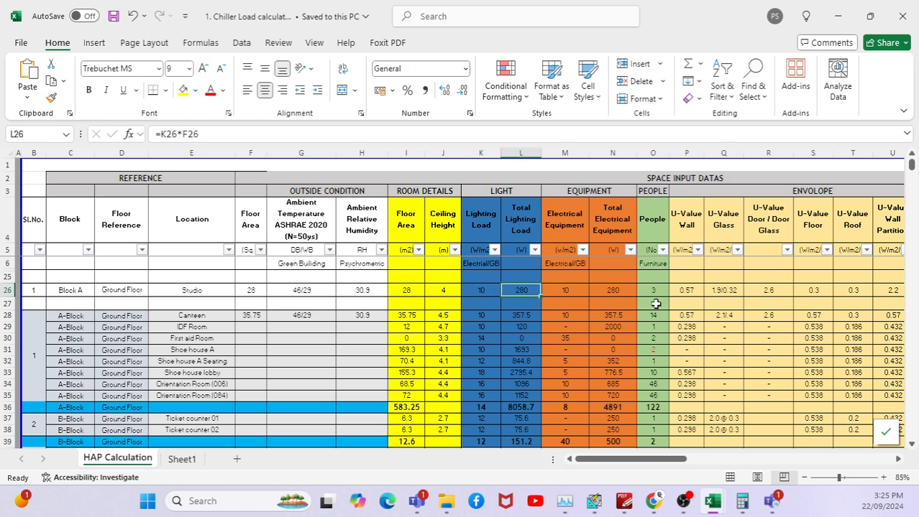
Set the Studio's electrical equipment load to 15 W/m2
left_click(568, 289)
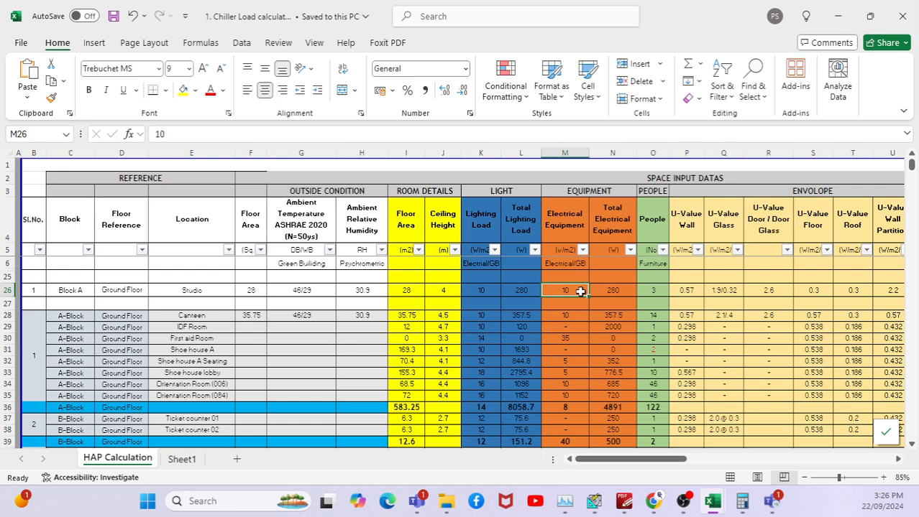
type("15")
key("Tab")
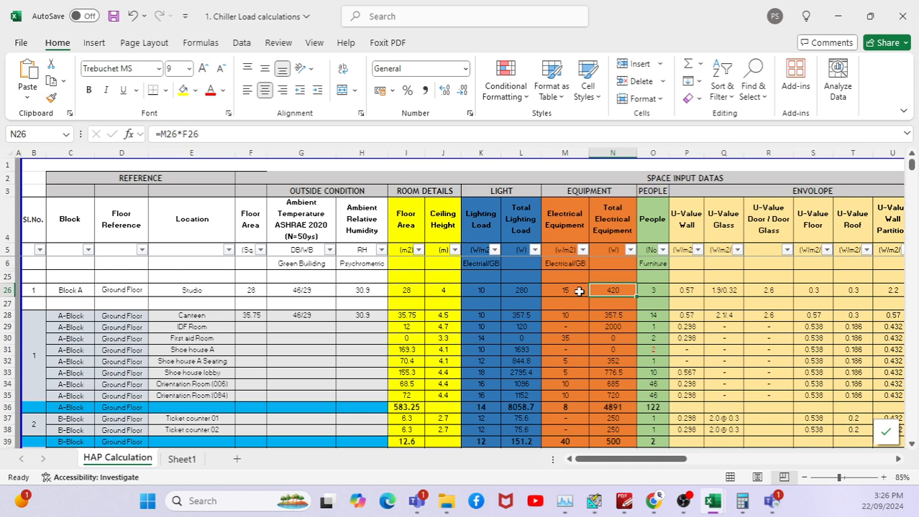
Review the Studio's people cell and open the Plan drawing in PDF-XChange Editor to examine Studio A's furniture
key("Right")
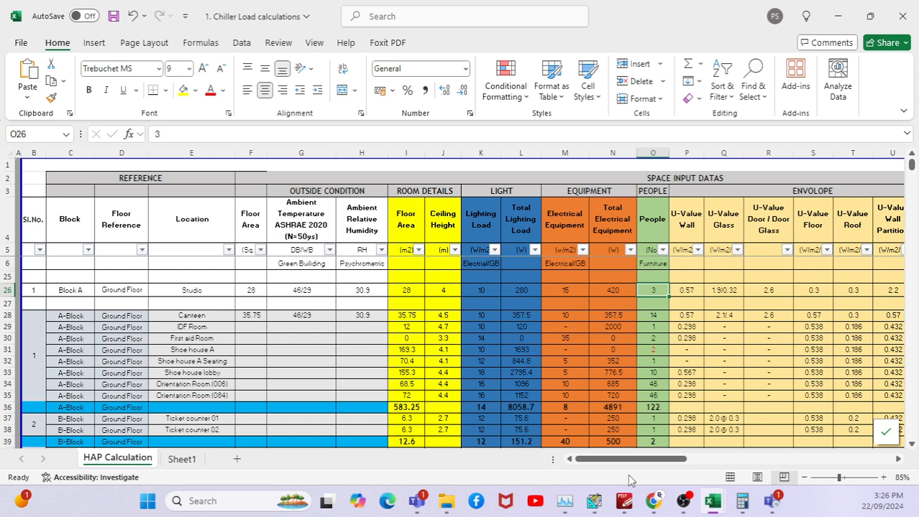
left_click(624, 501)
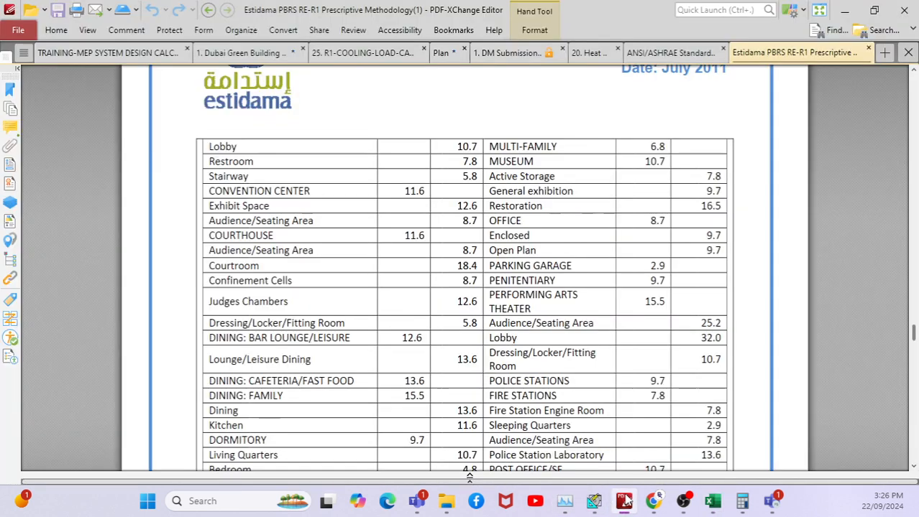
left_click(441, 53)
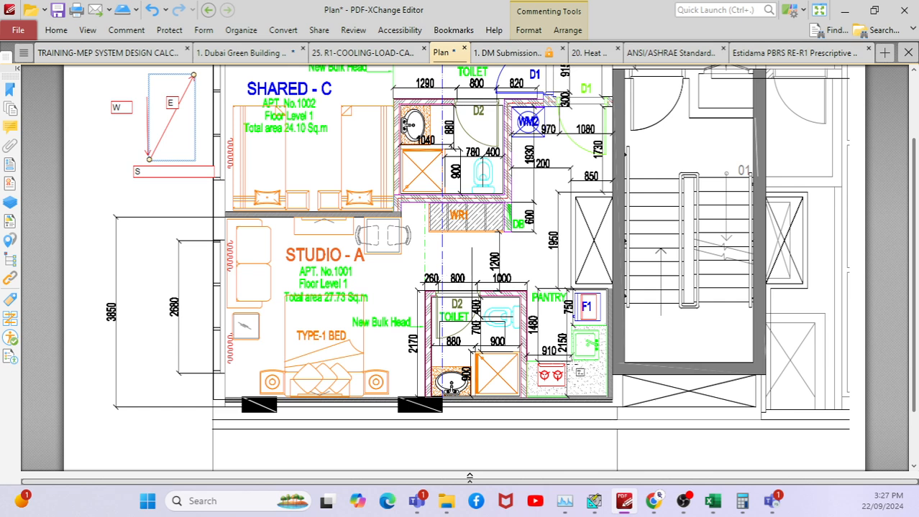
Check the Studio's people cell in Excel, then examine the occupant density table of ANSI/ASHRAE Standard 62.1-2019 in PDF-XChange Editor
mouse_move(712, 501)
left_click(672, 449)
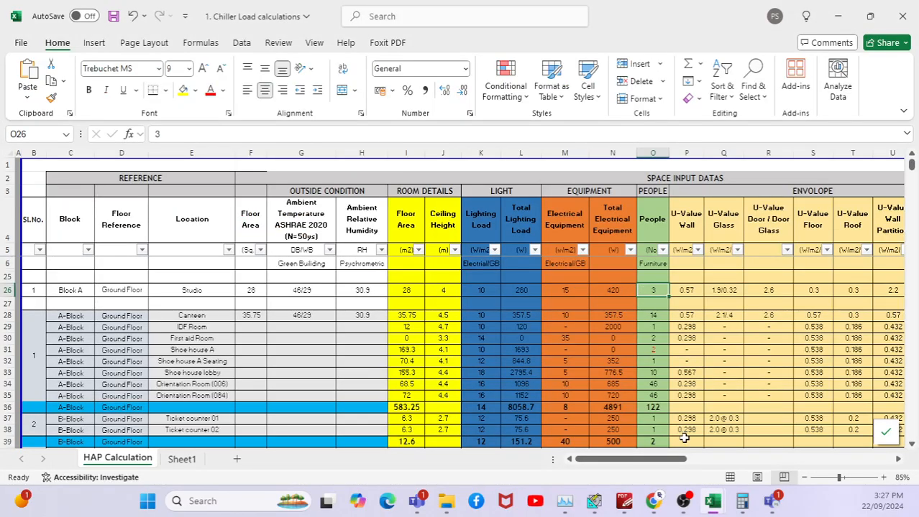
mouse_move(716, 503)
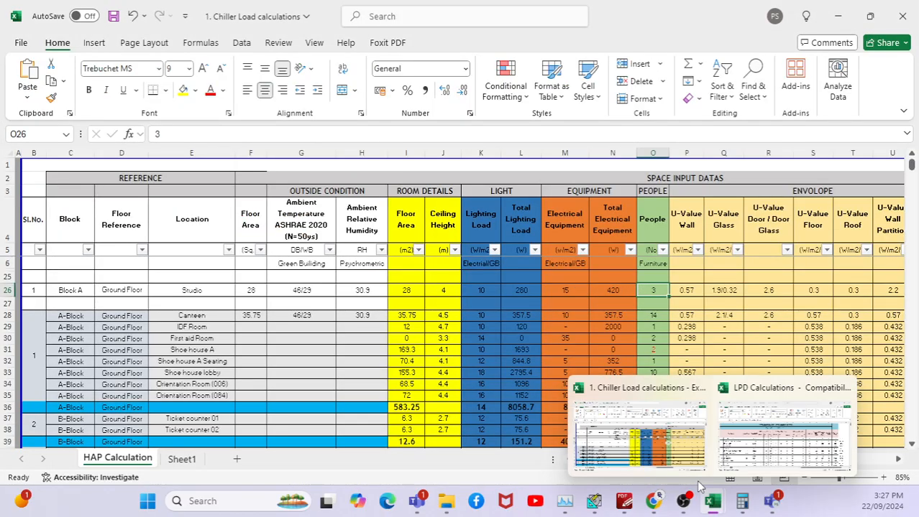
left_click(624, 501)
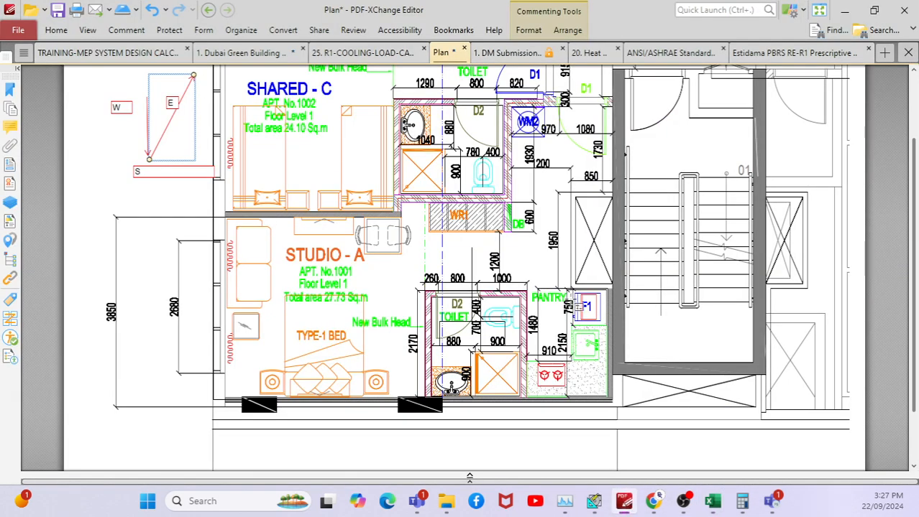
left_click(679, 54)
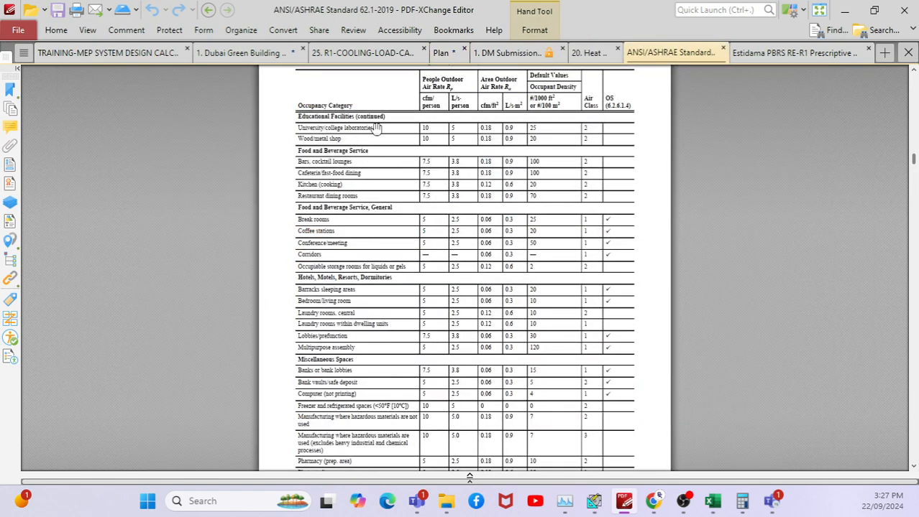
scroll(551, 69, "up", 4)
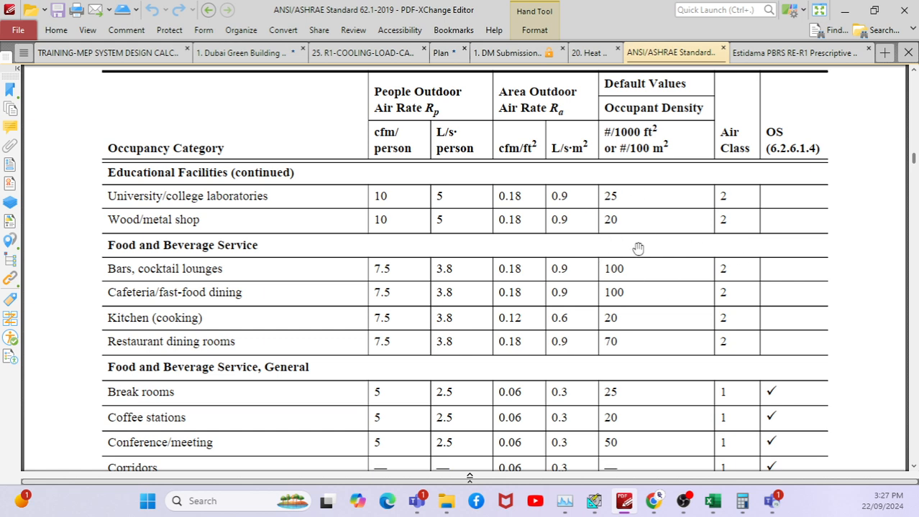
Return to the Chiller Load calculations workbook in Excel and select the Studio's envelope U-values from wall to ceiling partition
mouse_move(713, 506)
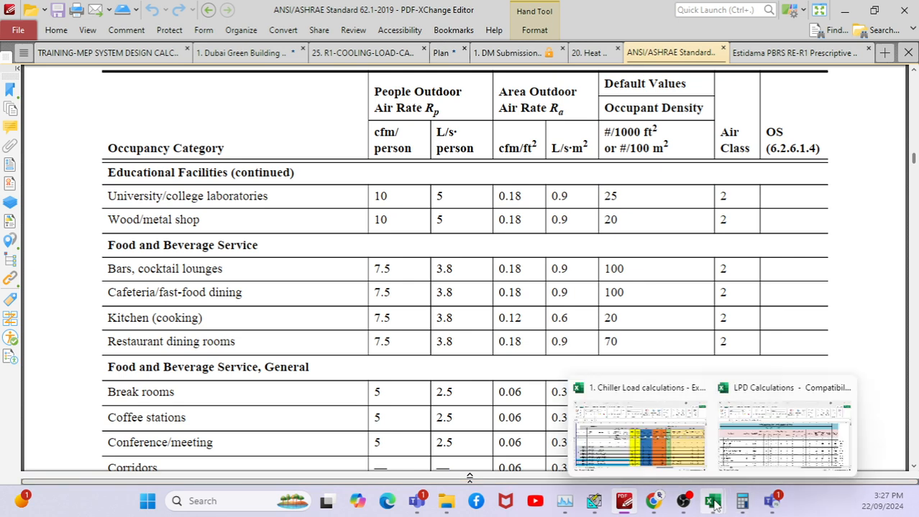
left_click(673, 463)
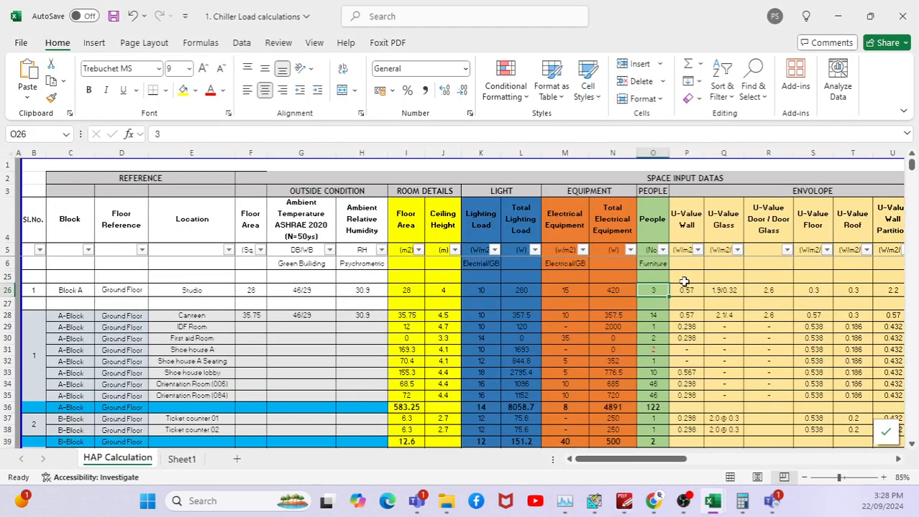
left_click_drag(687, 286, 784, 290)
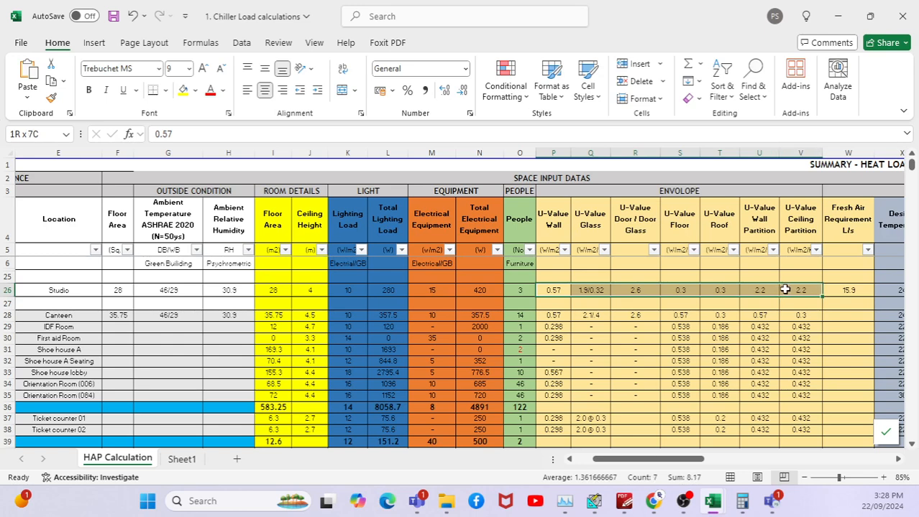
Switch to PDF-XChange Editor and examine the external wall and roof thermal transmittance in the DM Submission Format document
mouse_move(624, 501)
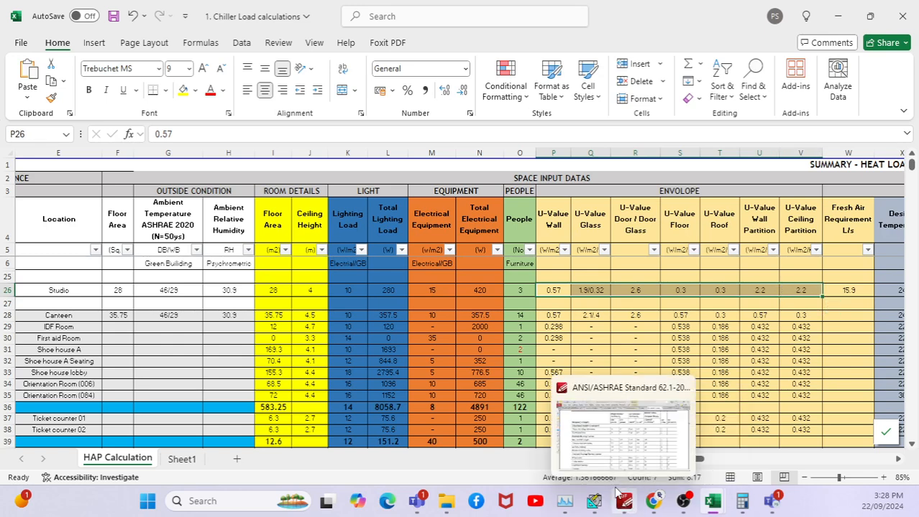
left_click(612, 445)
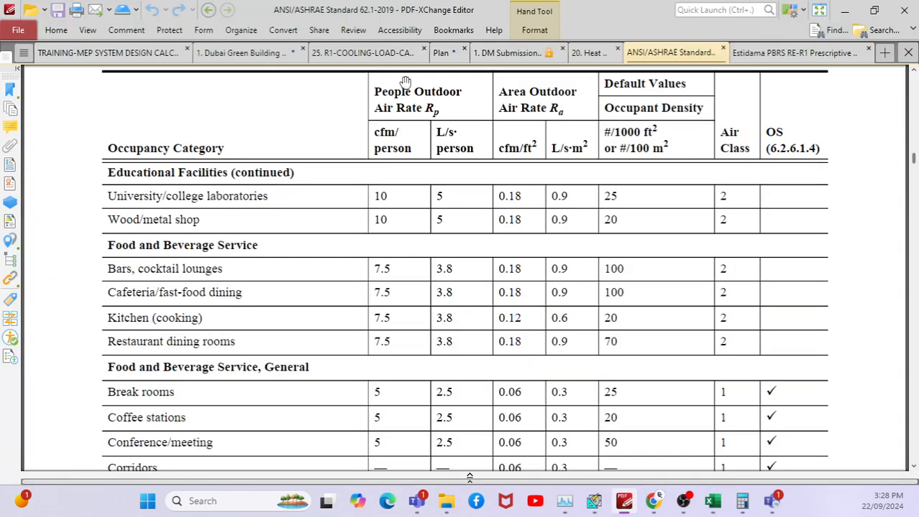
left_click(519, 57)
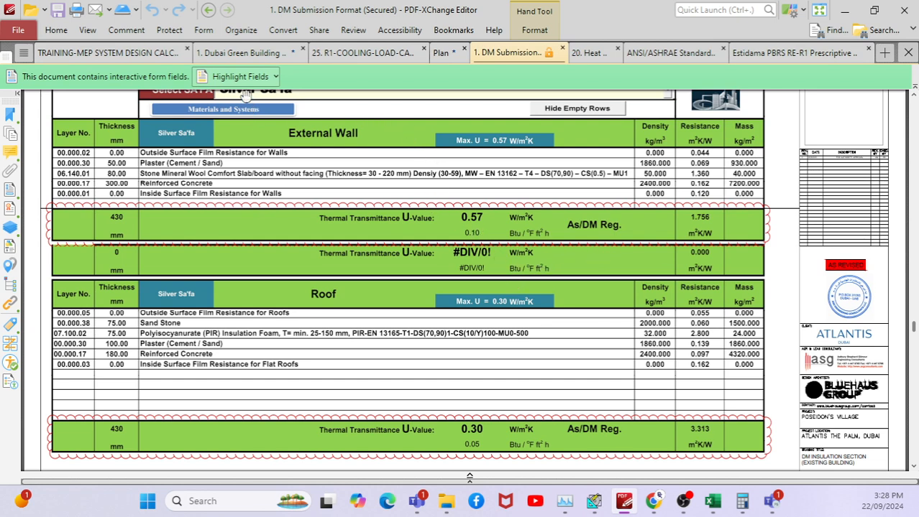
Examine the roof, external wall and glazing limits under Minimum Envelope Performance Requirements in section 501.01 of the Dubai Green Building Regulations
left_click(244, 52)
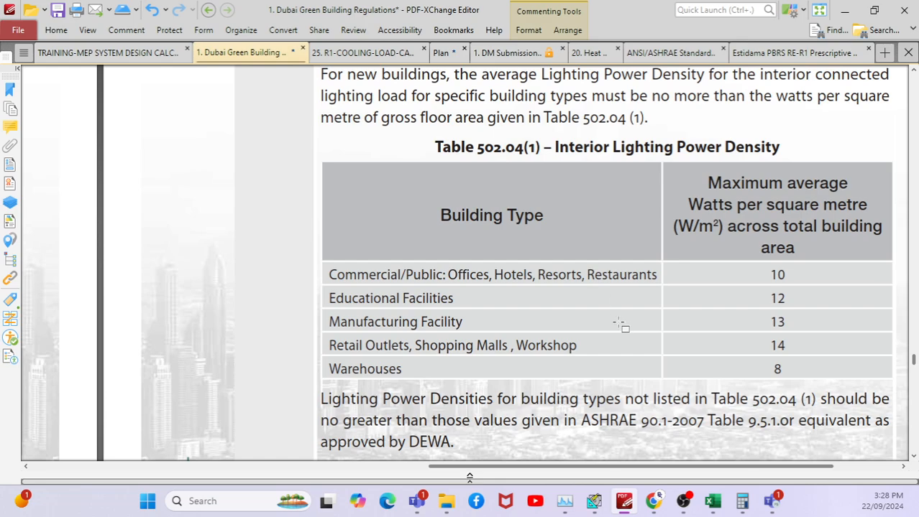
scroll(564, 347, "down", 3)
scroll(561, 345, "down", 5)
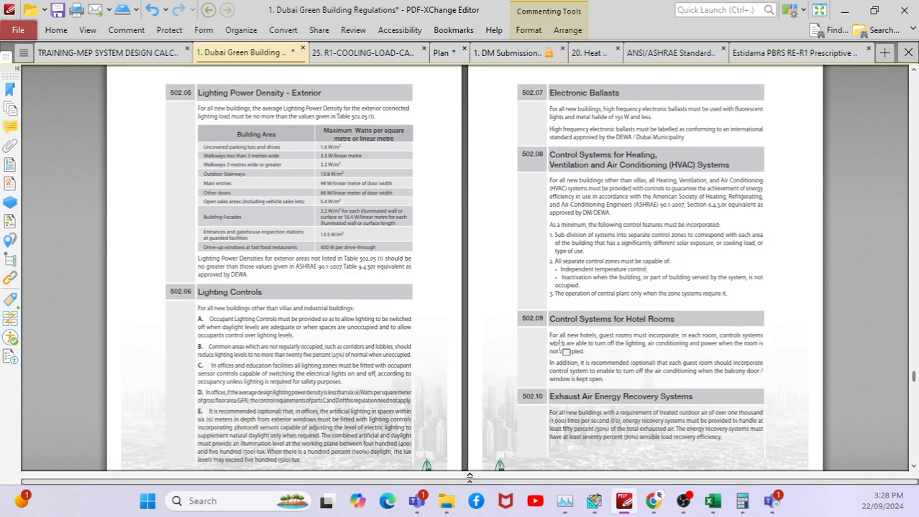
scroll(560, 344, "up", 16)
scroll(560, 345, "up", 6)
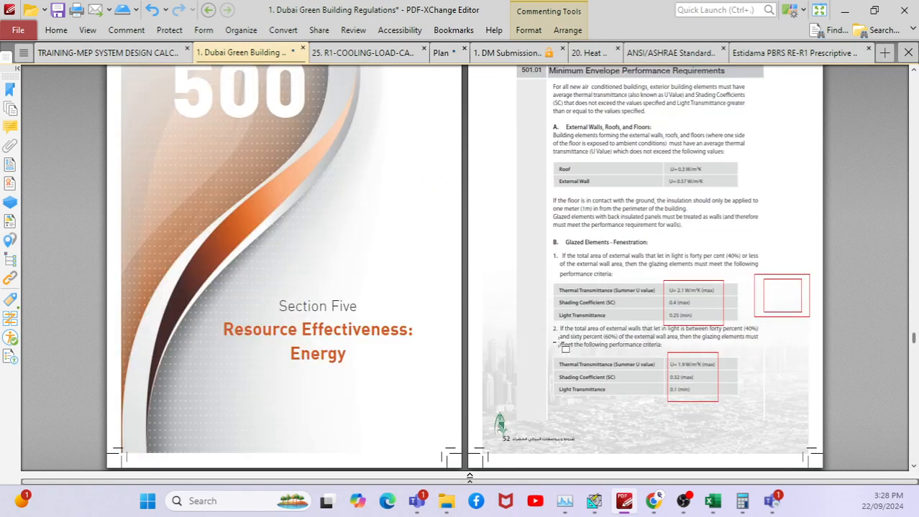
scroll(795, 196, "up", 3)
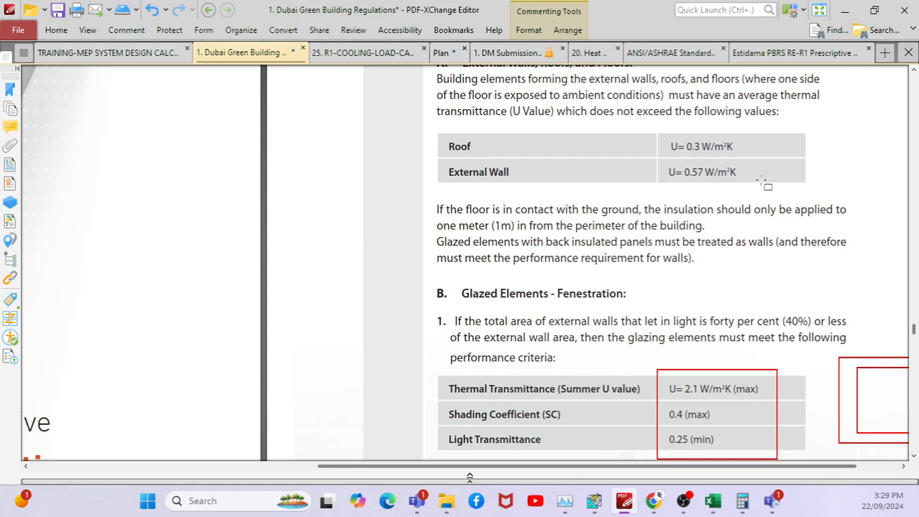
scroll(481, 169, "down", 3)
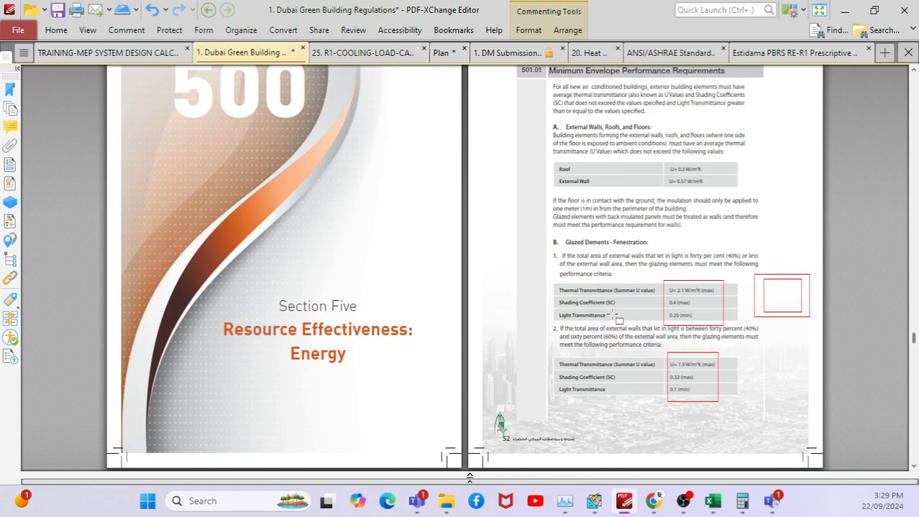
scroll(588, 364, "down", 5)
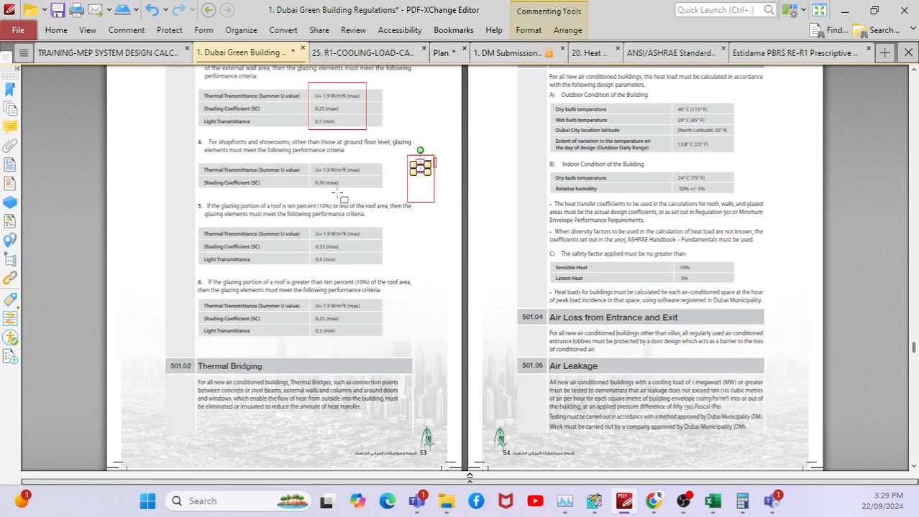
Return to the Chiller Load calculations workbook in Excel and review each of the Studio's envelope U-values from wall to ceiling partition
mouse_move(713, 501)
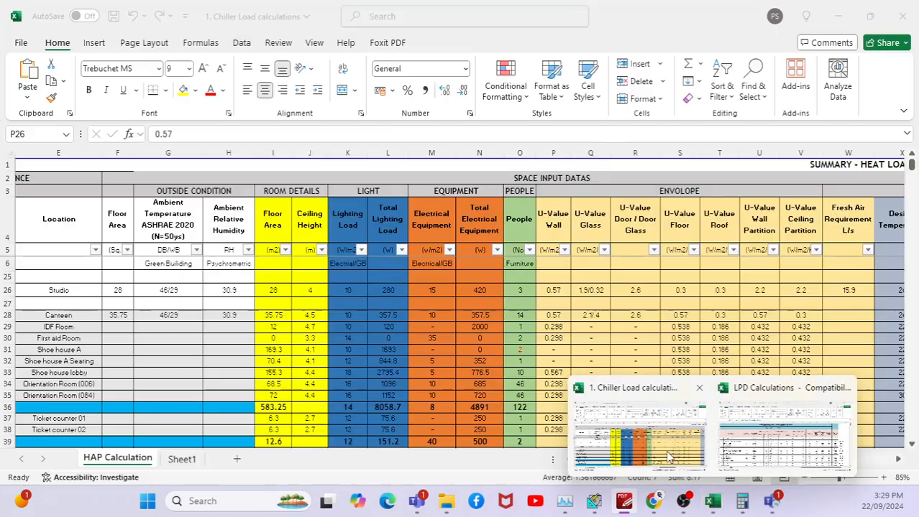
left_click(639, 435)
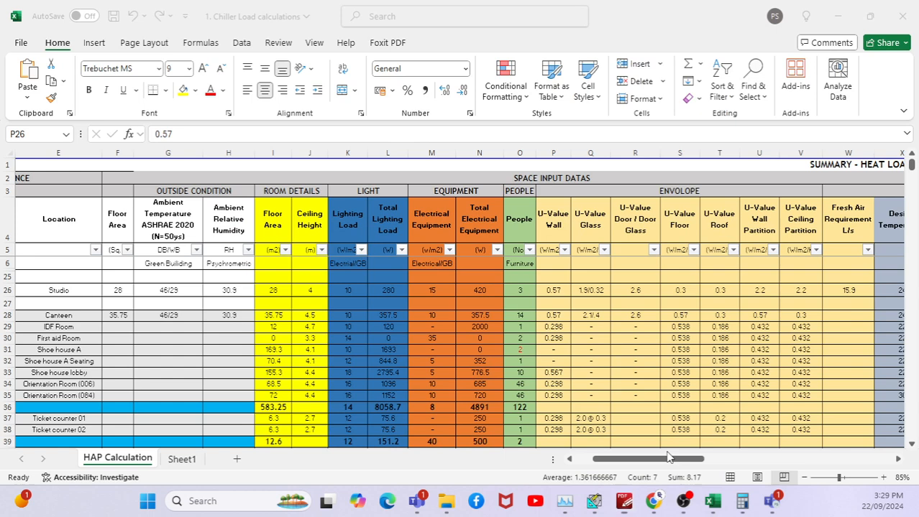
left_click(559, 289)
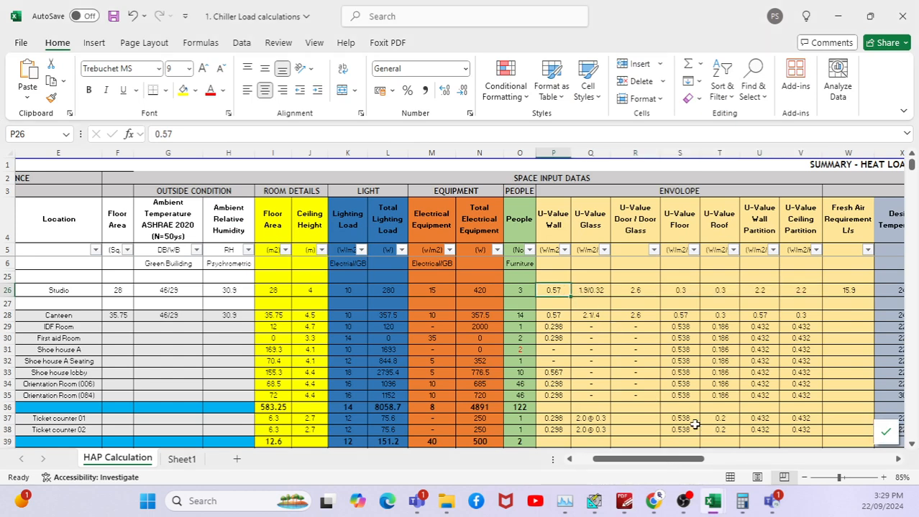
key("Right")
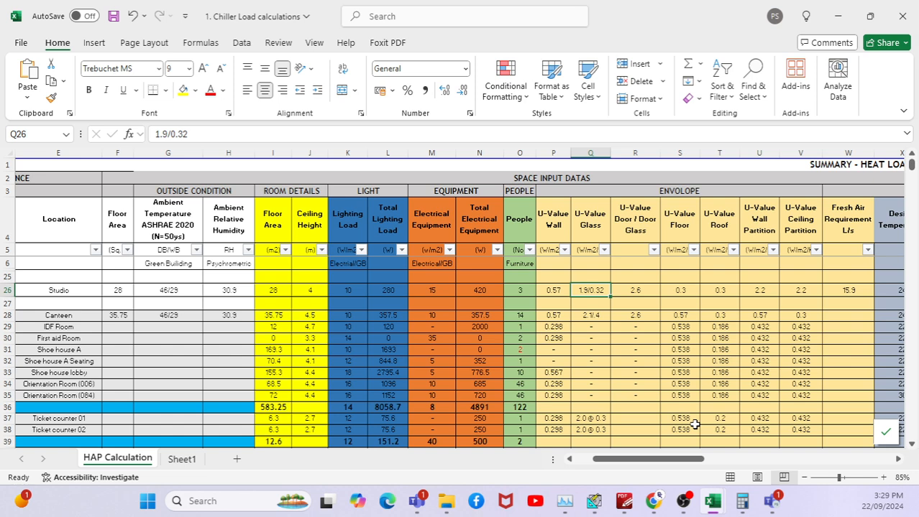
key("Right")
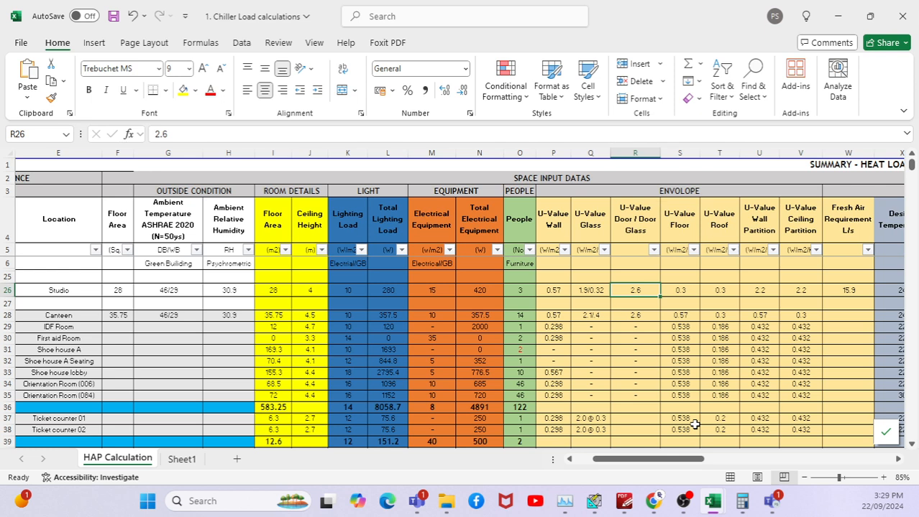
key("Right")
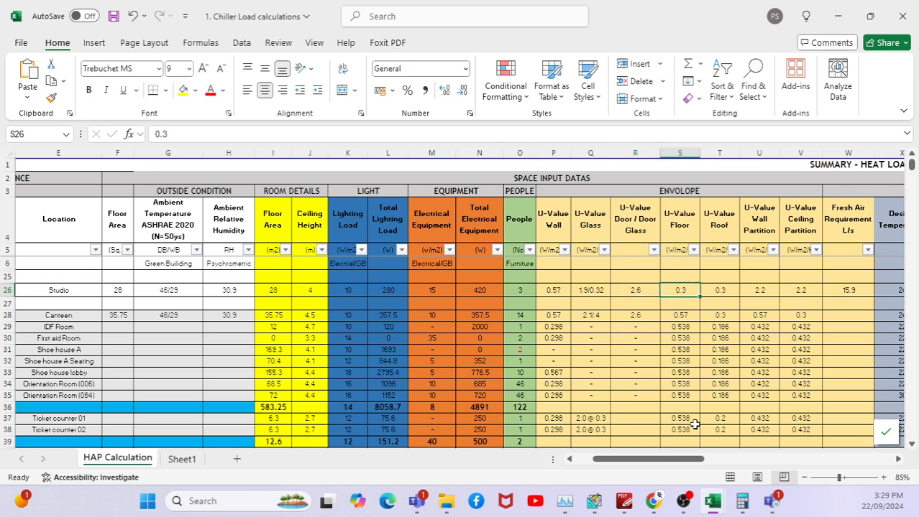
key("Right")
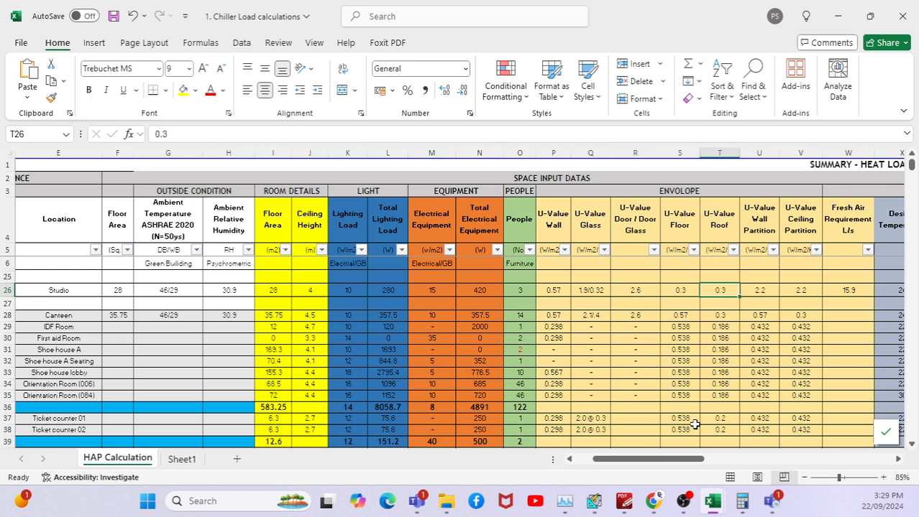
key("Right")
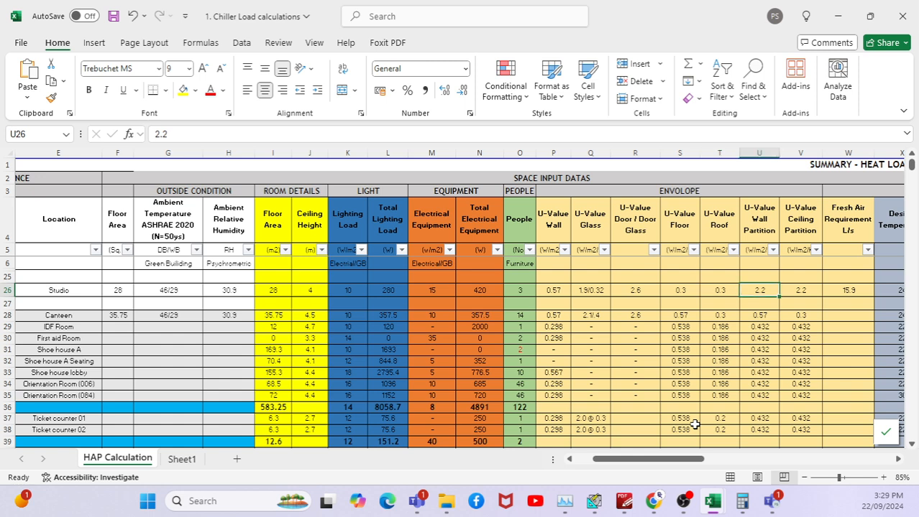
key("Right")
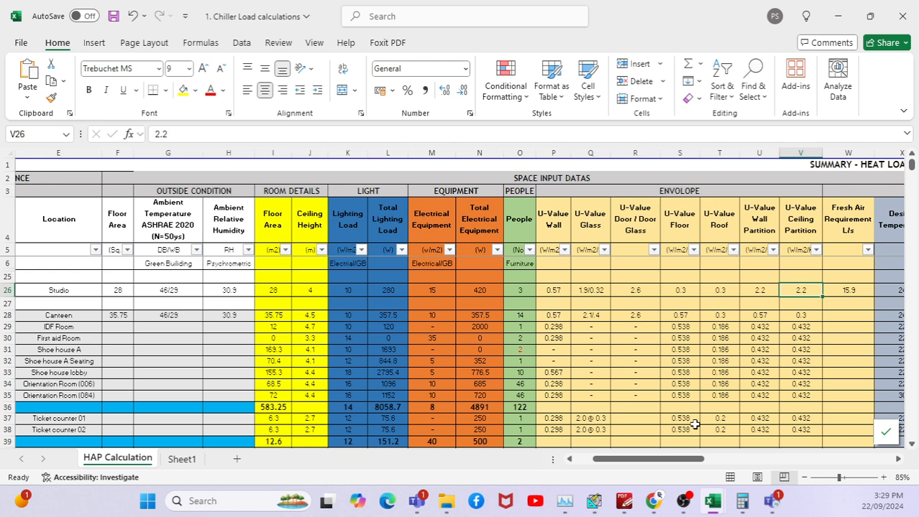
key("Left")
key("Left")
key("Left")
key("Left")
key("Left")
key("Left")
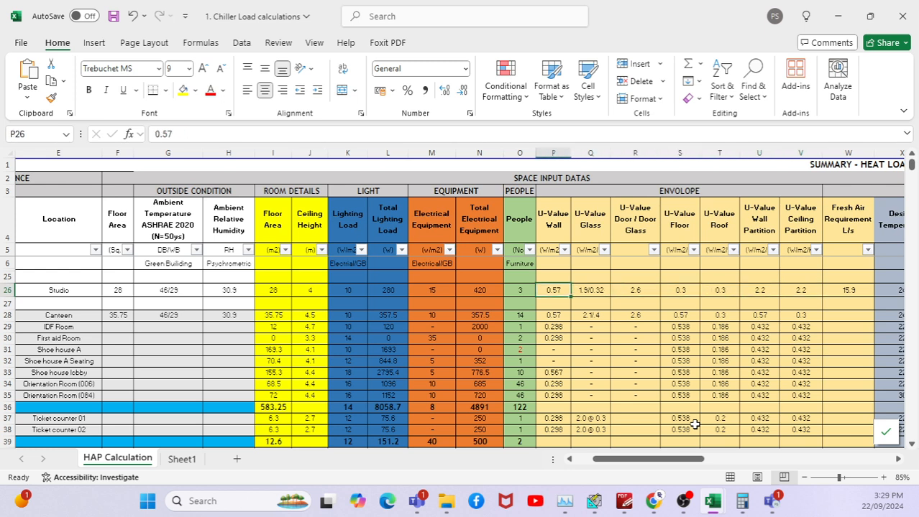
Review the Studio's design condition cells for indoor design temperature and relative humidity
key("Right")
key("Right")
key("Right")
key("Right")
key("Right")
key("Right")
key("Right")
key("Right")
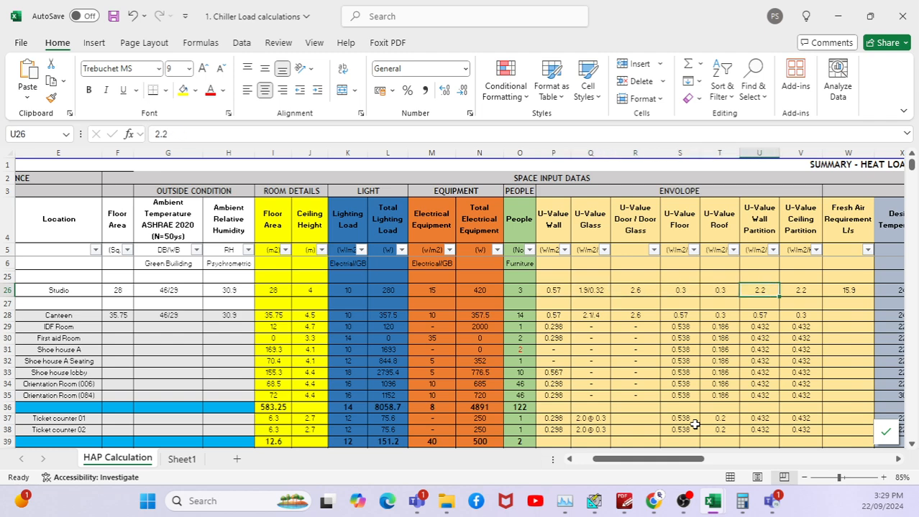
key("Right")
key("Right")
key("Right")
key("Left")
key("Left")
key("Left")
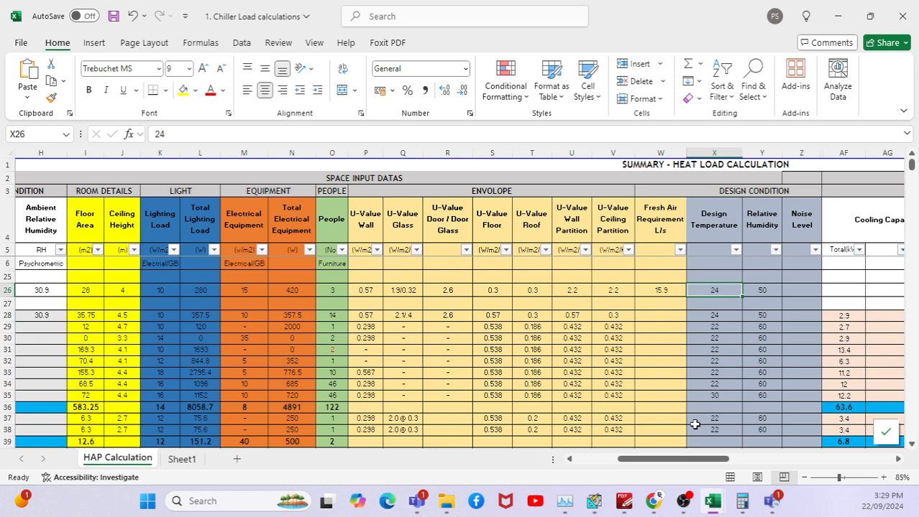
key("Right")
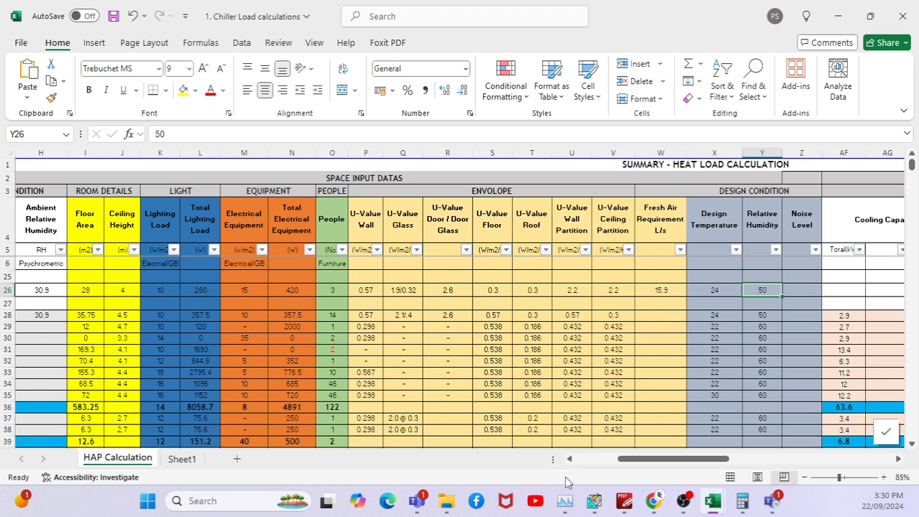
Switch to HAP49 and save the Residential Studio project
left_click(599, 473)
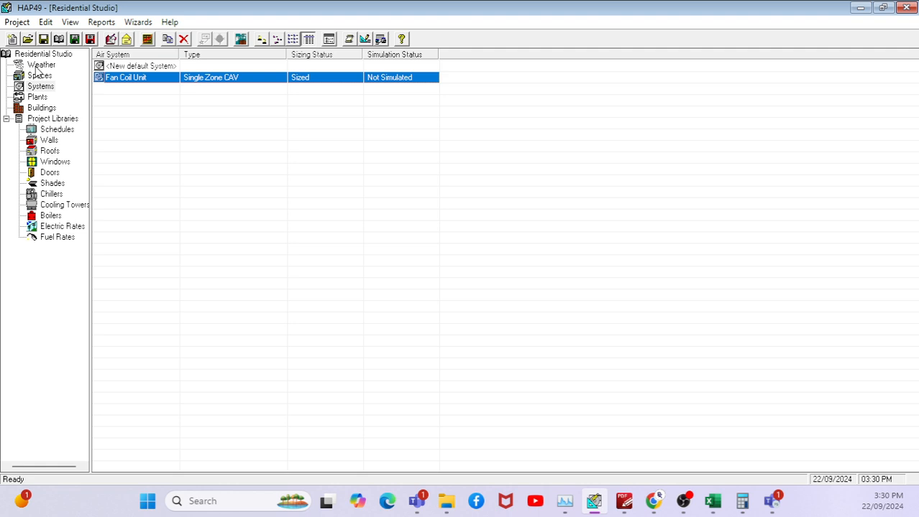
left_click(44, 40)
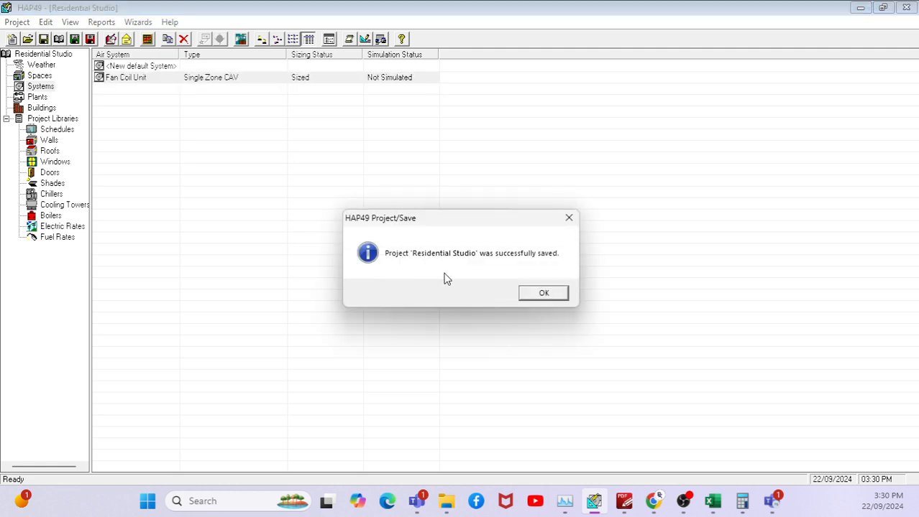
left_click(549, 292)
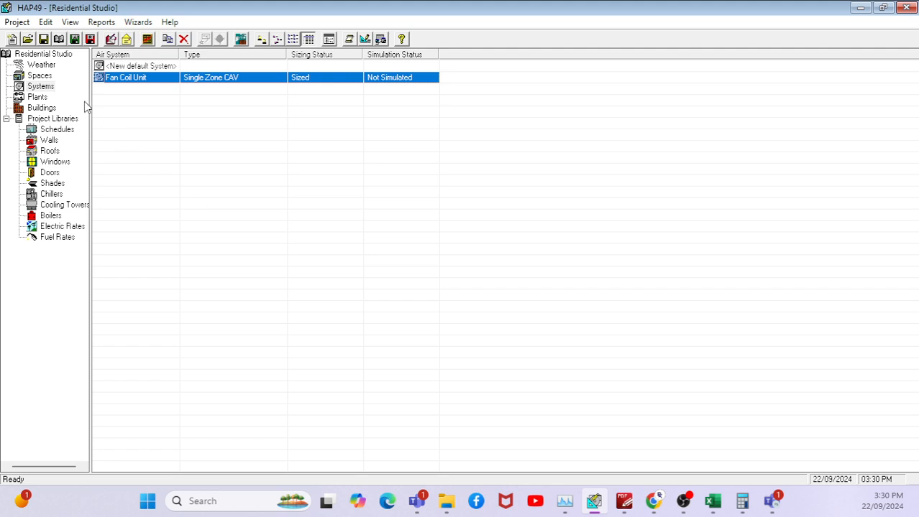
Look over the Weather, Spaces and Systems categories of the Residential Studio project
left_click(50, 67)
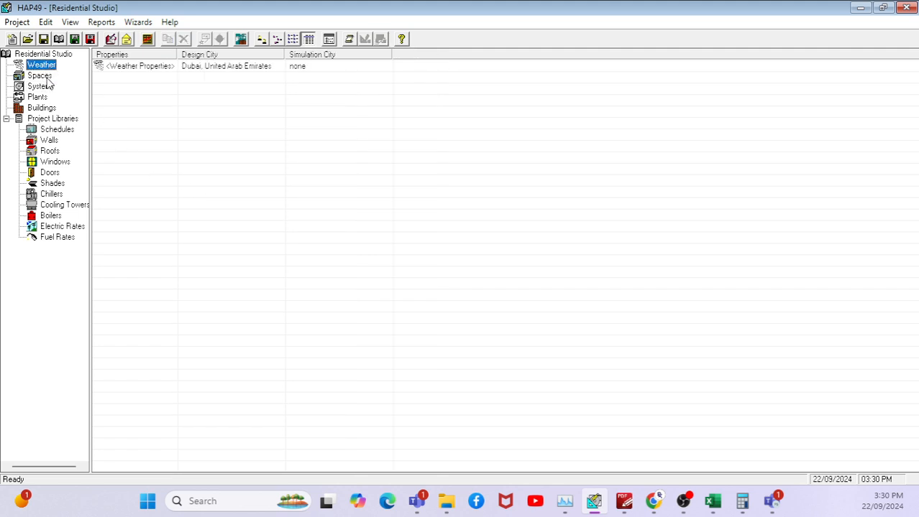
left_click(43, 86)
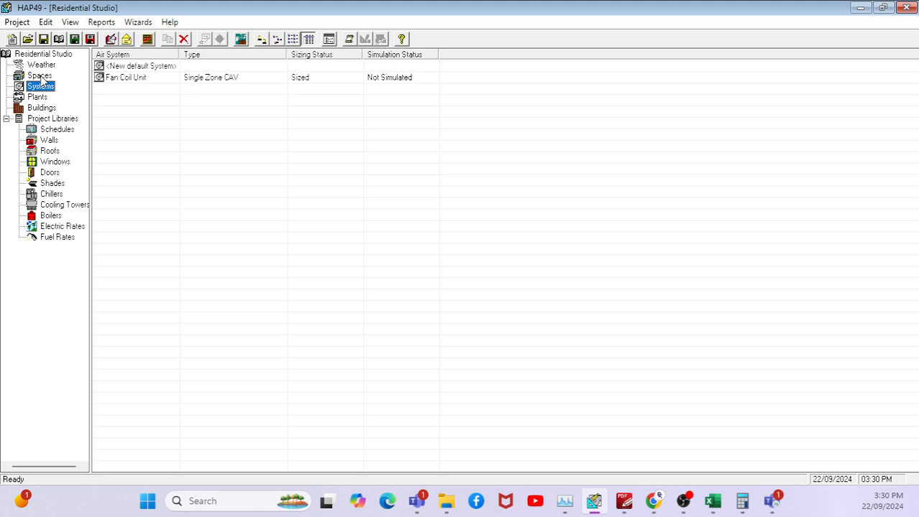
left_click(41, 69)
left_click(41, 77)
left_click(42, 86)
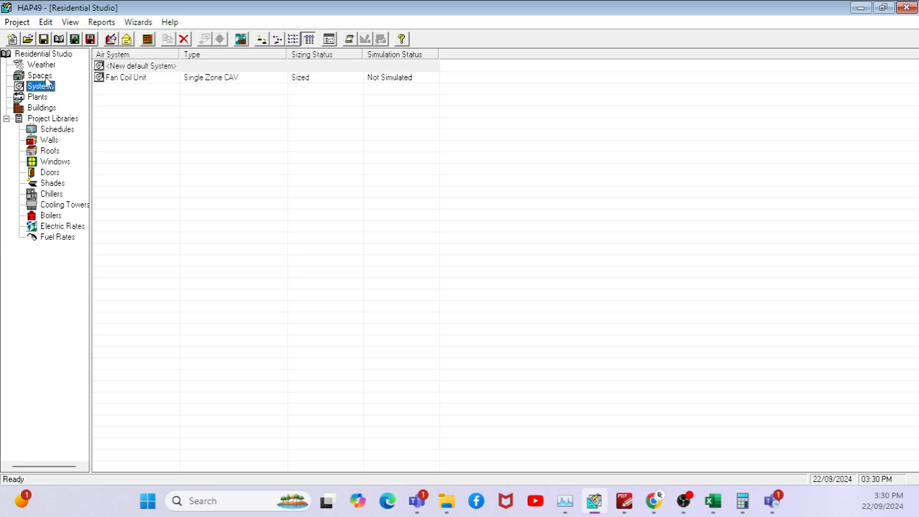
Open the project's weather properties and choose Middle East, United Arab Emirates and Dubai as the design location
left_click(43, 67)
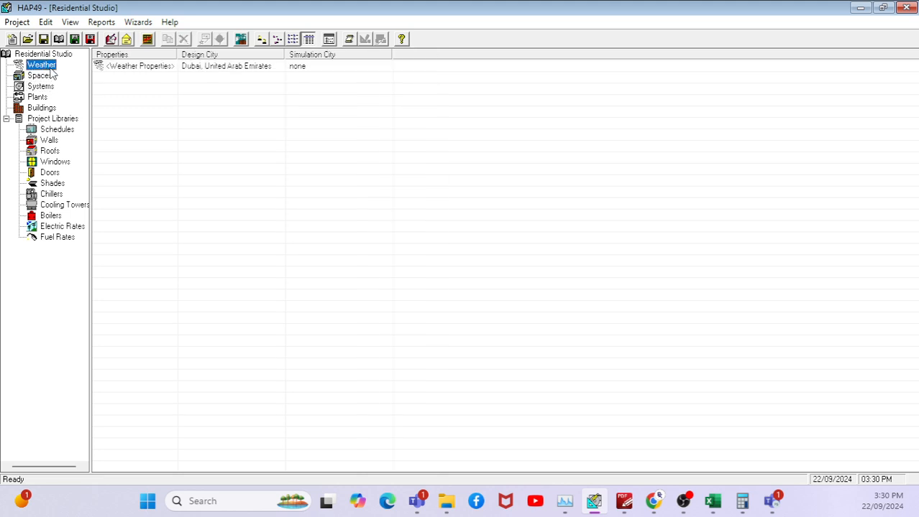
double_click(133, 66)
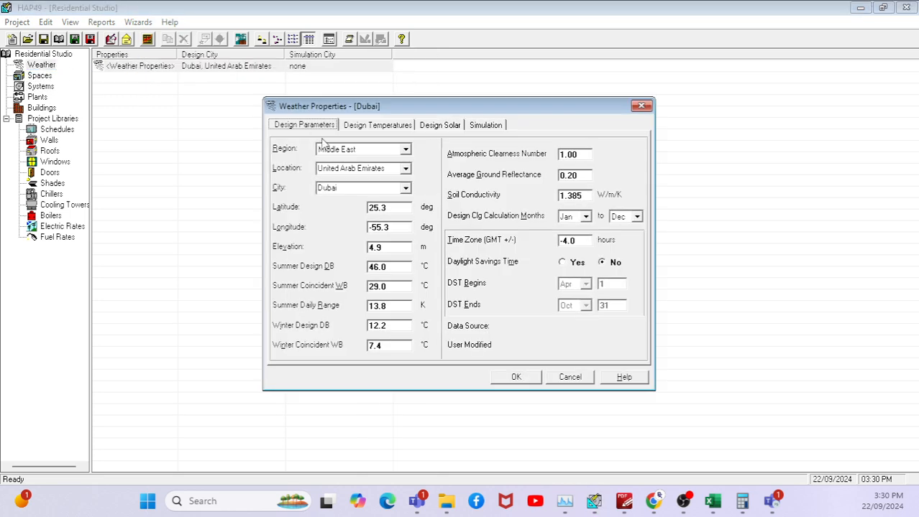
left_click(400, 152)
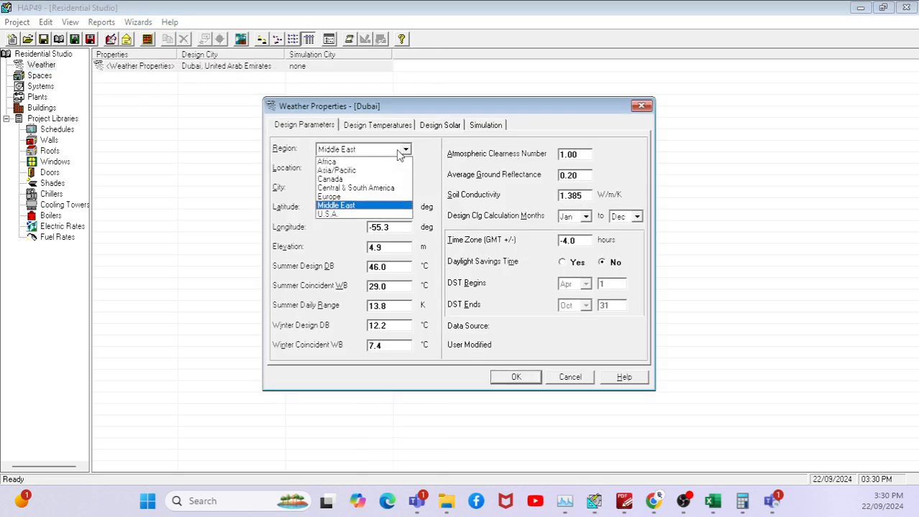
left_click(363, 206)
left_click(405, 168)
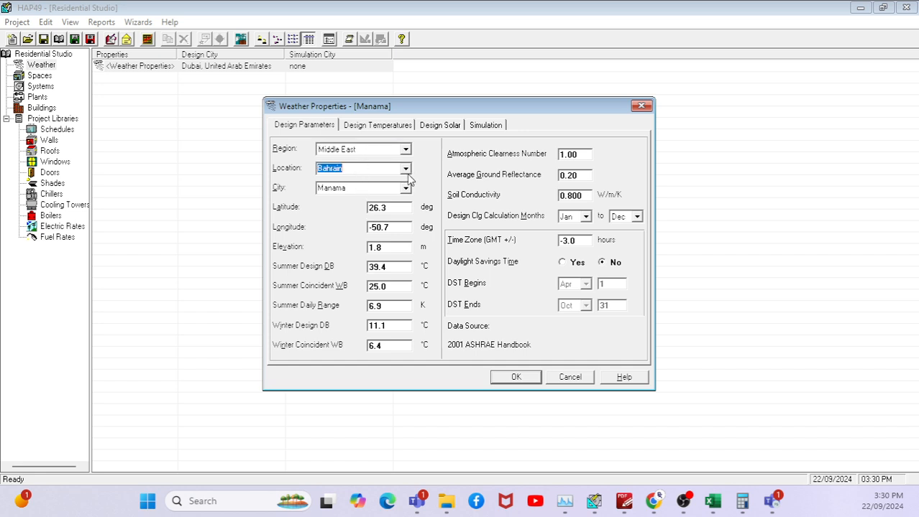
scroll(350, 230, "down", 2)
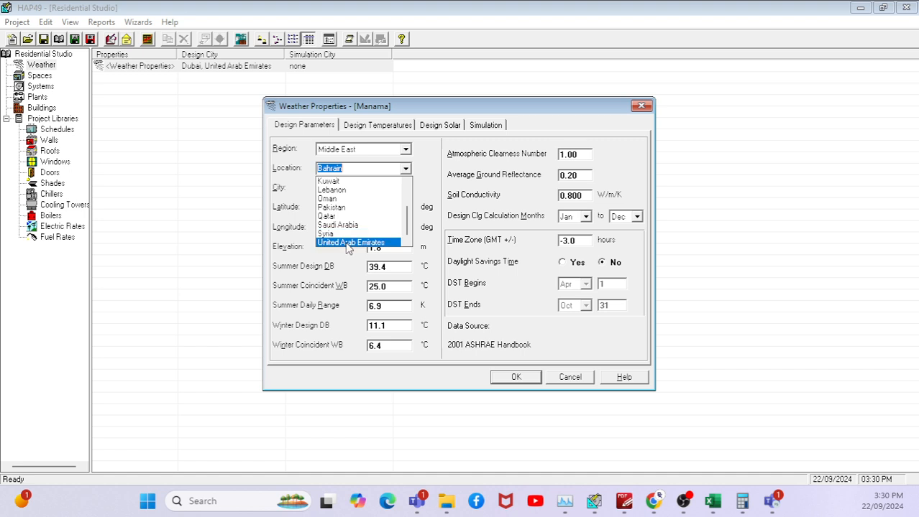
left_click(351, 243)
left_click(406, 189)
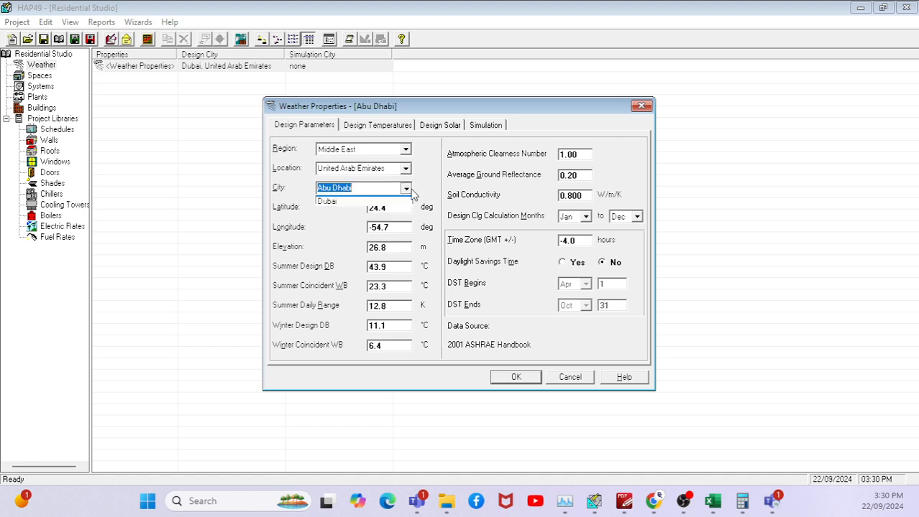
left_click(359, 208)
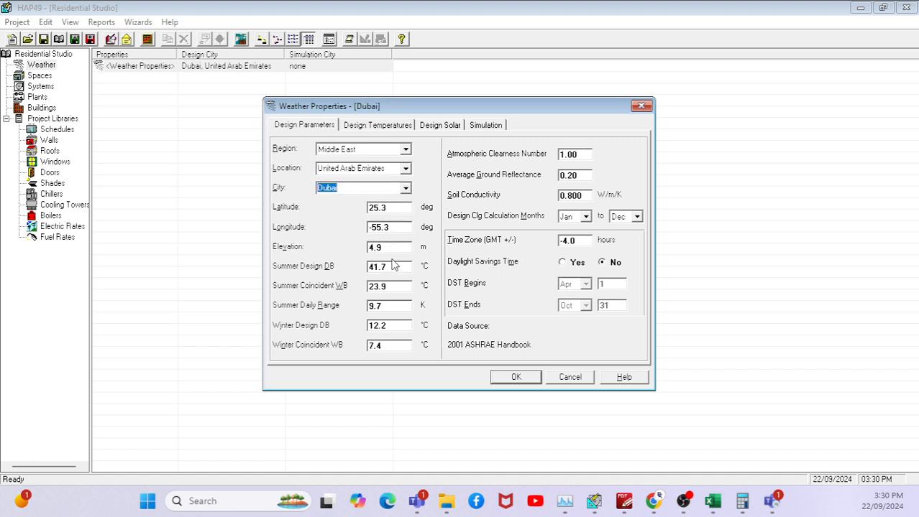
Set Dubai's summer design dry bulb to 46.0 °C, coincident wet bulb to 29.0 °C and daily range to 13.8 K
left_click(391, 267)
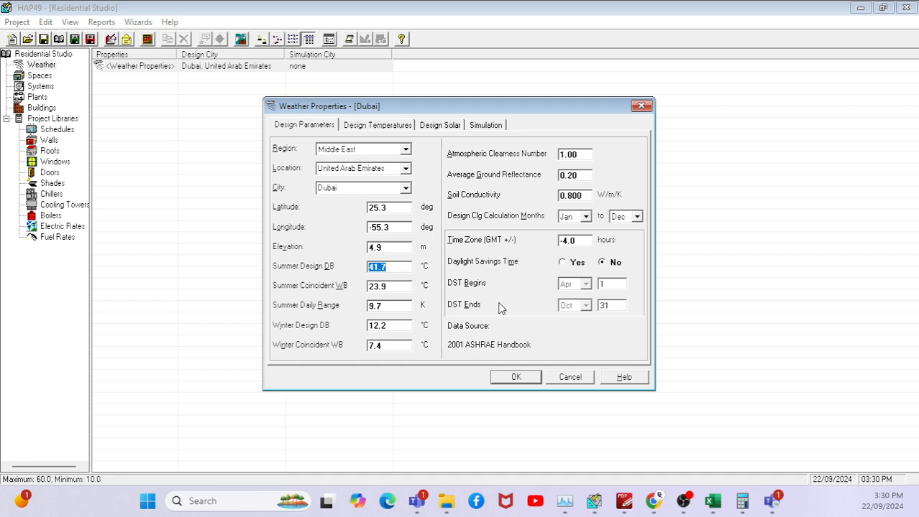
type("46.0")
key("Tab")
type("29")
key("Tab")
type("1")
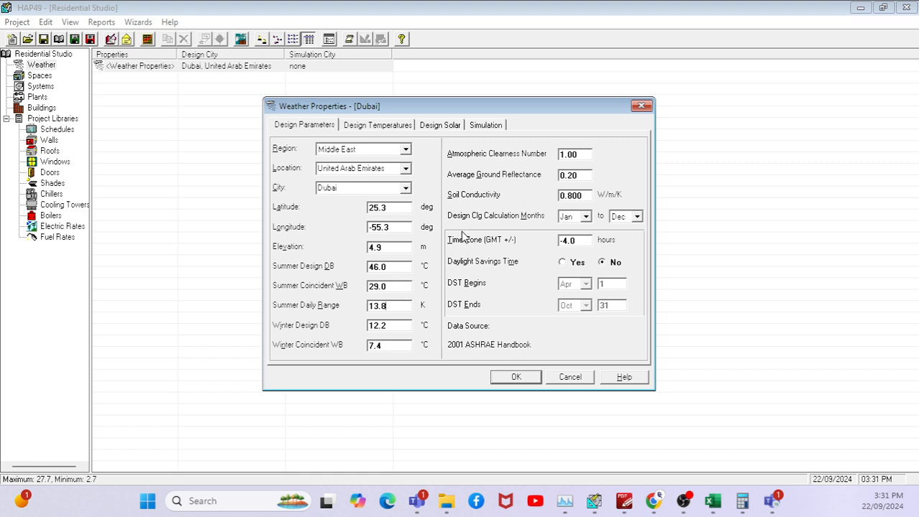
Review Dubai's monthly and hourly design temperatures, design solar gains and simulation settings, and accept the weather properties
left_click(364, 126)
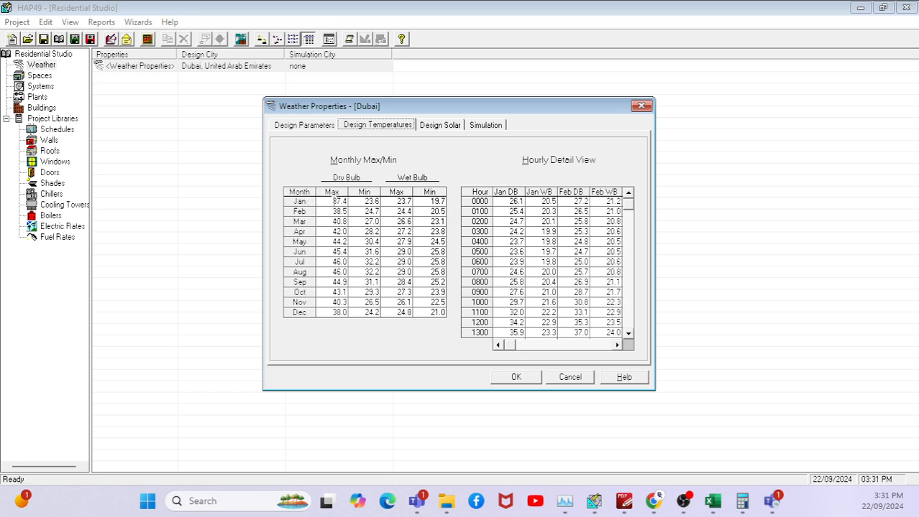
left_click(334, 201)
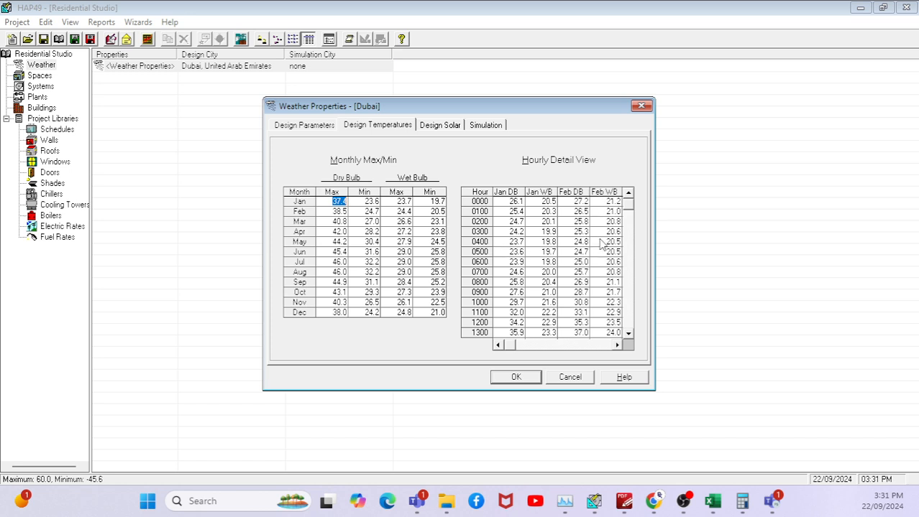
left_click(554, 345)
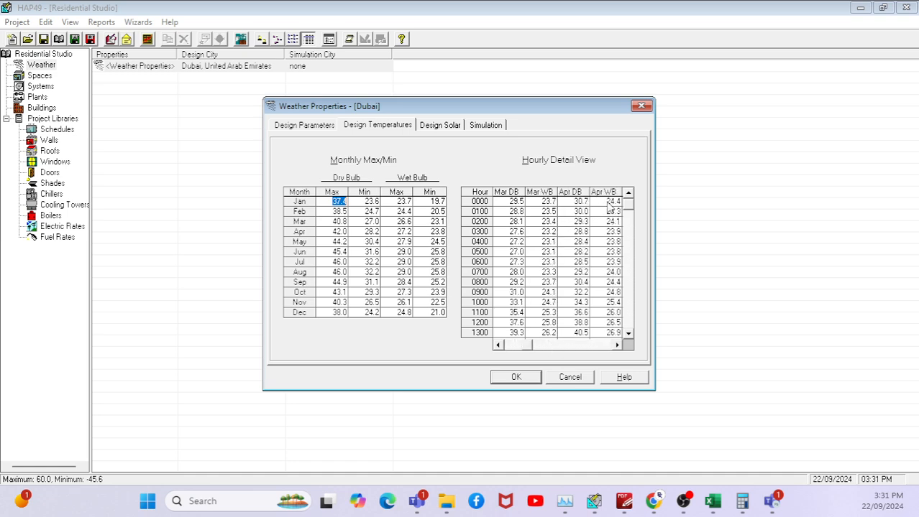
left_click(628, 333)
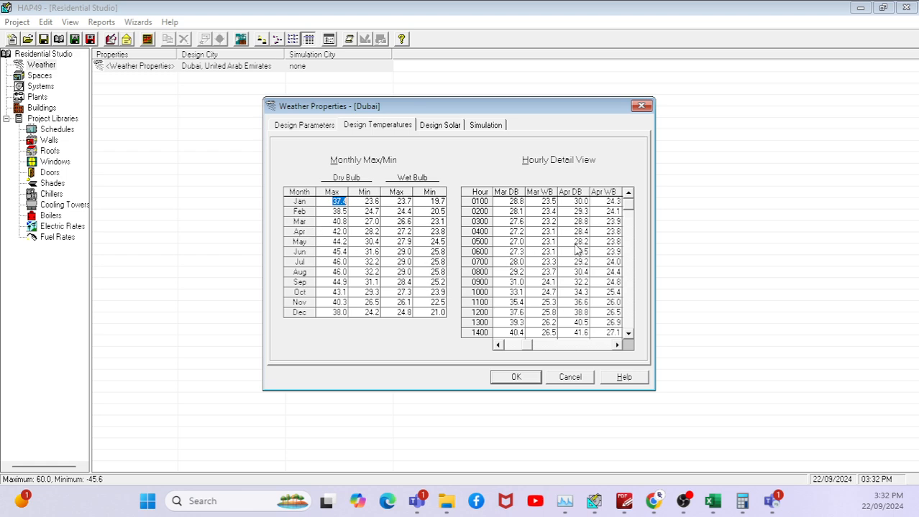
left_click(436, 127)
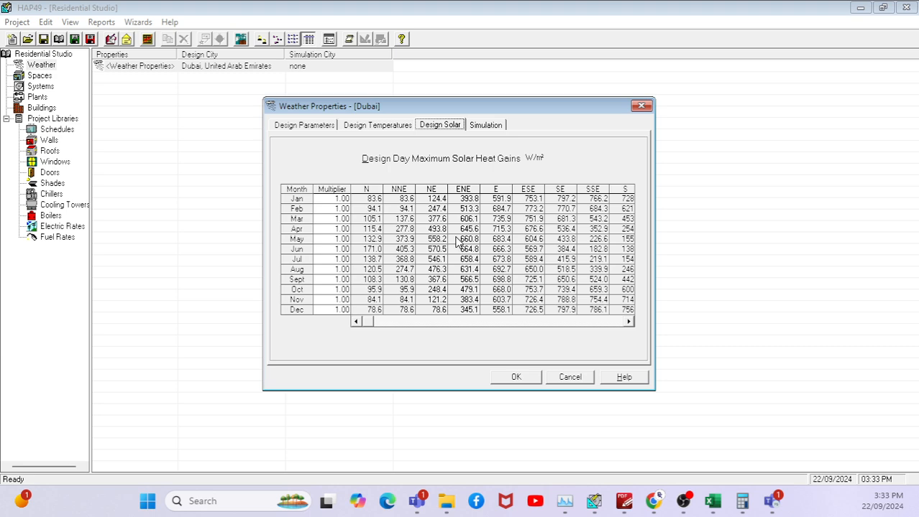
left_click(494, 127)
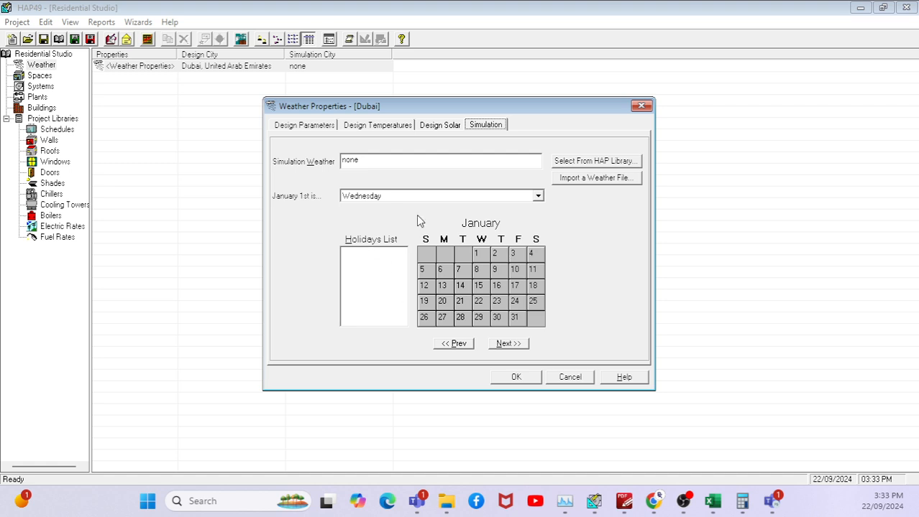
left_click(302, 126)
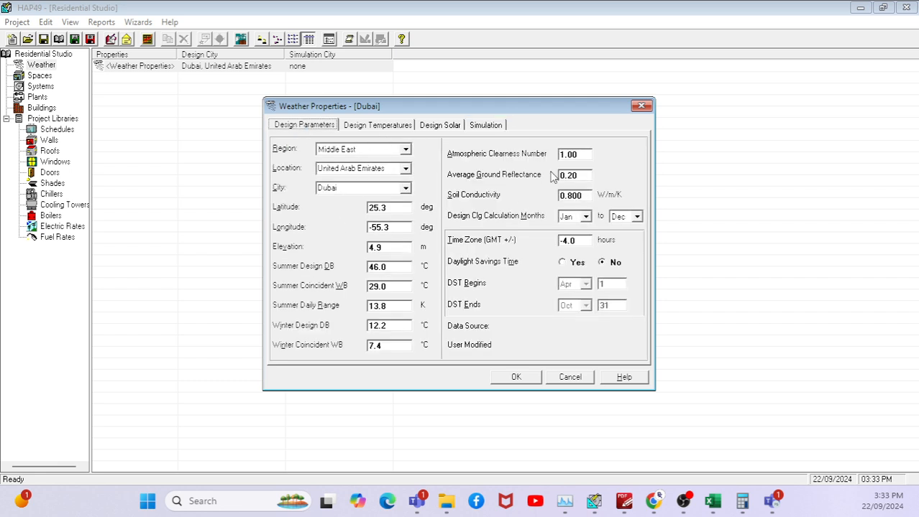
left_click(519, 378)
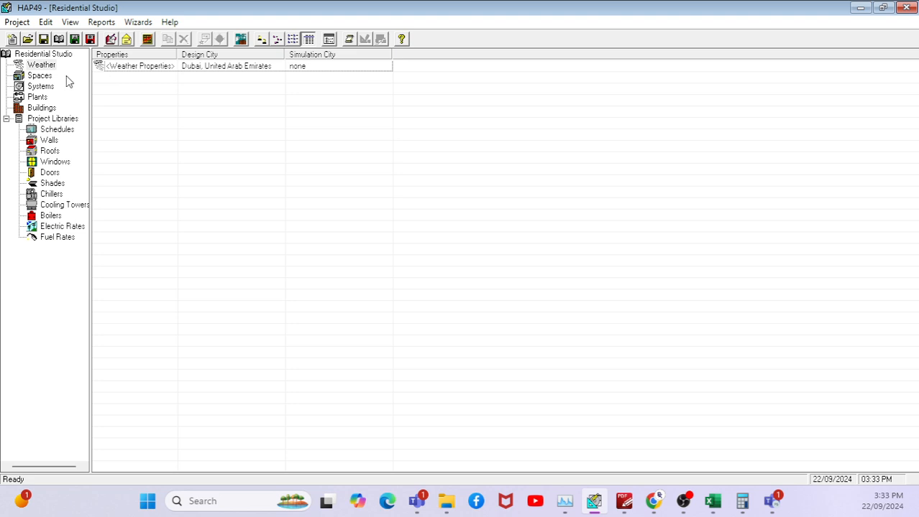
Open the Studio space and review its walls and windows, roofs, infiltration, floors, partitions and internal loads
left_click(41, 76)
double_click(111, 78)
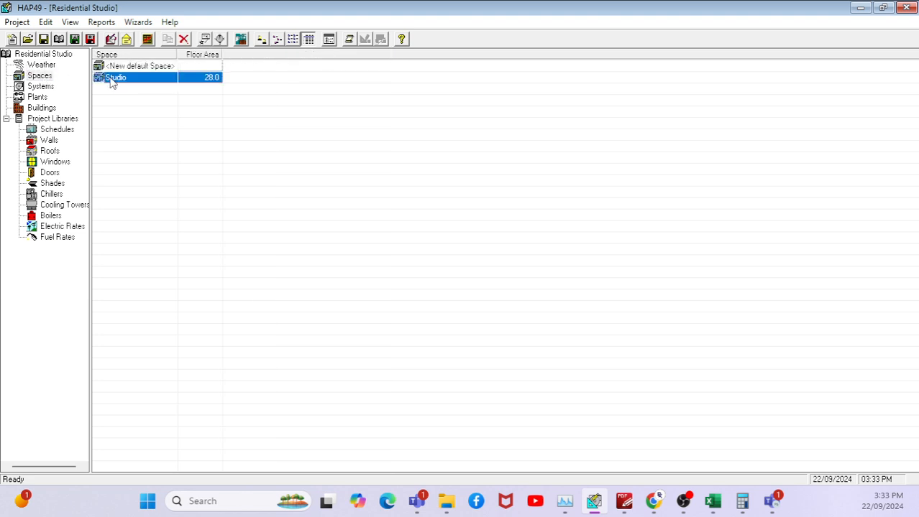
left_click_drag(178, 9, 570, 92)
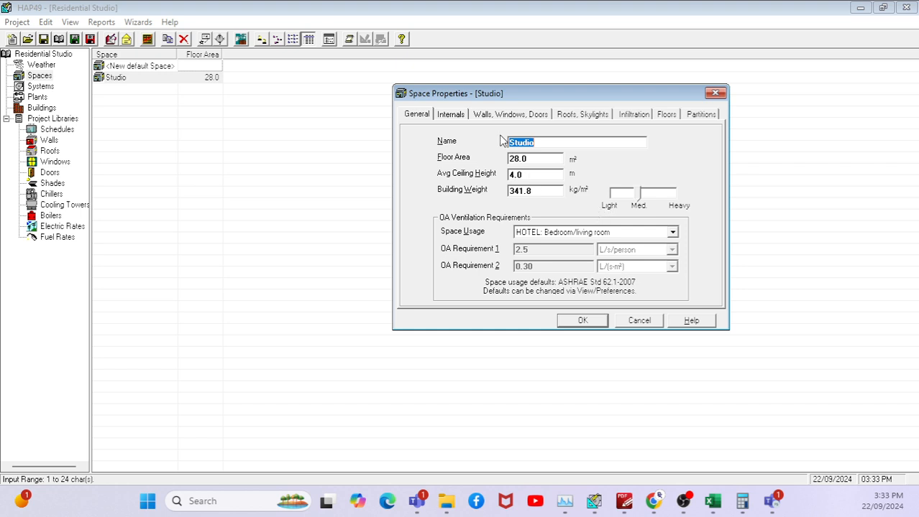
left_click(498, 116)
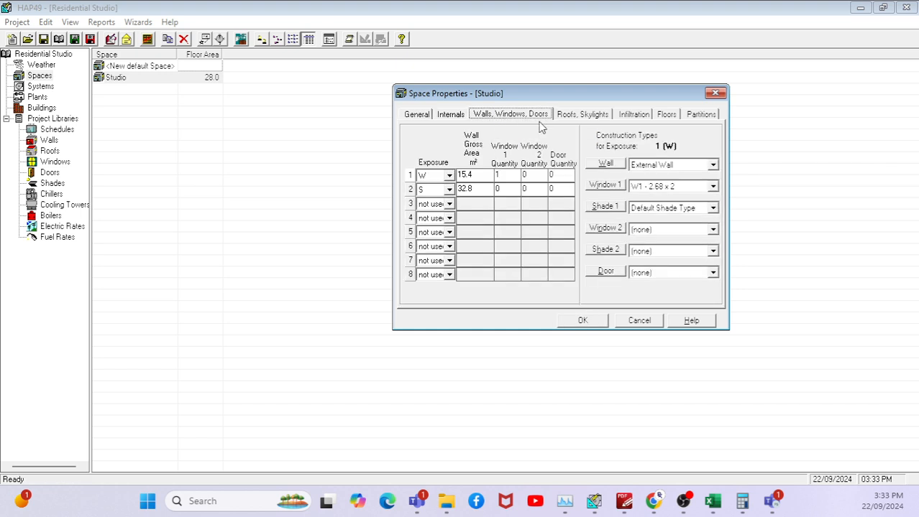
left_click(586, 119)
left_click(631, 117)
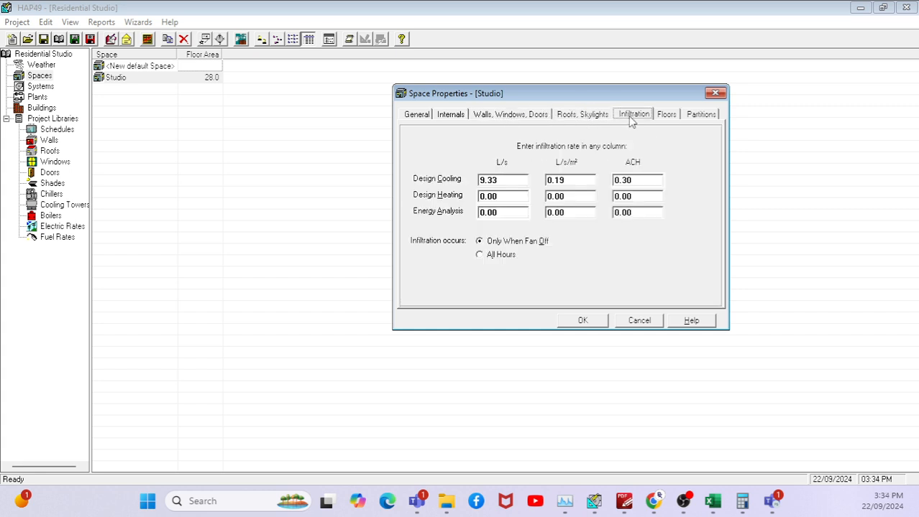
left_click(667, 119)
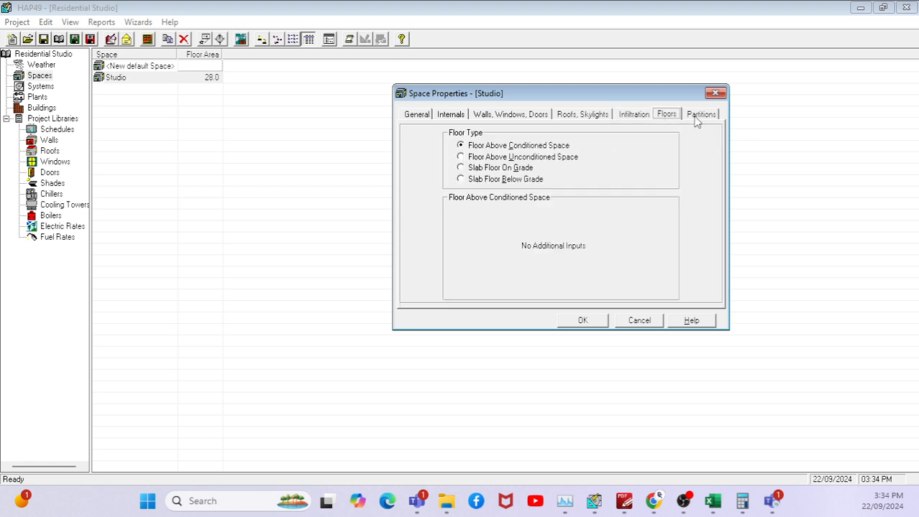
left_click(693, 119)
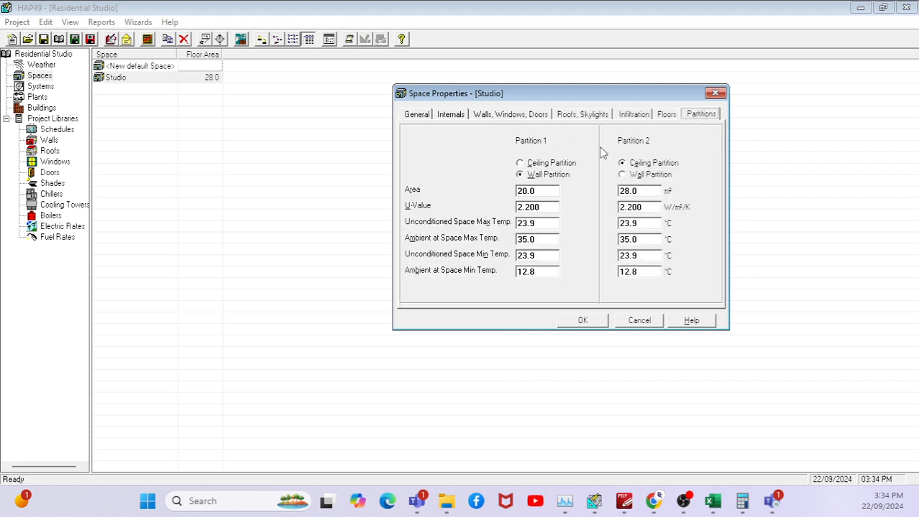
left_click(450, 116)
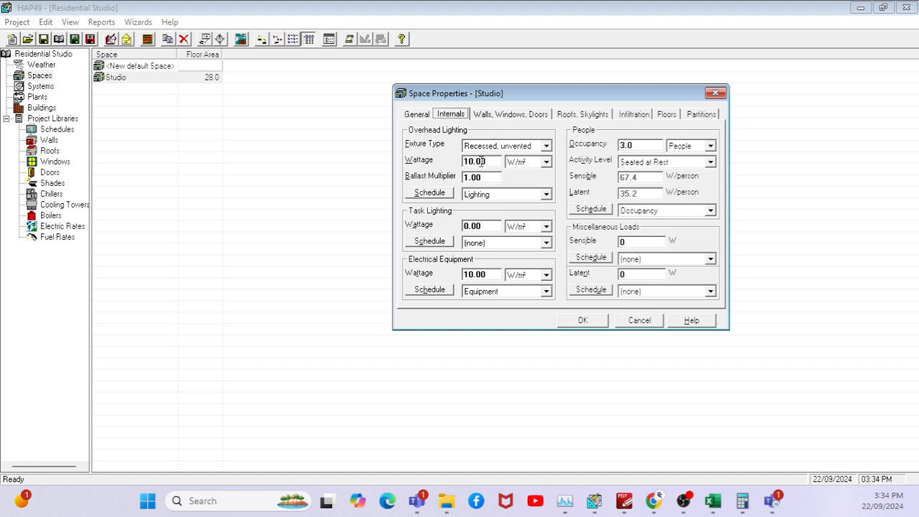
Review the Studio's general data: name, floor area, average ceiling height and building weight
left_click(422, 117)
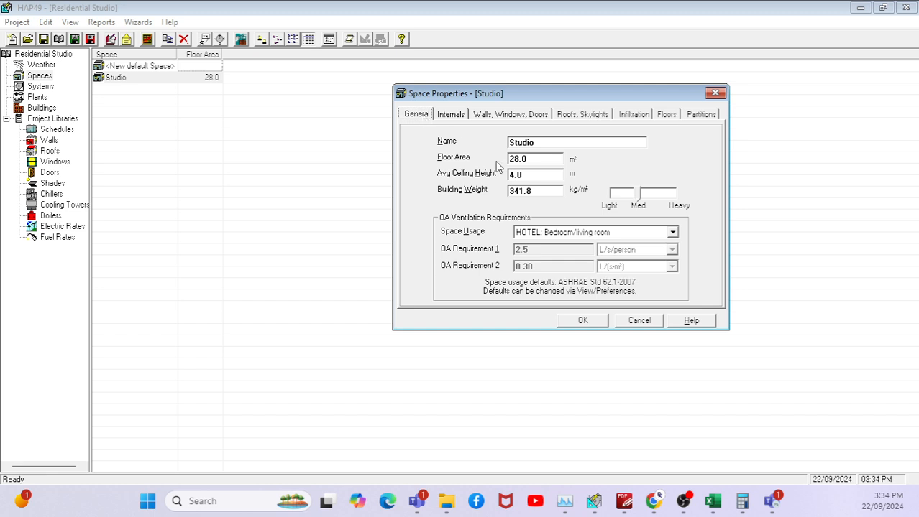
double_click(542, 143)
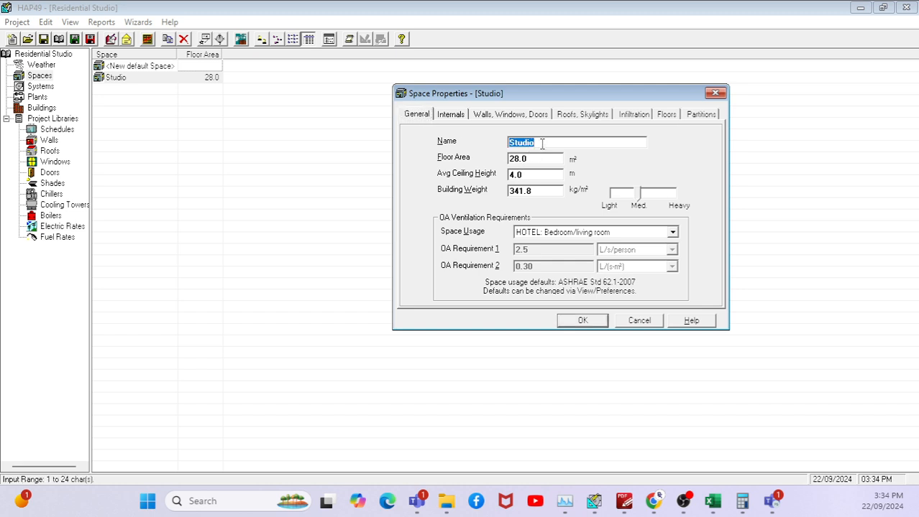
double_click(535, 162)
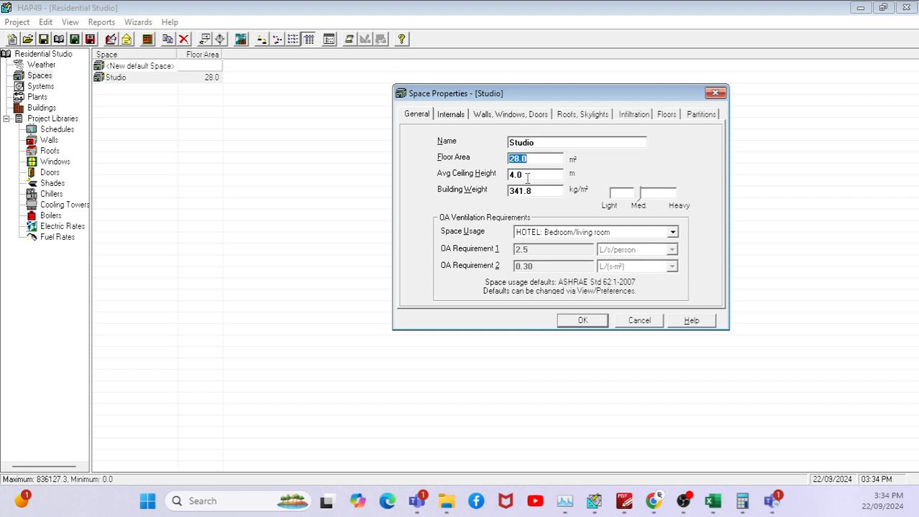
double_click(527, 178)
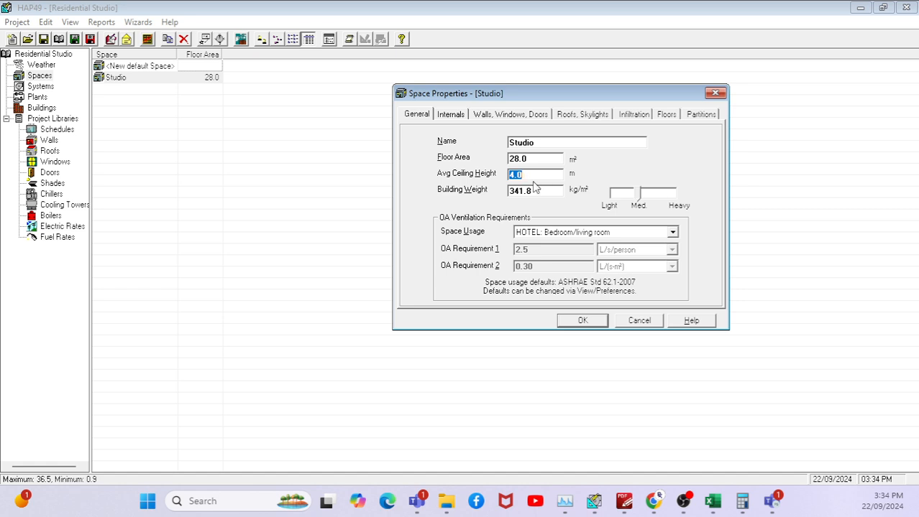
double_click(539, 189)
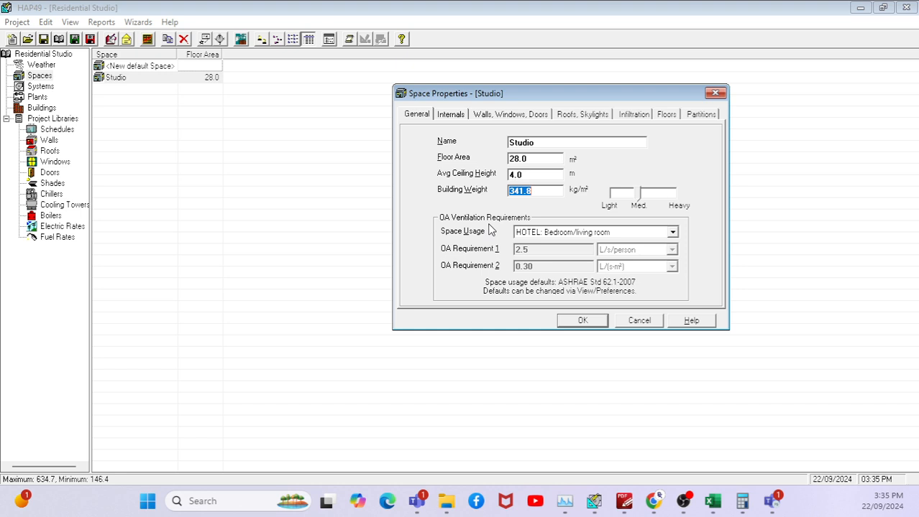
Switch to the Chiller Load calculations workbook in Excel and examine the Mixing Temperature formula on Sheet1
left_click(711, 503)
left_click(654, 460)
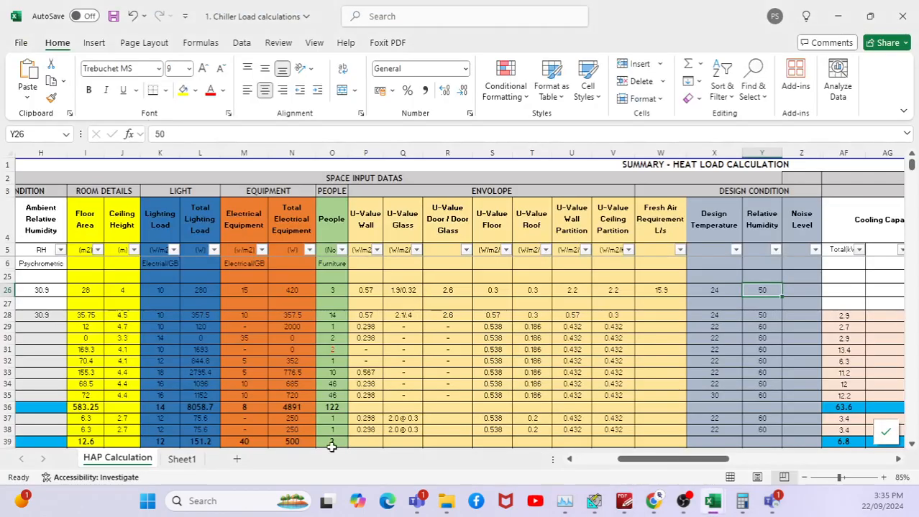
left_click(182, 459)
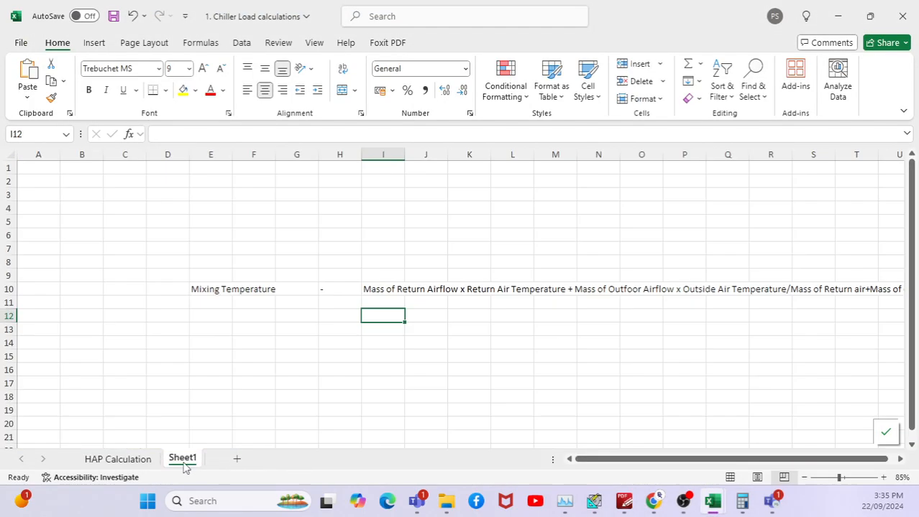
left_click(231, 295)
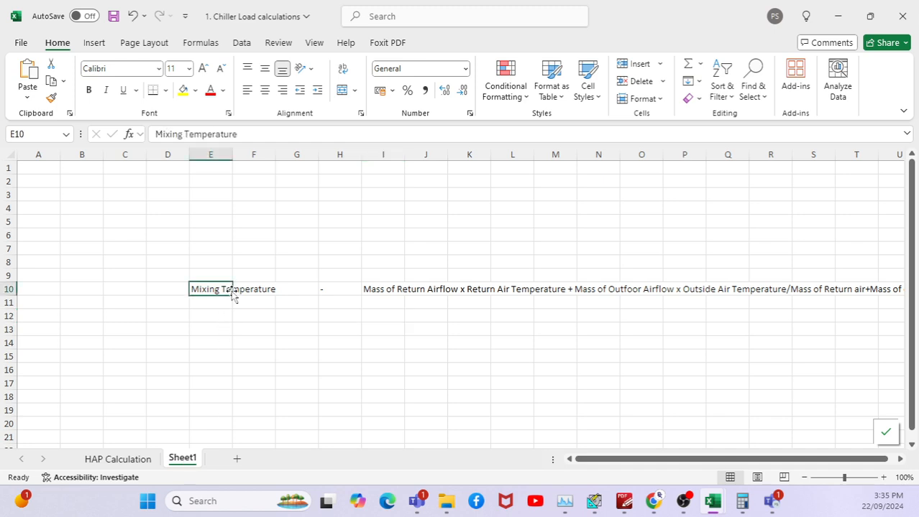
Enter the note "Air ON Coil = Return Air Temperature" in cell E13 of Sheet1
left_click(213, 330)
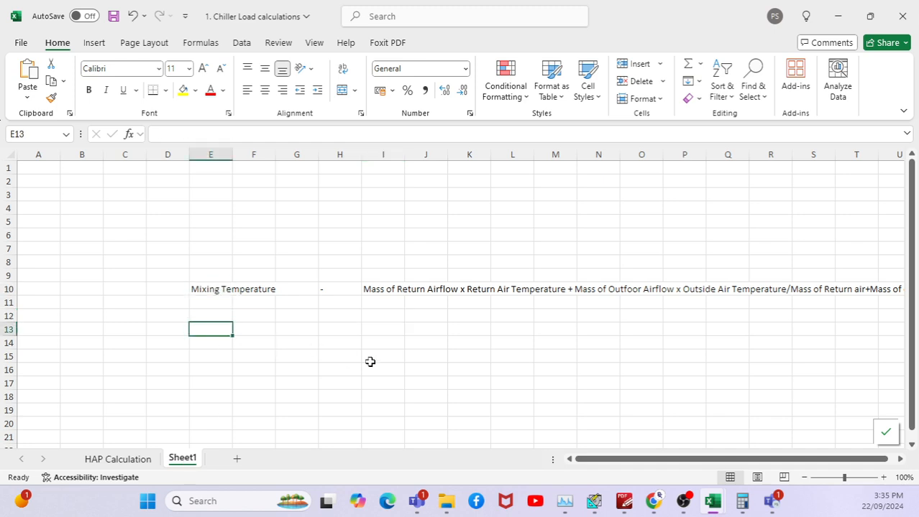
type("Air ON Coil")
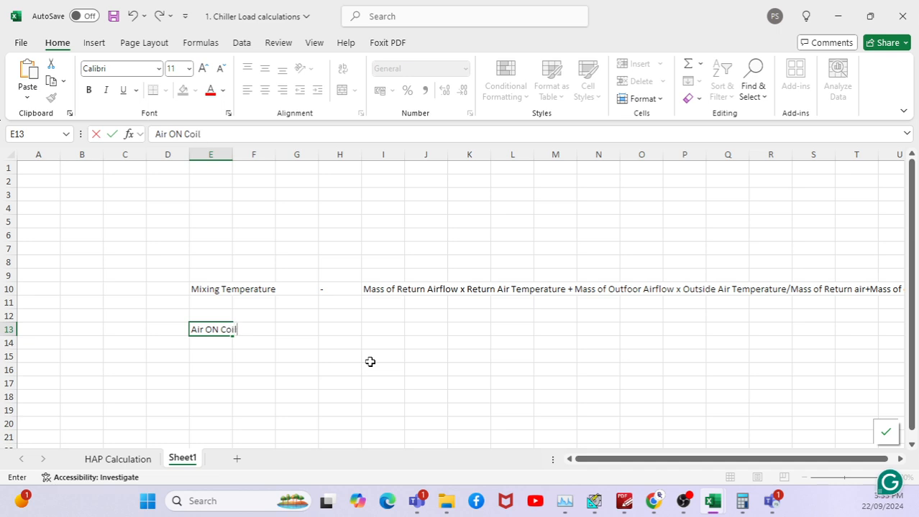
type(" = Return Ai")
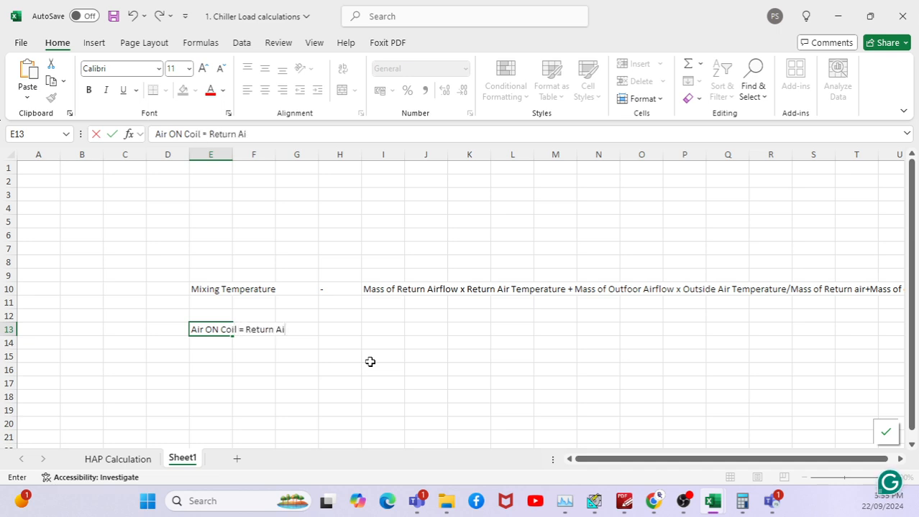
type("r Temperature")
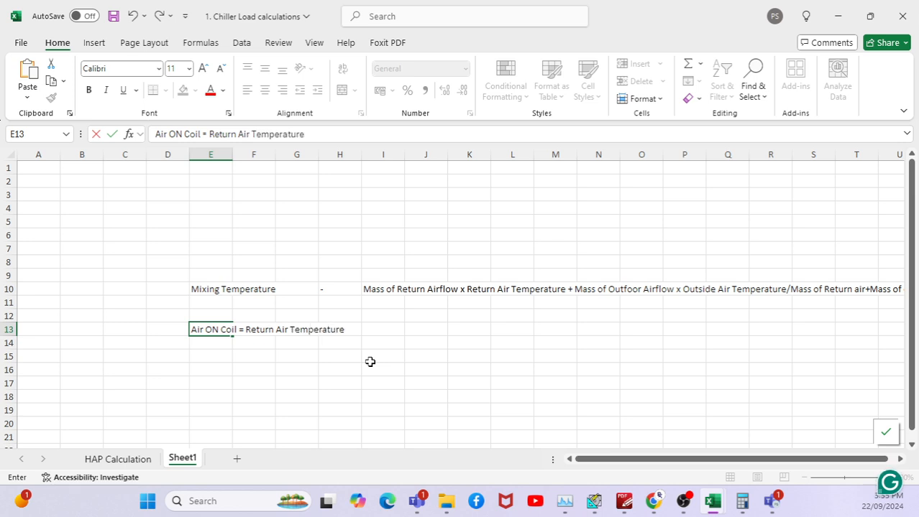
key("Return")
key("Return")
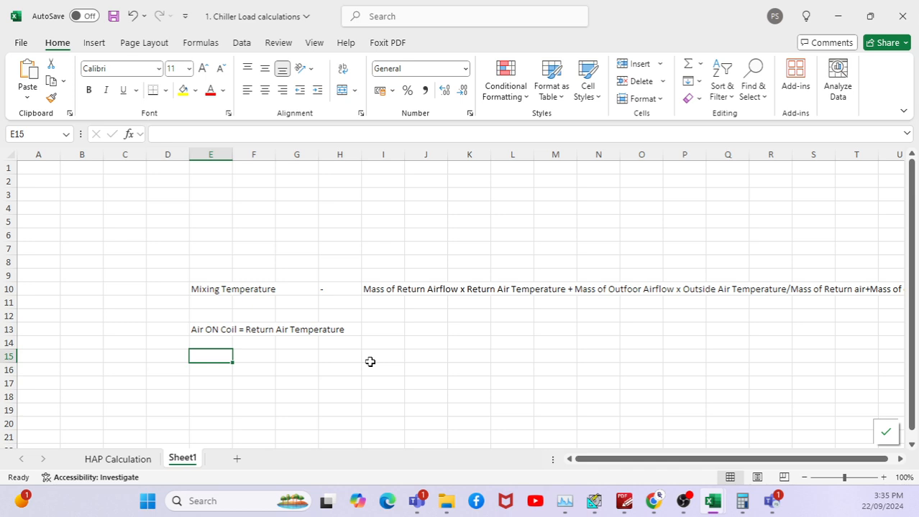
Enter the return air temperature 24 in cell I13 and the outside air temperature 46 in cell J13
left_click(212, 291)
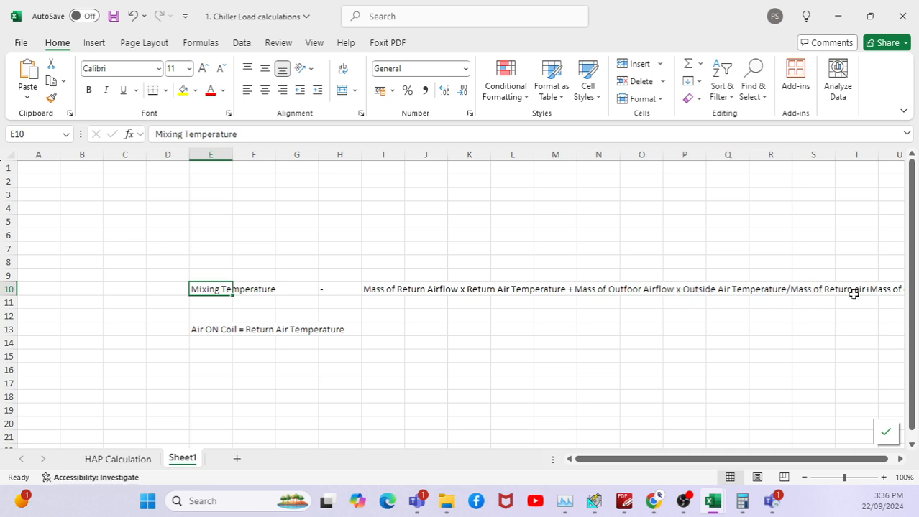
left_click_drag(813, 463, 870, 464)
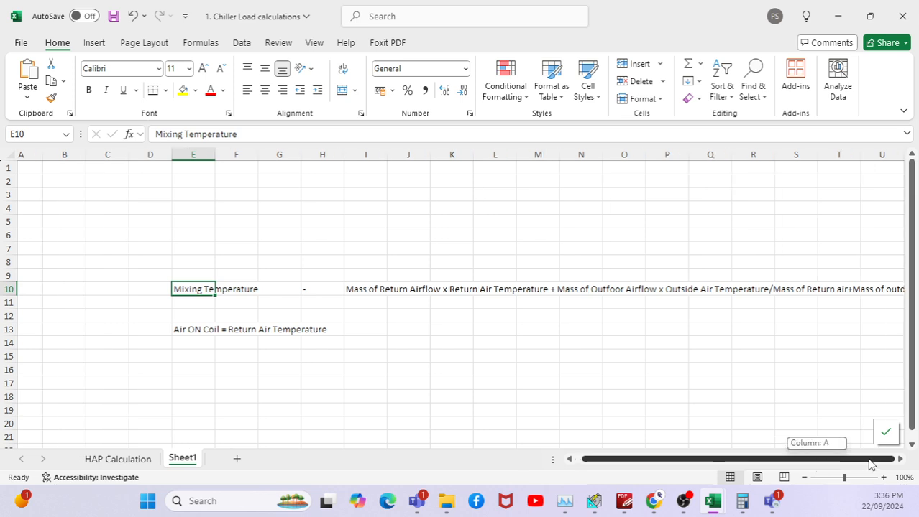
left_click(897, 460)
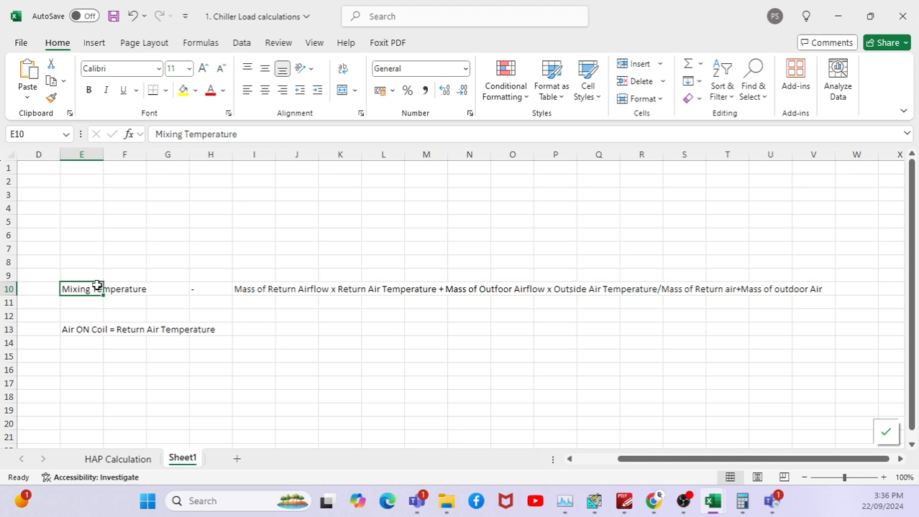
left_click(265, 332)
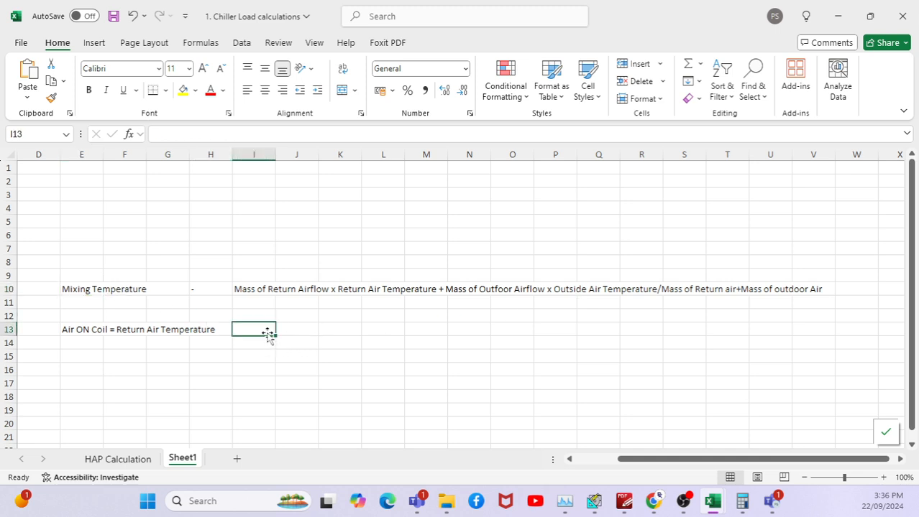
type("24")
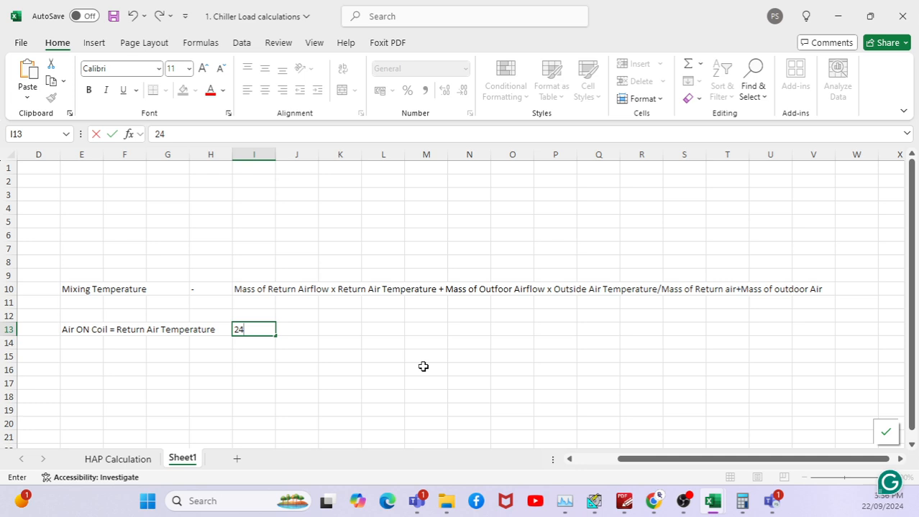
key("Tab")
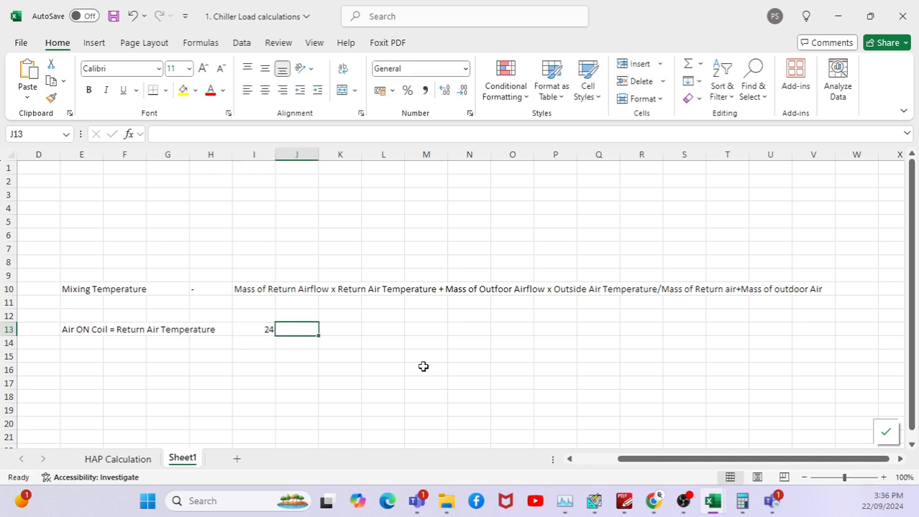
type("46")
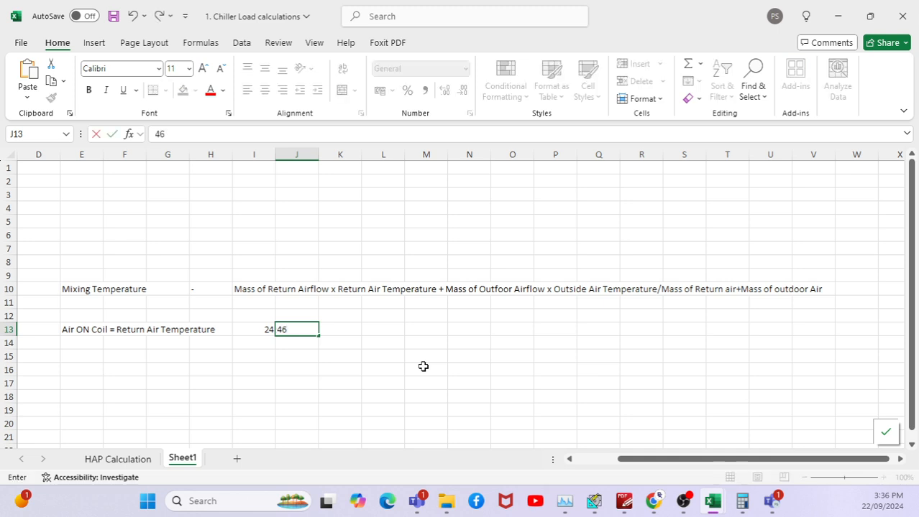
key("Return")
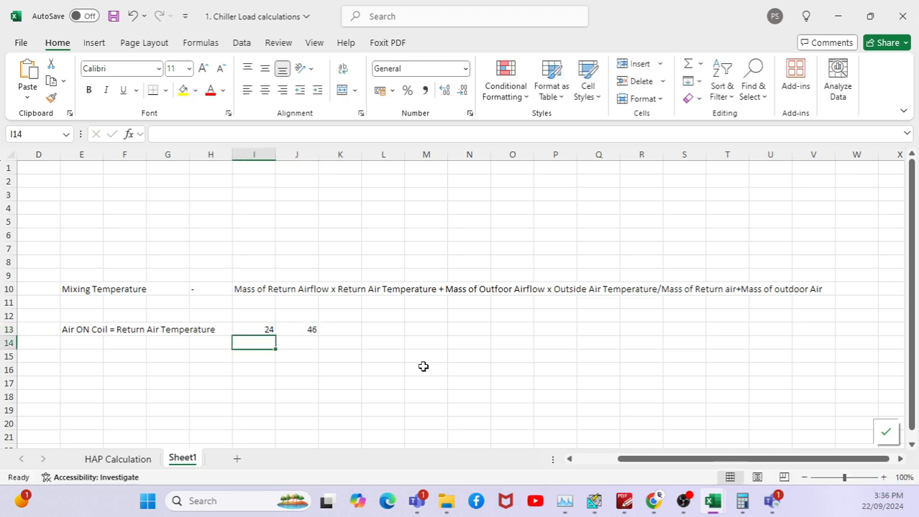
Enter the airflow shares 80% in cell I14 and 20% in cell J14, beneath the temperatures
type("80%")
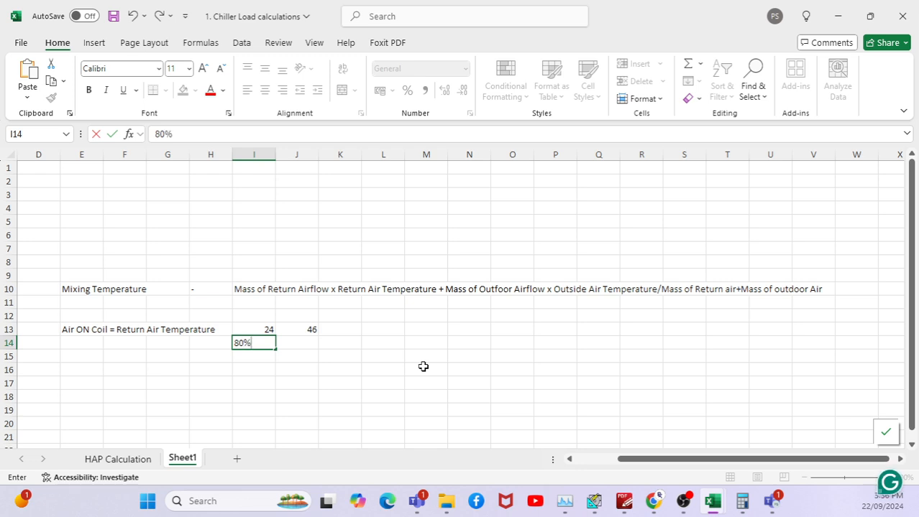
key("Tab")
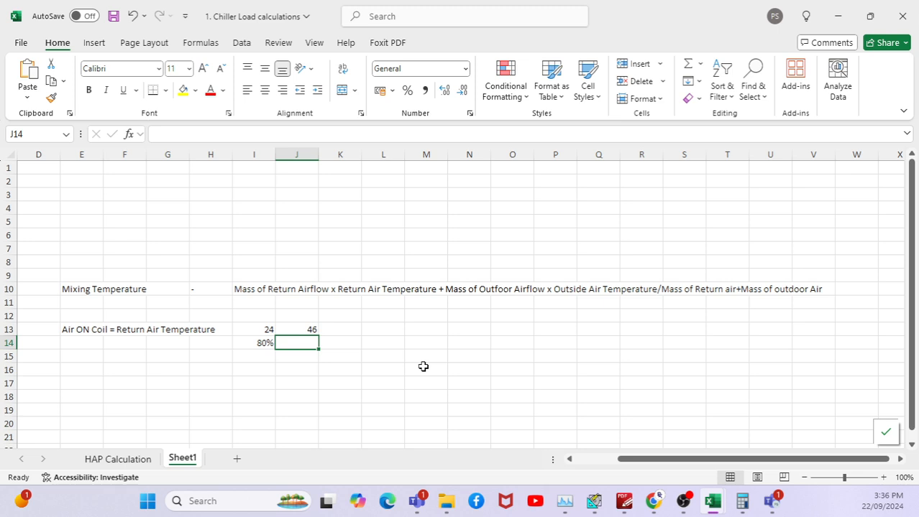
type("20%")
key("Tab")
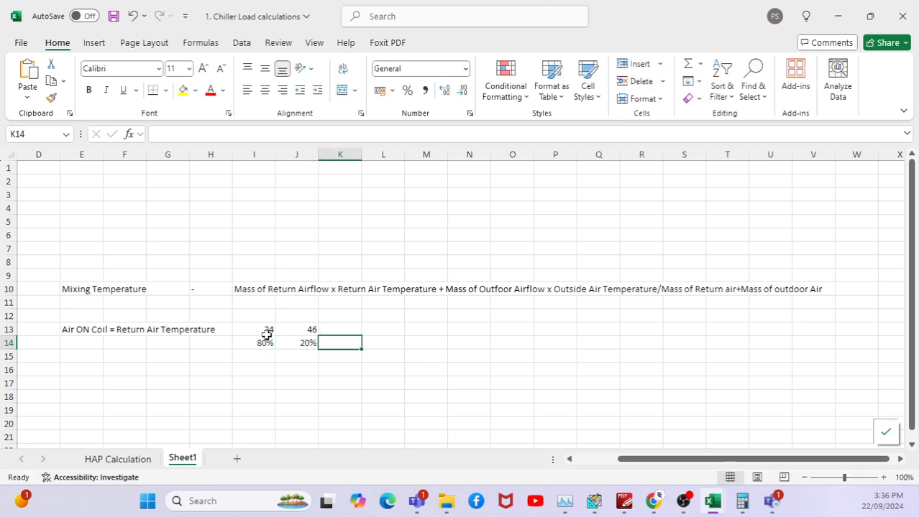
Write the mixing temperature expression 0.8*24+46*0.2/(0.8+.2) in cell I16, following the formula text in row 10
left_click(261, 288)
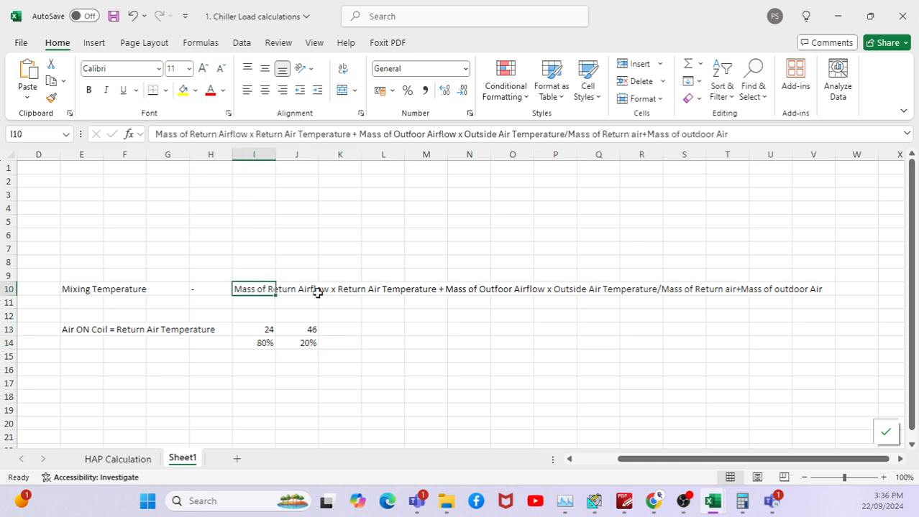
left_click(260, 373)
type("0")
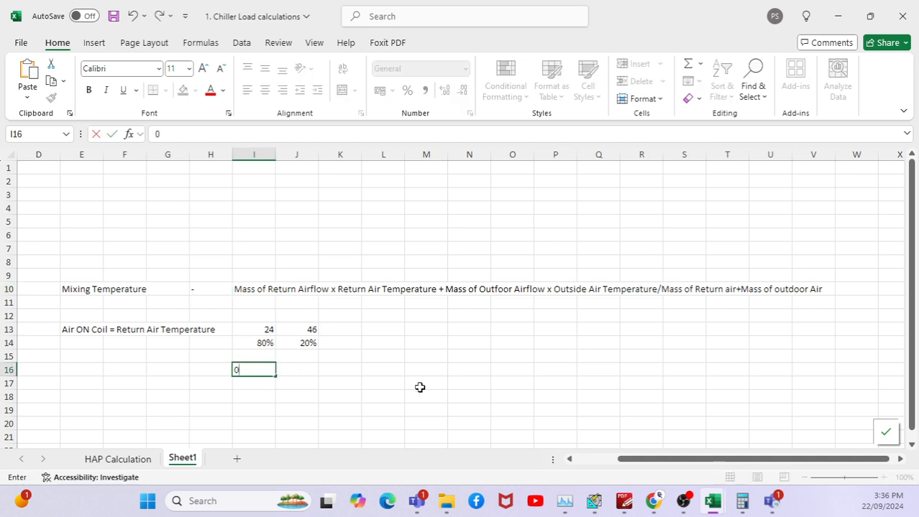
type(".8*")
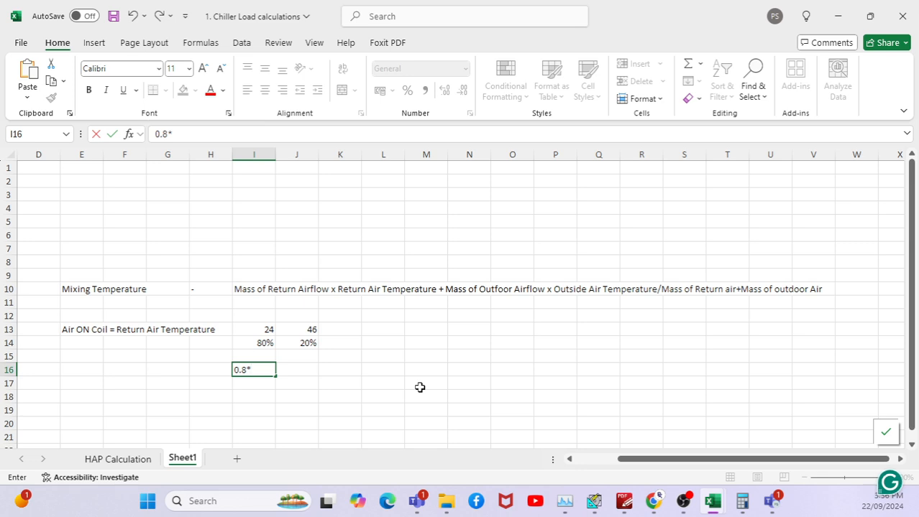
type("24+46*20")
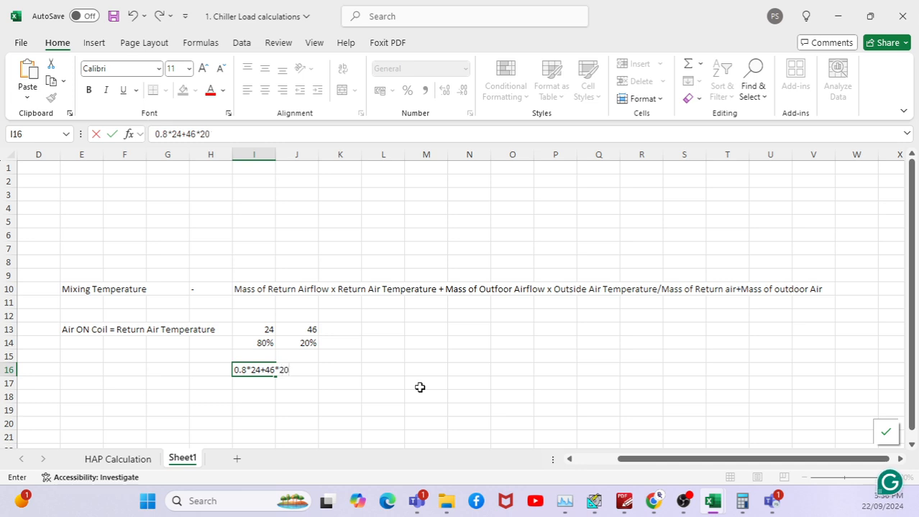
key("BackSpace")
key("BackSpace")
type("0.2/(")
type("0.8+")
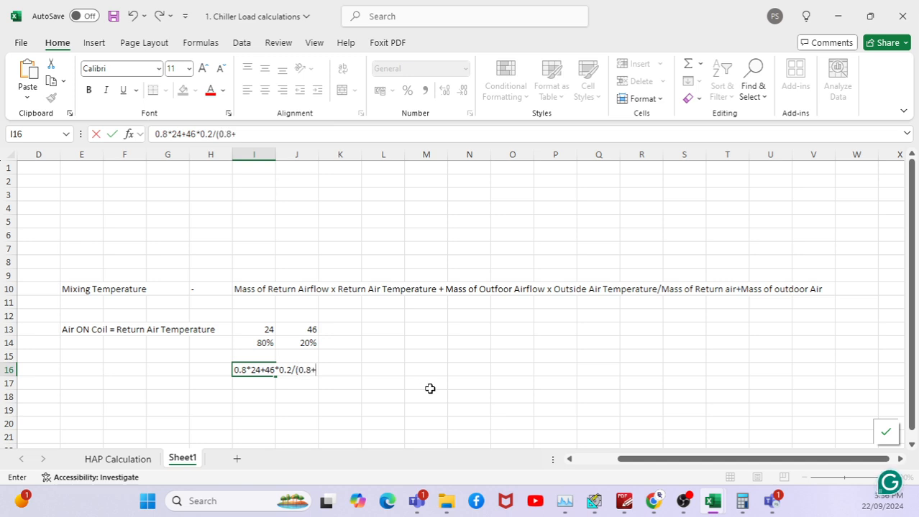
type(".2)")
key("Return")
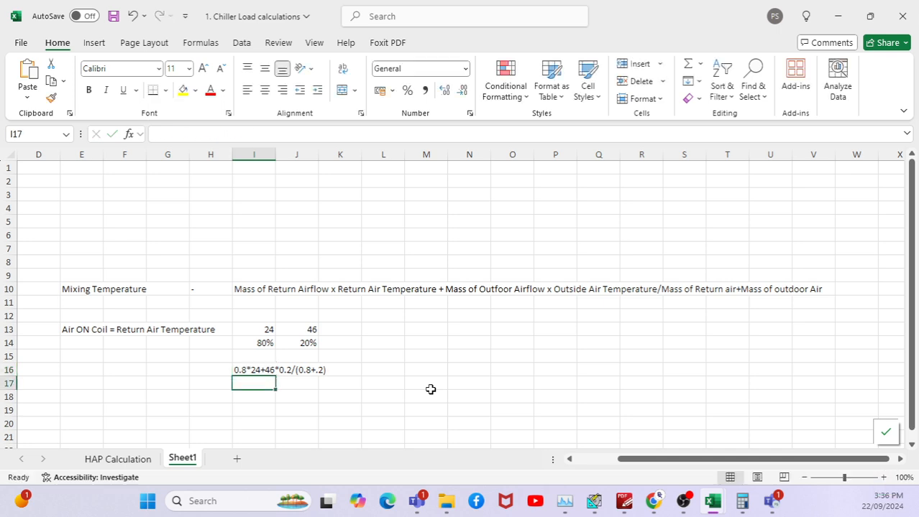
Turn the expression in cell I16 into a calculating formula by adding an equals sign in front of it
left_click(233, 369)
left_click(153, 133)
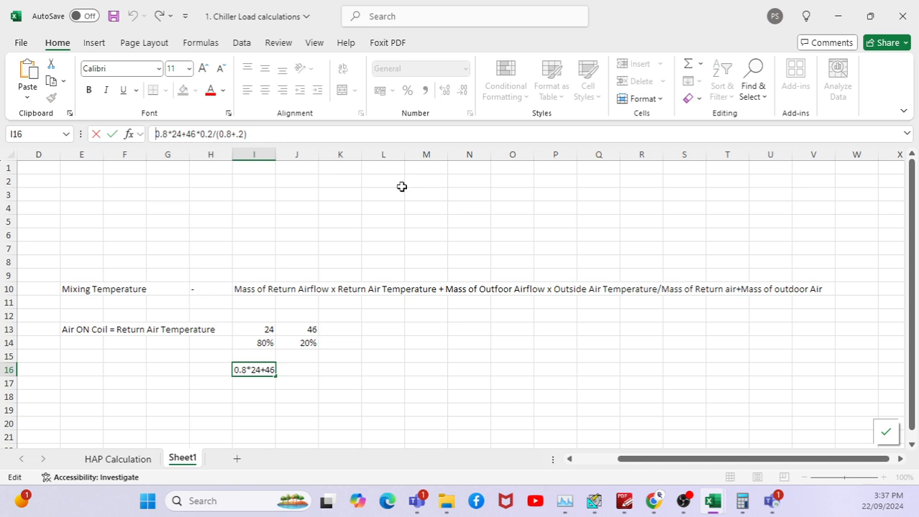
type("=")
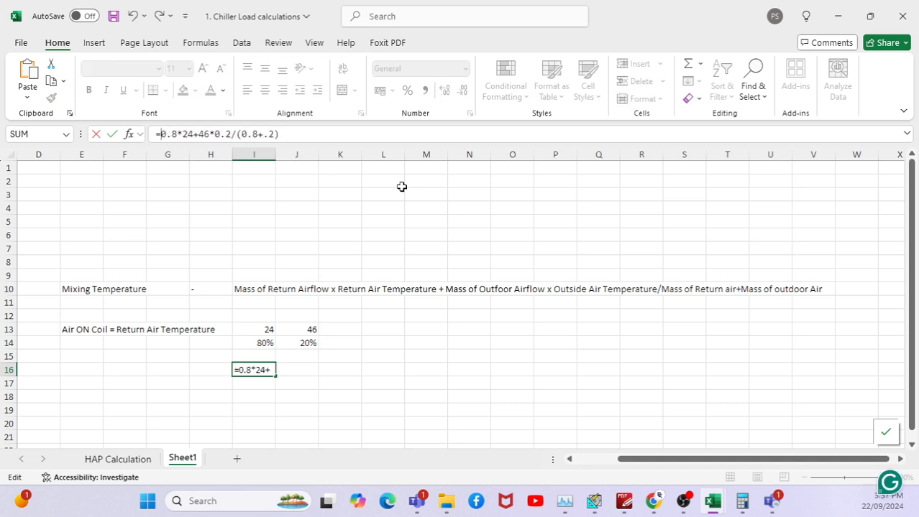
key("Return")
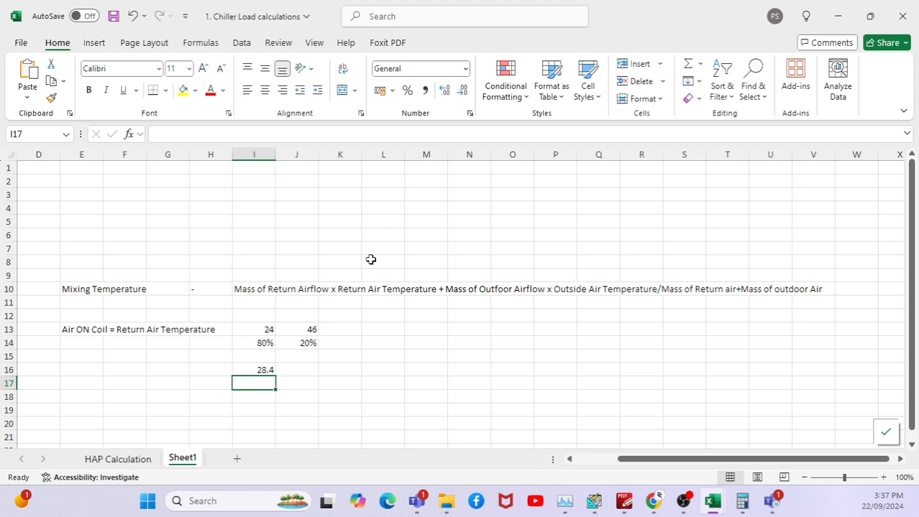
Compare the calculated mixing temperature in I16 with the return and outside air temperatures in row 13 and the Air ON Coil note
left_click(261, 370)
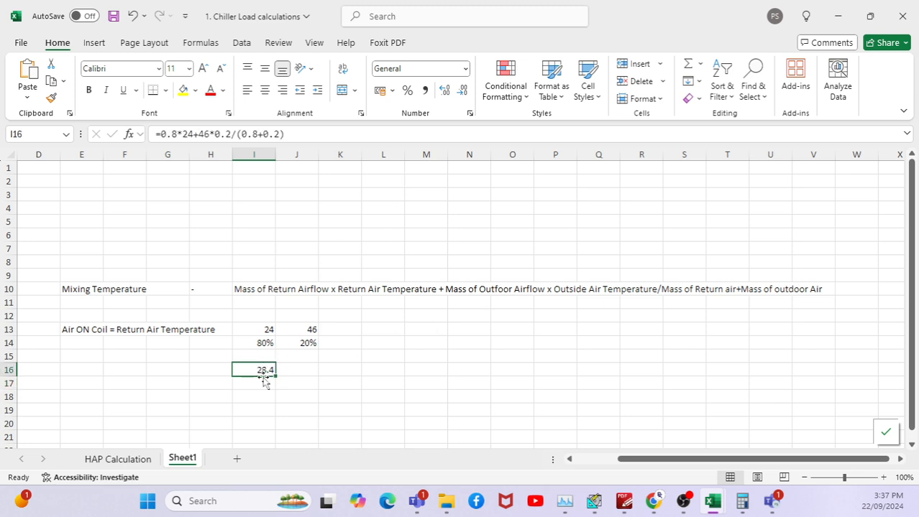
left_click(263, 332)
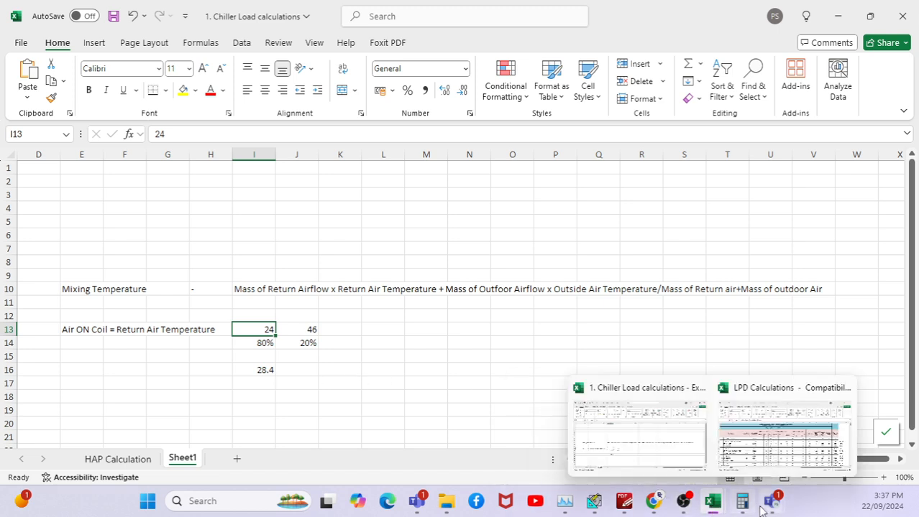
mouse_move(760, 510)
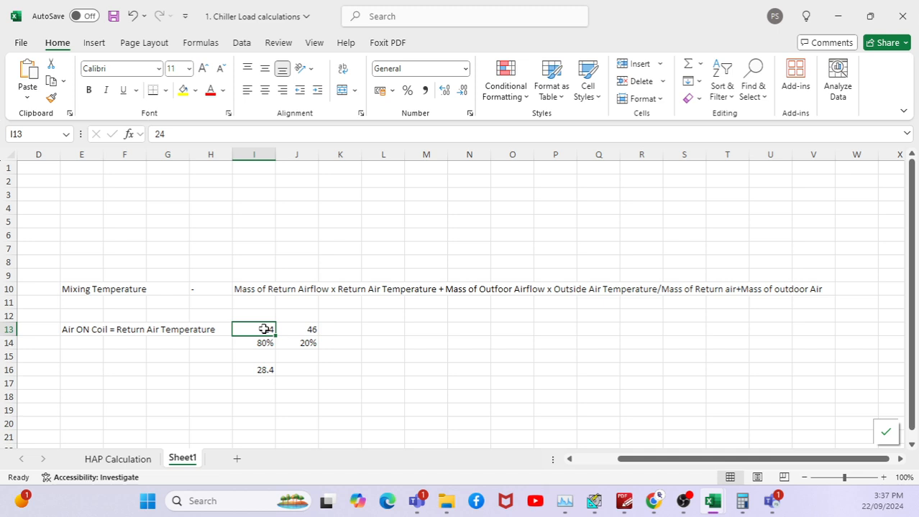
left_click(91, 333)
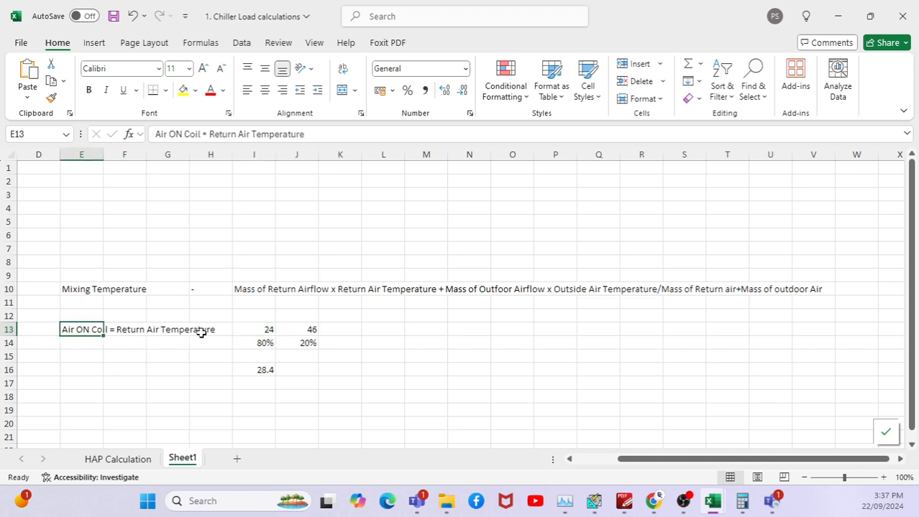
left_click(261, 371)
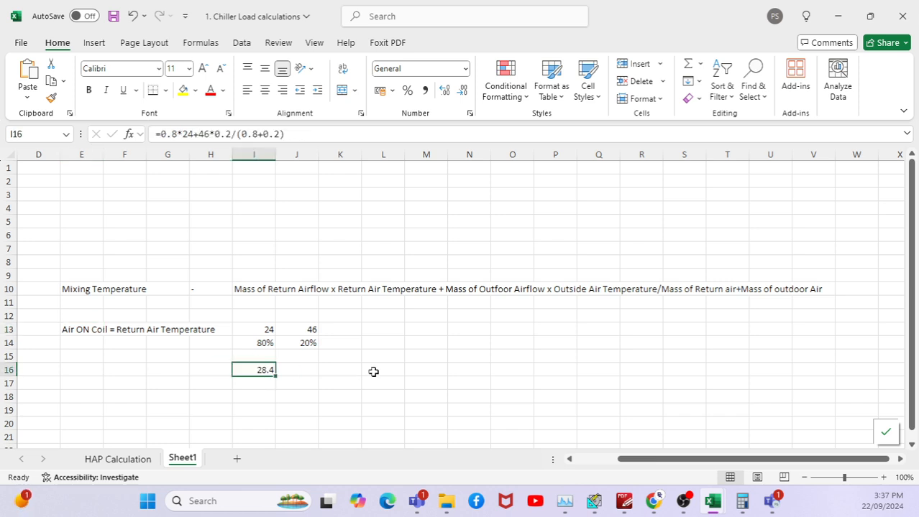
left_click(80, 290)
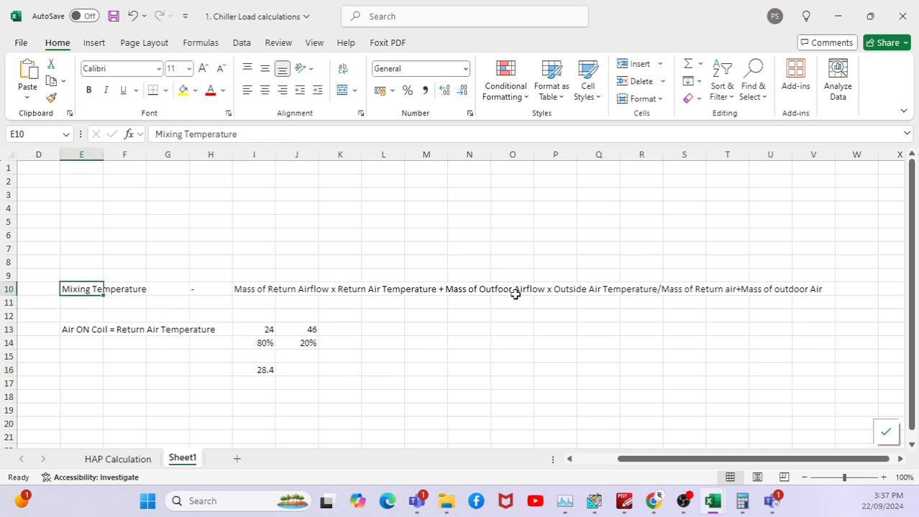
left_click(314, 332)
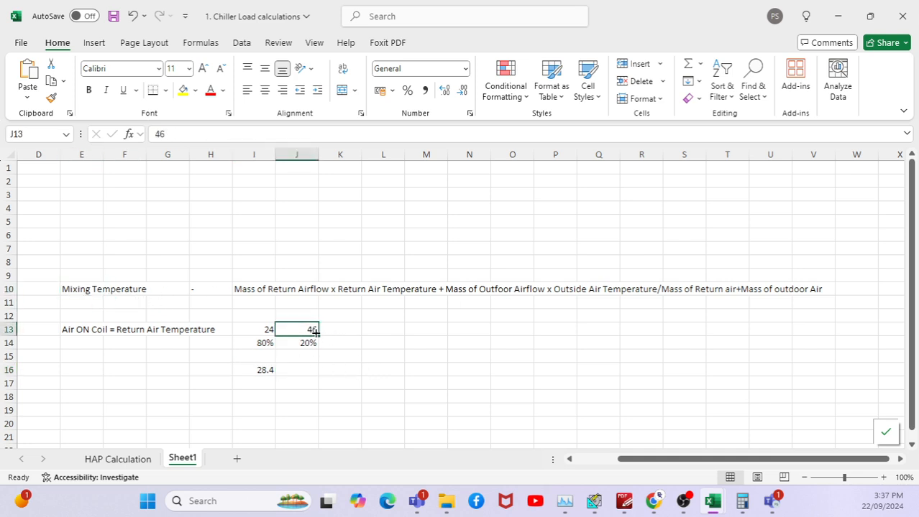
left_click(266, 372)
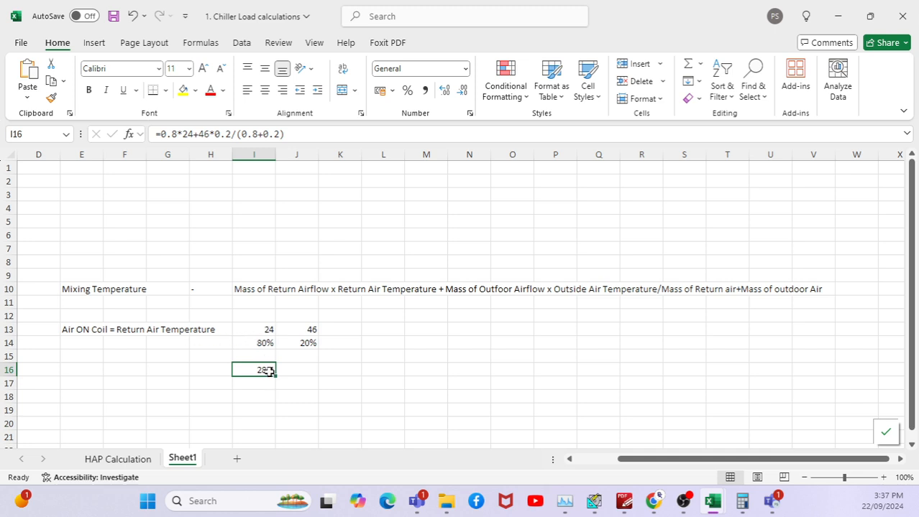
left_click(271, 329)
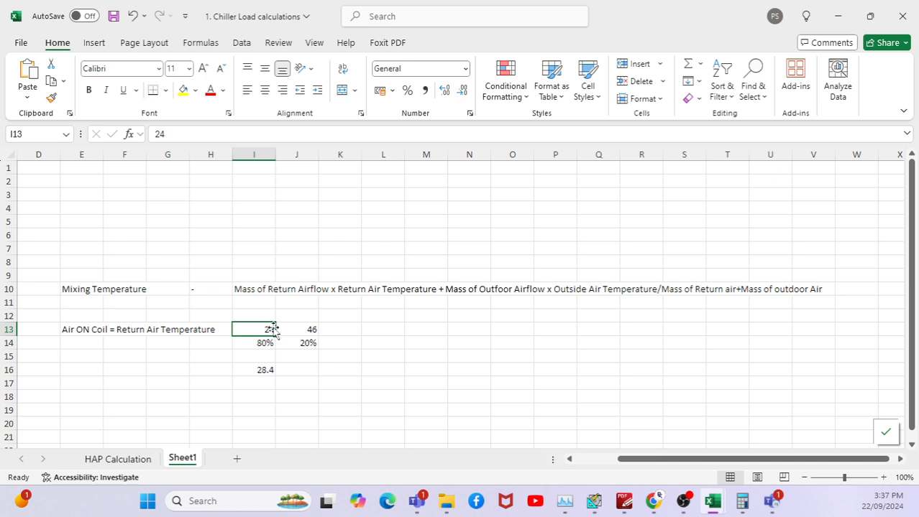
left_click(263, 371)
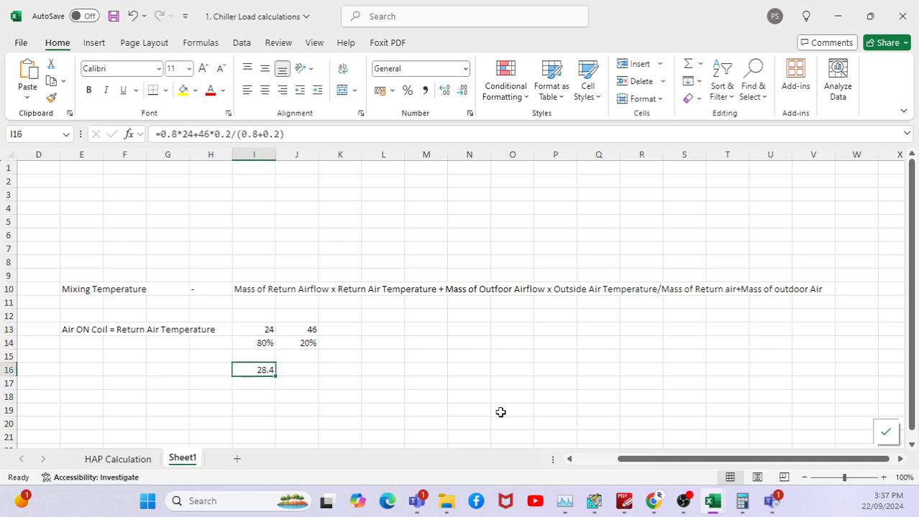
Switch to HAP and review the studio's internal loads: overhead lighting wattage, electrical equipment wattage and occupancy
left_click(593, 501)
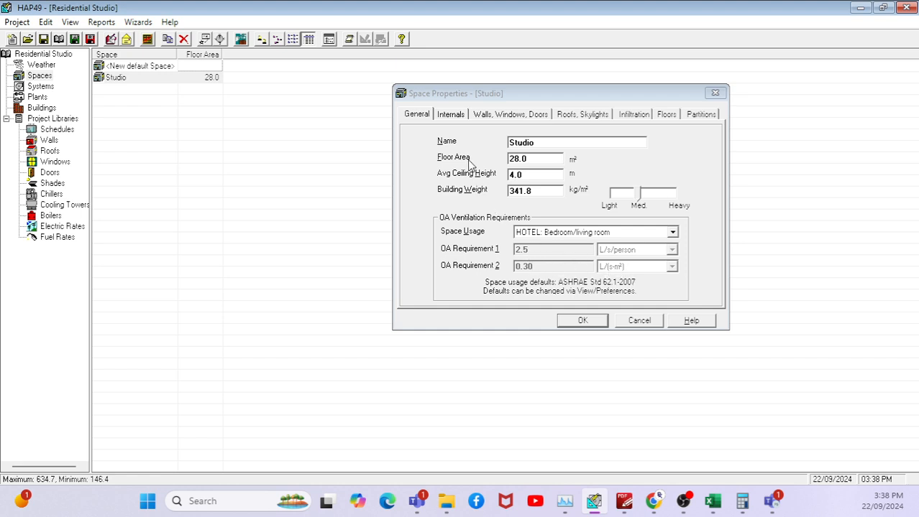
left_click(451, 115)
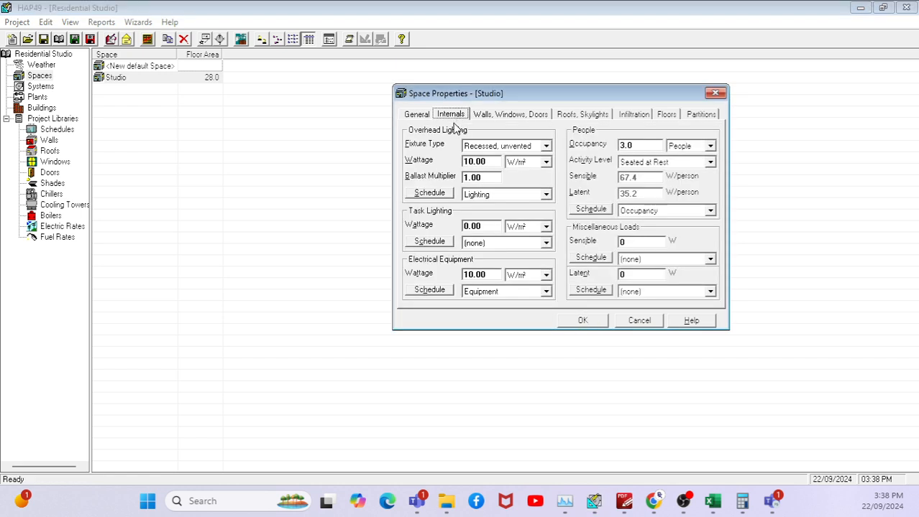
left_click(492, 166)
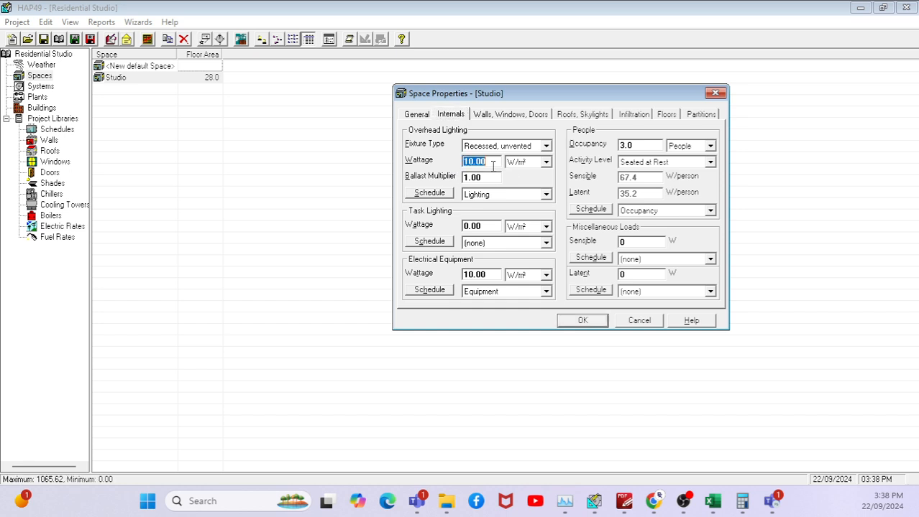
left_click(502, 274)
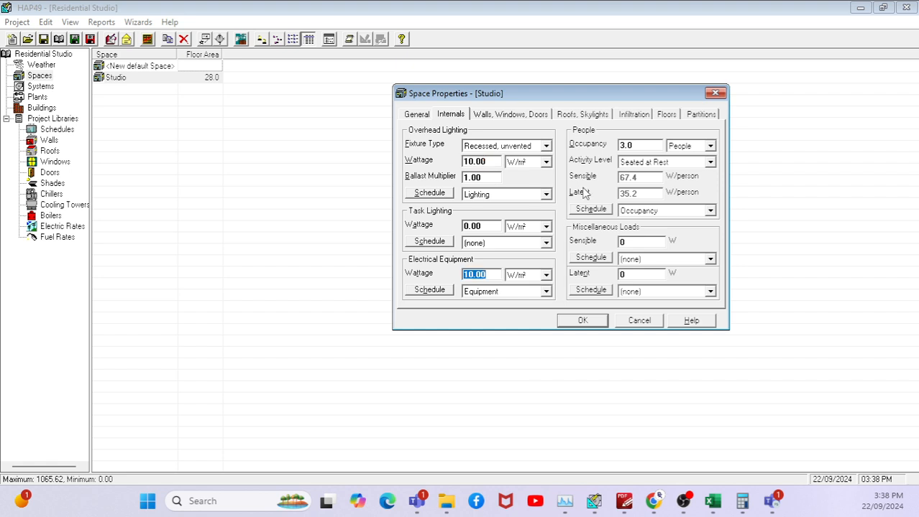
left_click(634, 145)
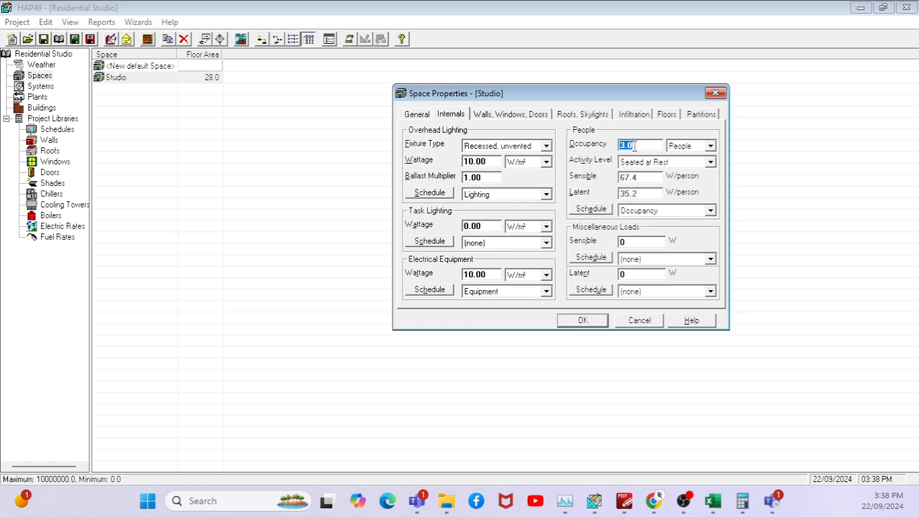
In the PDF floor plan, straighten the slanted orientation line so it runs vertically between the N and S labels
left_click(513, 118)
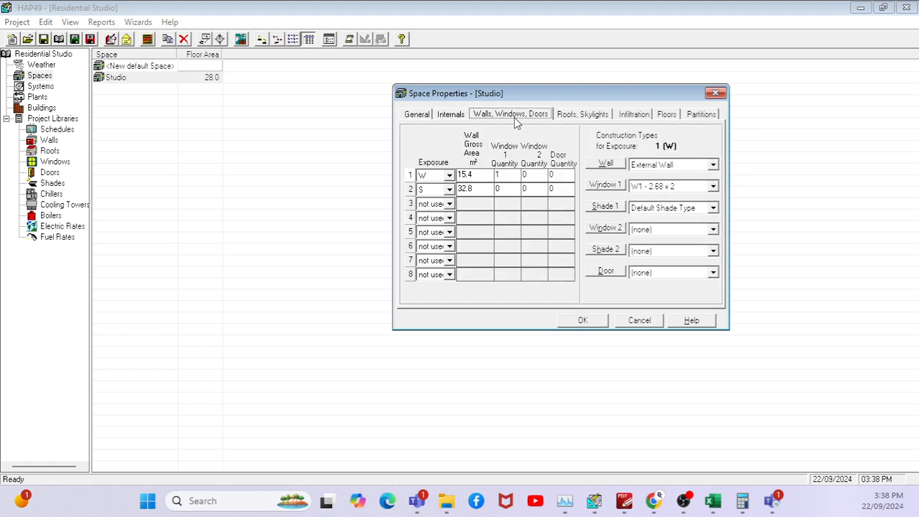
left_click(623, 506)
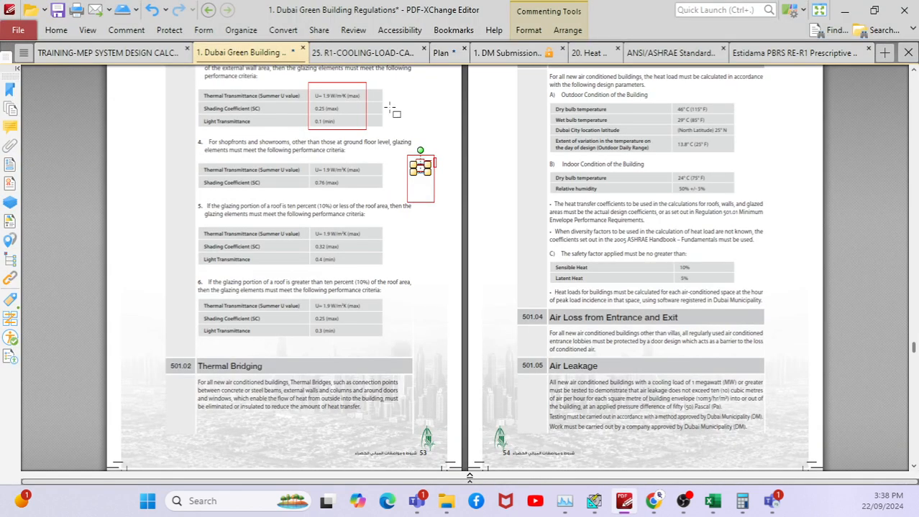
left_click(441, 53)
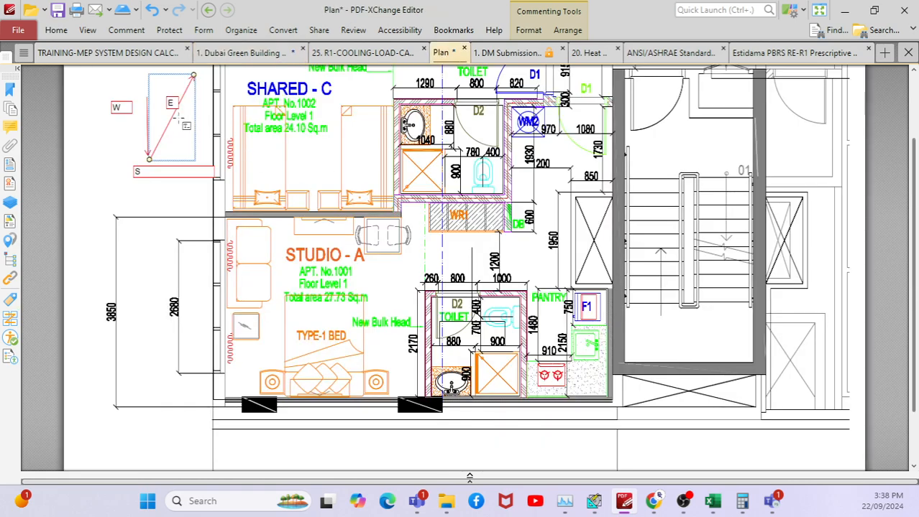
left_click_drag(158, 86, 149, 74)
scroll(167, 113, "up", 2)
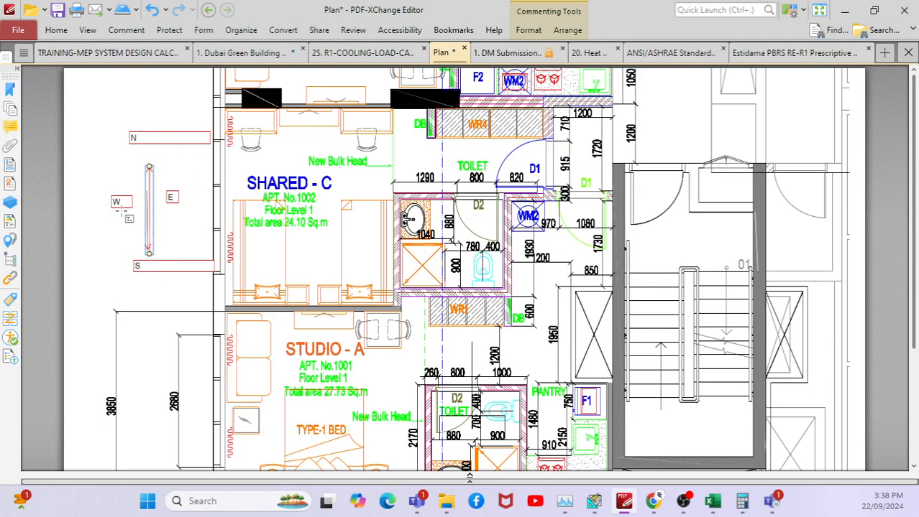
Examine Studio - A's exterior wall dimensions on the plan against the W exposure's gross wall area in HAP
scroll(366, 254, "down", 1)
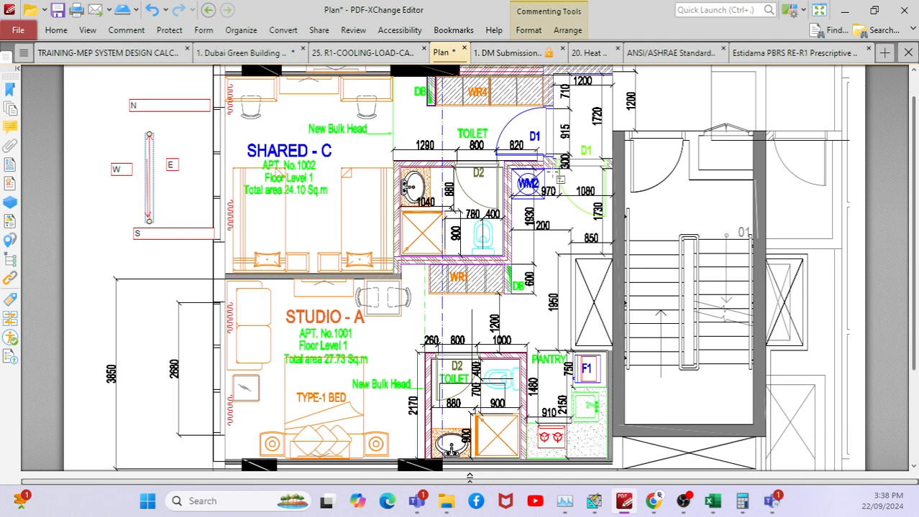
scroll(210, 288, "down", 1)
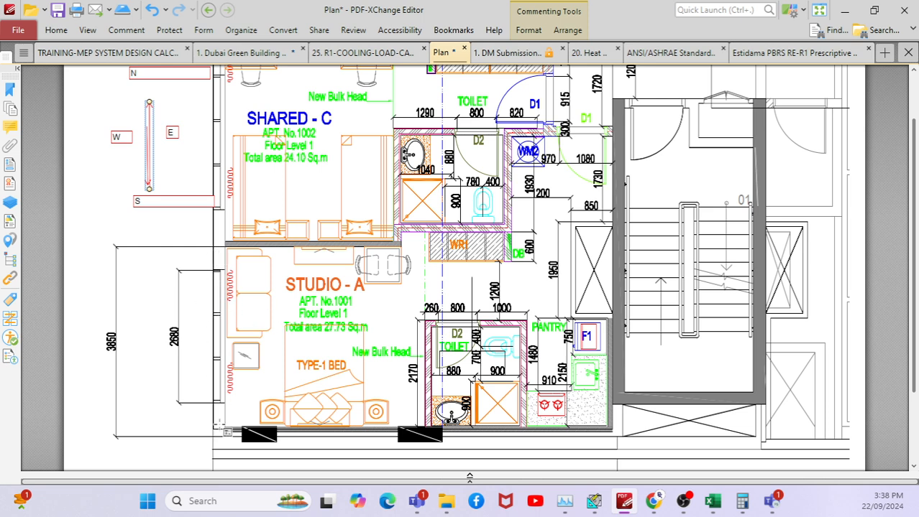
scroll(210, 286, "down", 2)
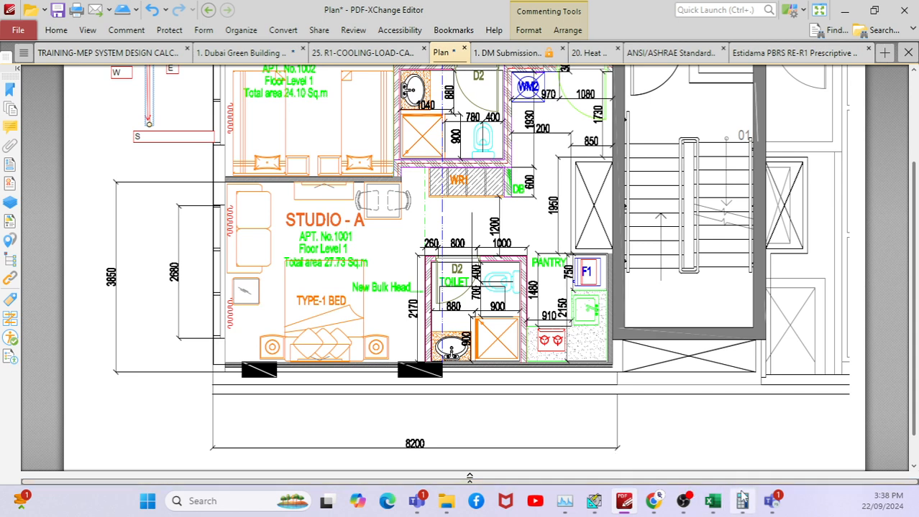
mouse_move(594, 501)
left_click(540, 426)
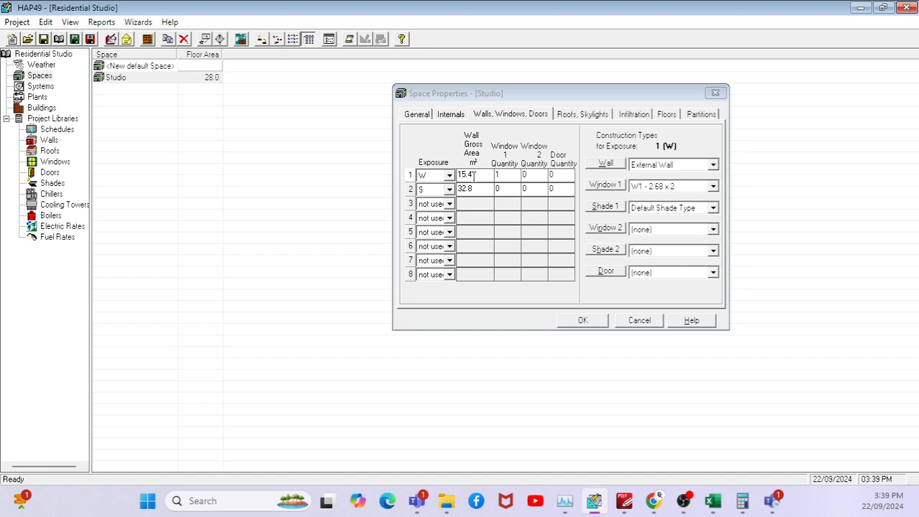
left_click(473, 176)
mouse_move(624, 500)
left_click(540, 426)
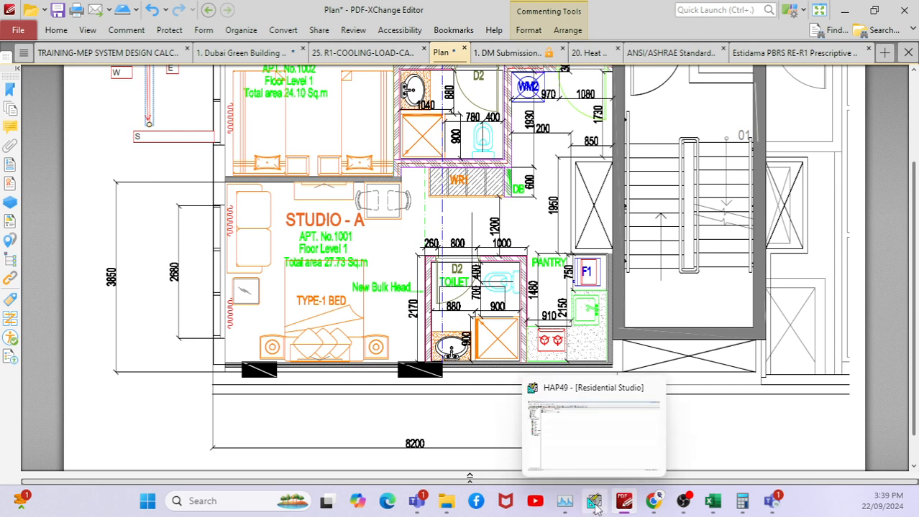
Return to HAP and review the gross wall areas and Window 1 quantities of the W and S exposures
left_click(594, 502)
left_click(483, 176)
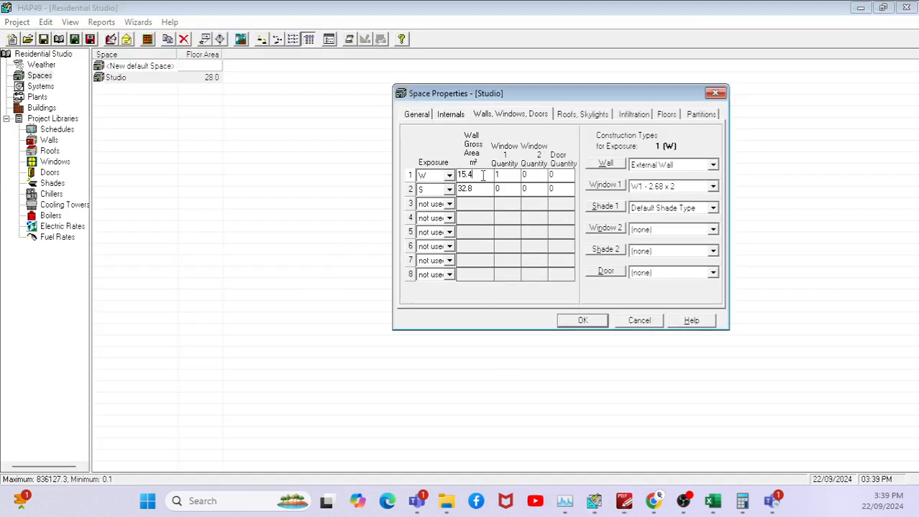
double_click(477, 191)
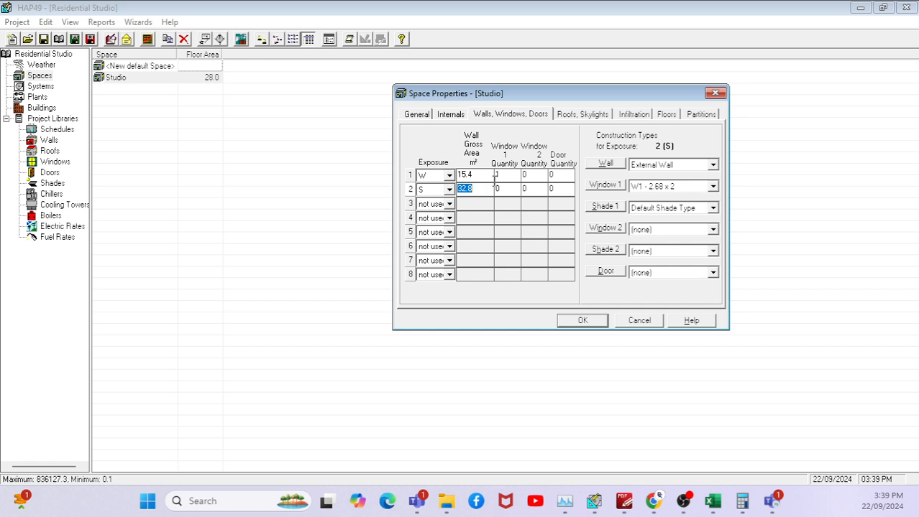
left_click(503, 175)
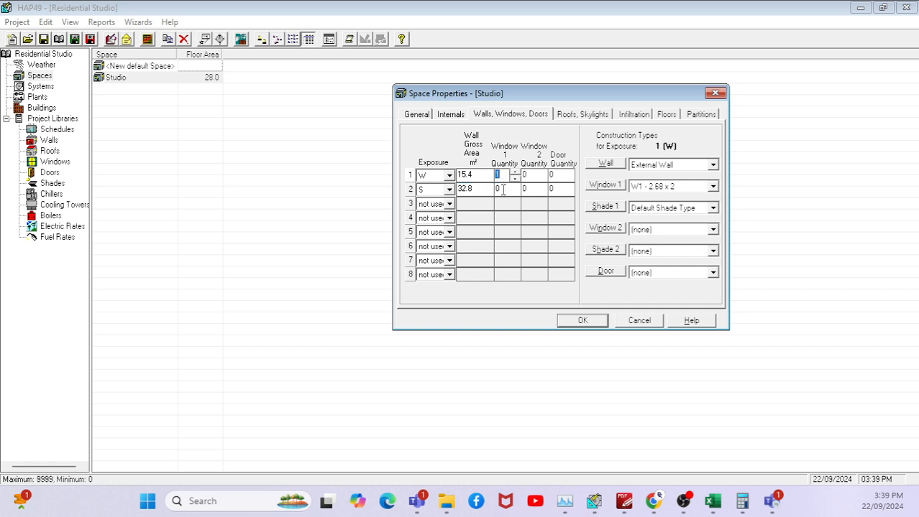
left_click(503, 190)
left_click(503, 176)
left_click(504, 190)
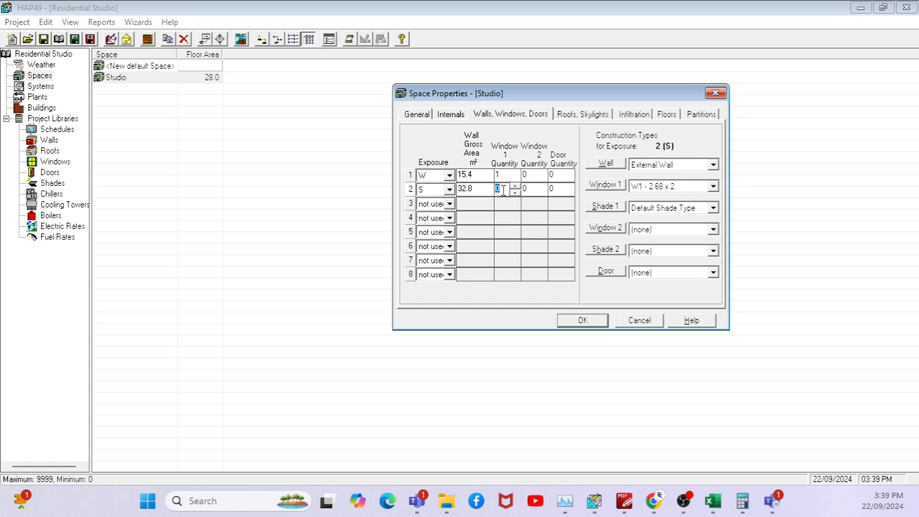
Inspect the External Wall assembly's layers and overall U-value from the studio's wall construction types
left_click(613, 167)
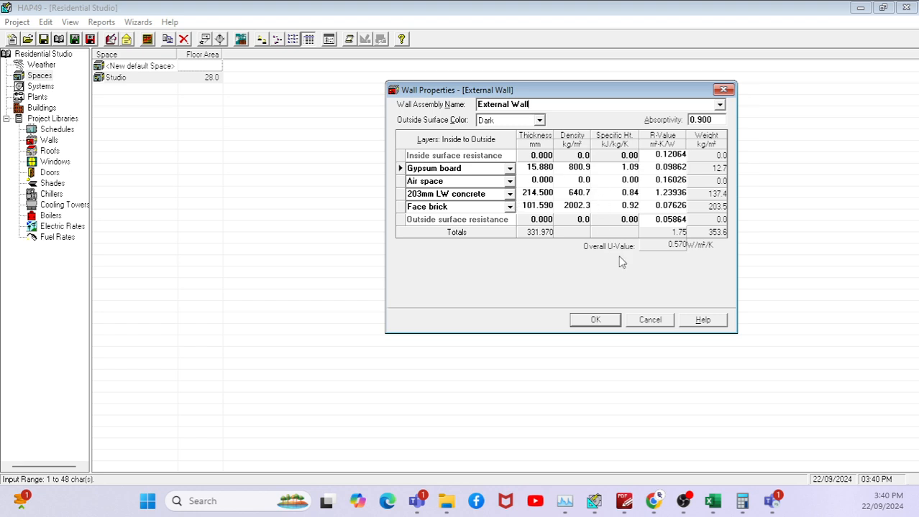
left_click(601, 320)
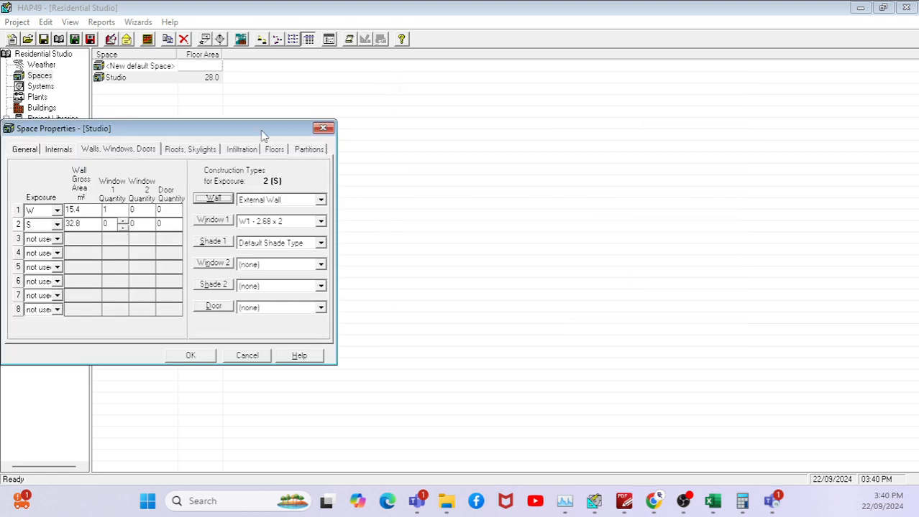
left_click_drag(262, 131, 624, 99)
Open the Window 1 construction's properties and compare its dimensions with the studio window on the PDF plan
left_click(575, 184)
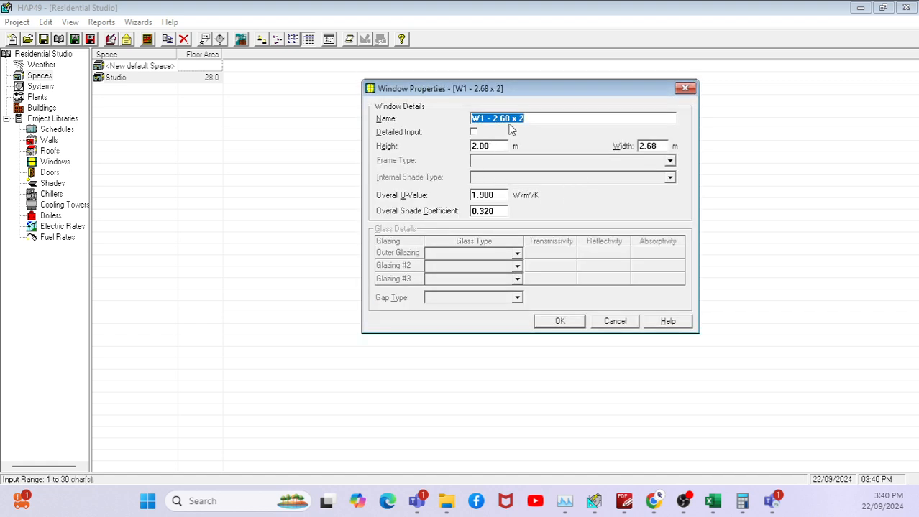
left_click(623, 501)
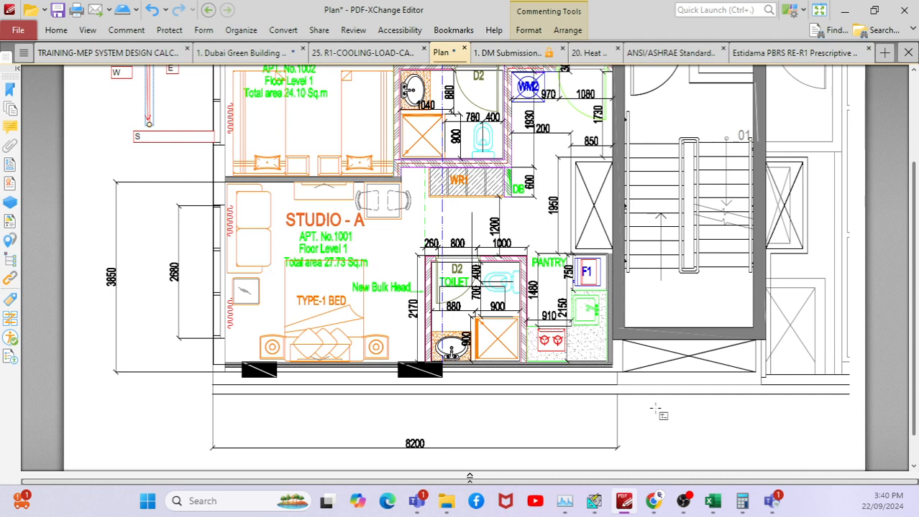
mouse_move(594, 501)
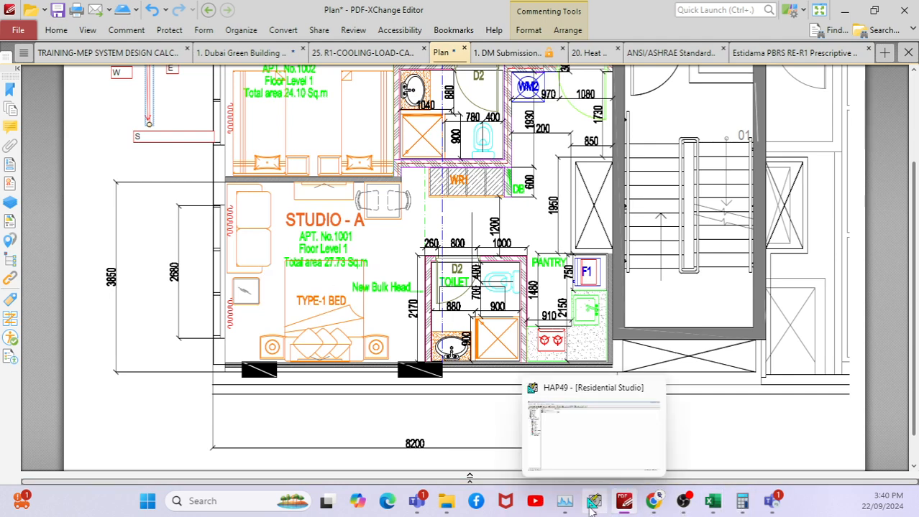
left_click(601, 448)
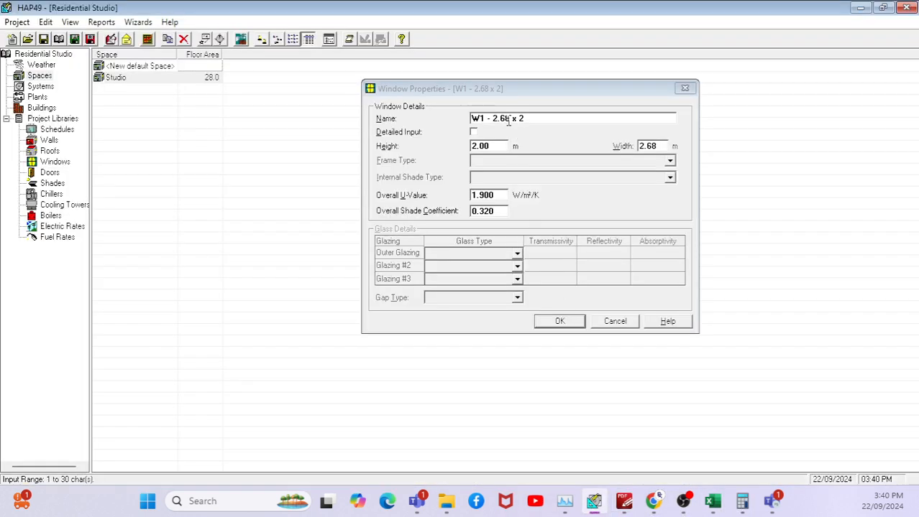
Review the window's name, height, width, overall U-value and shade coefficient, and accept its properties
left_click_drag(527, 119, 465, 128)
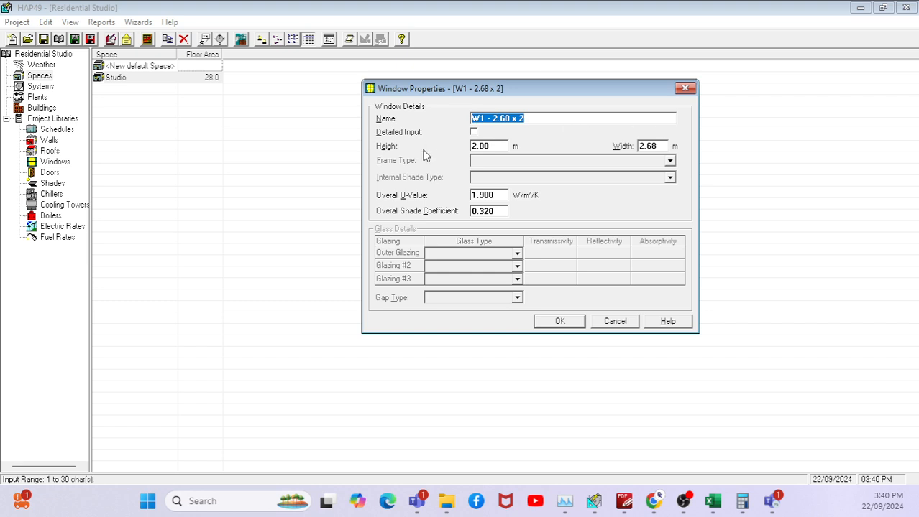
left_click(505, 146)
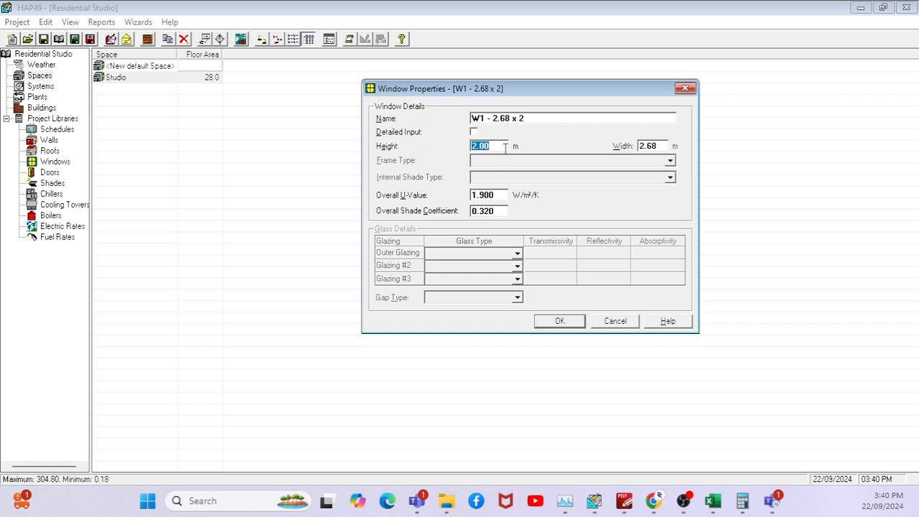
left_click(664, 146)
left_click(499, 196)
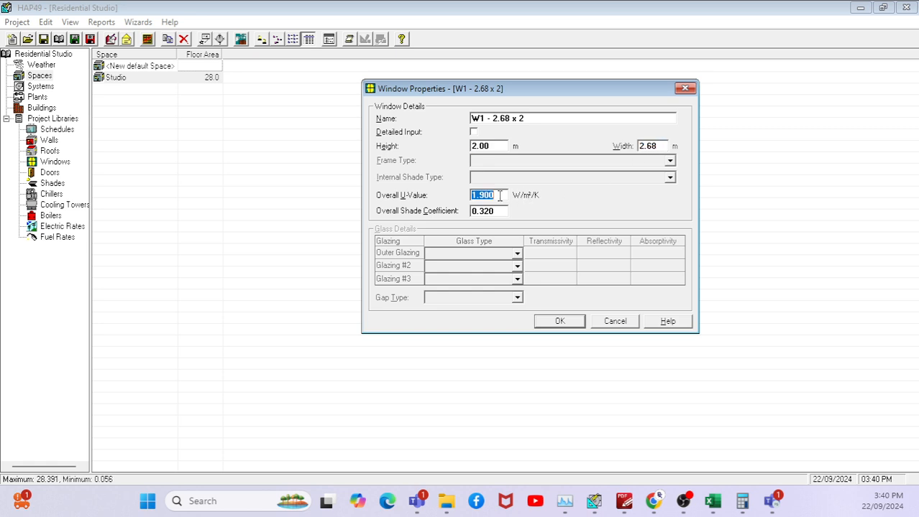
left_click(501, 211)
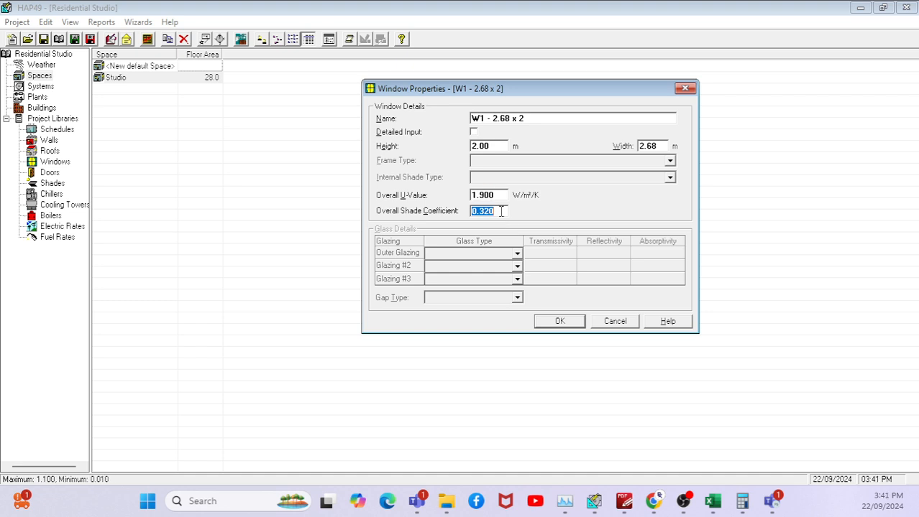
left_click(559, 321)
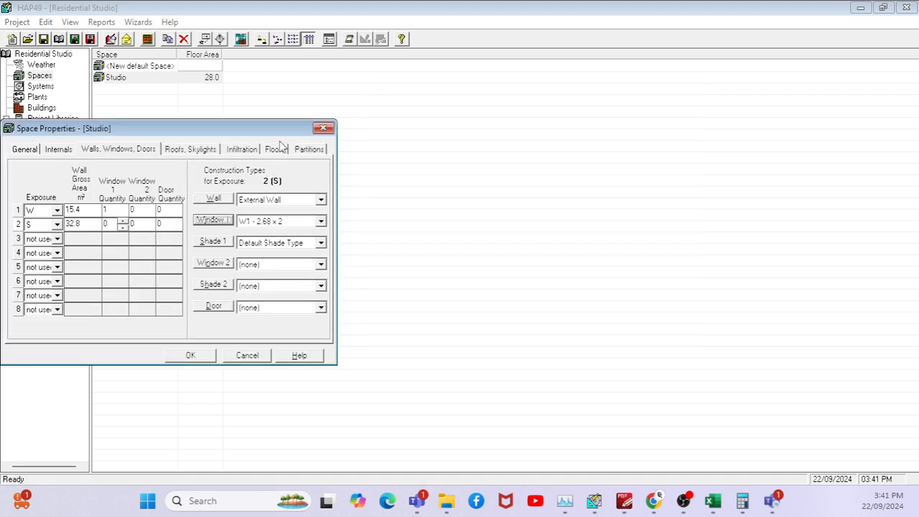
left_click_drag(280, 130, 681, 110)
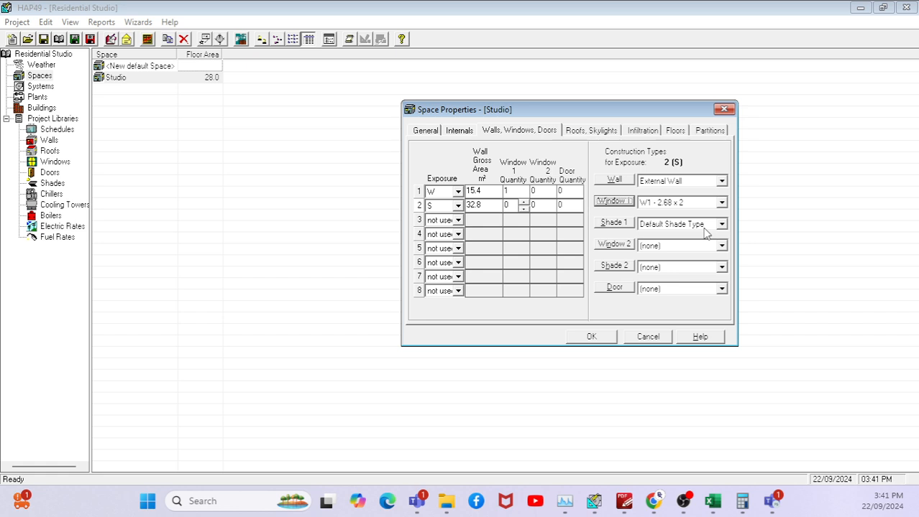
Check the studio's roof gross area for the H exposure against its floor area
left_click(588, 134)
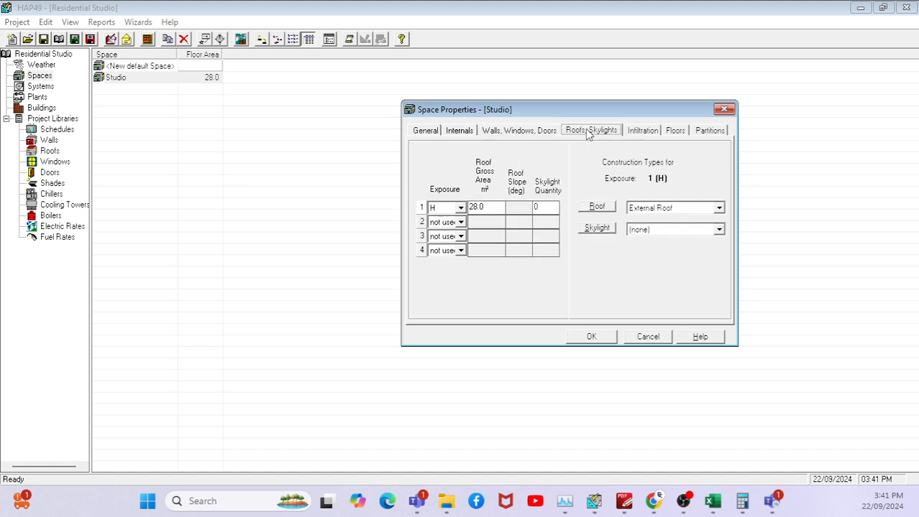
left_click(489, 209)
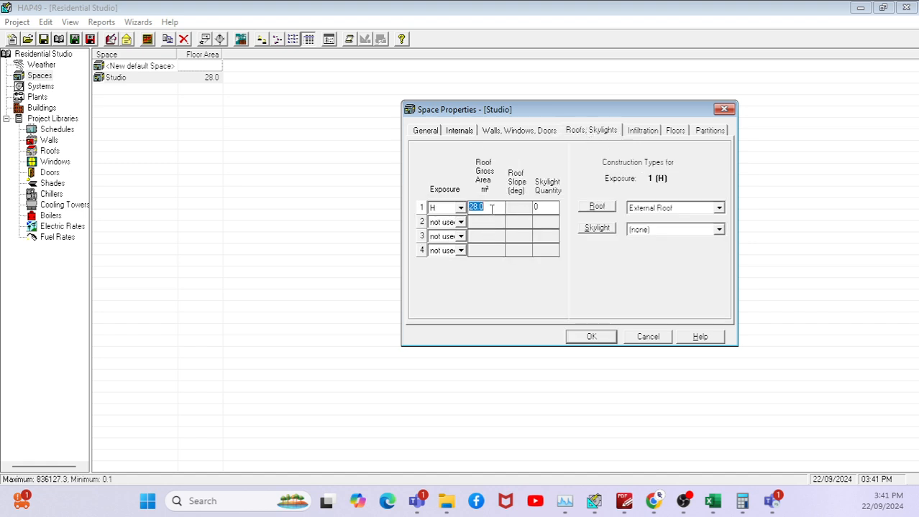
left_click(425, 130)
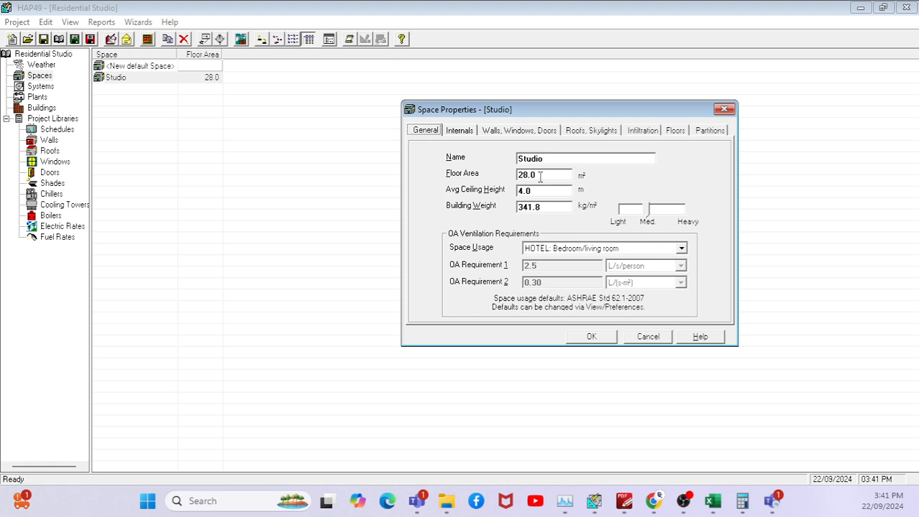
left_click(575, 133)
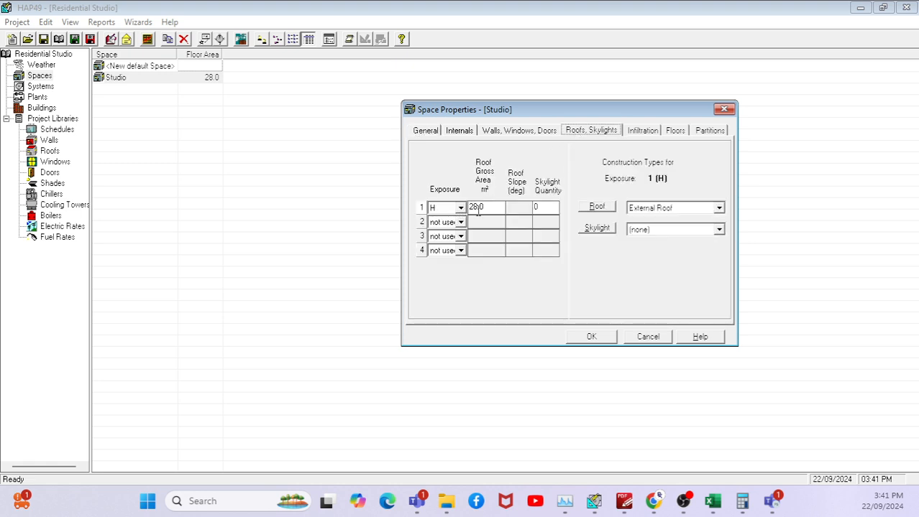
Inspect the External Roof assembly's layers and overall U-value, and accept its properties
left_click(601, 207)
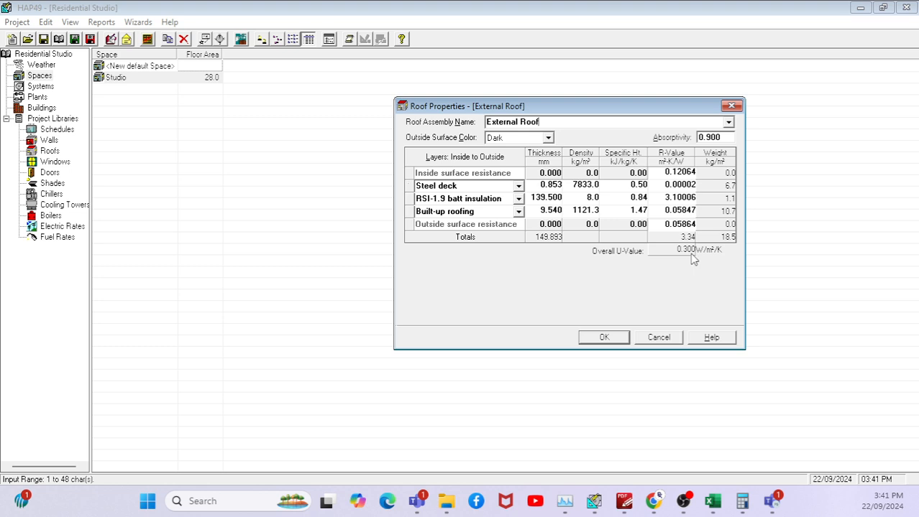
left_click(604, 337)
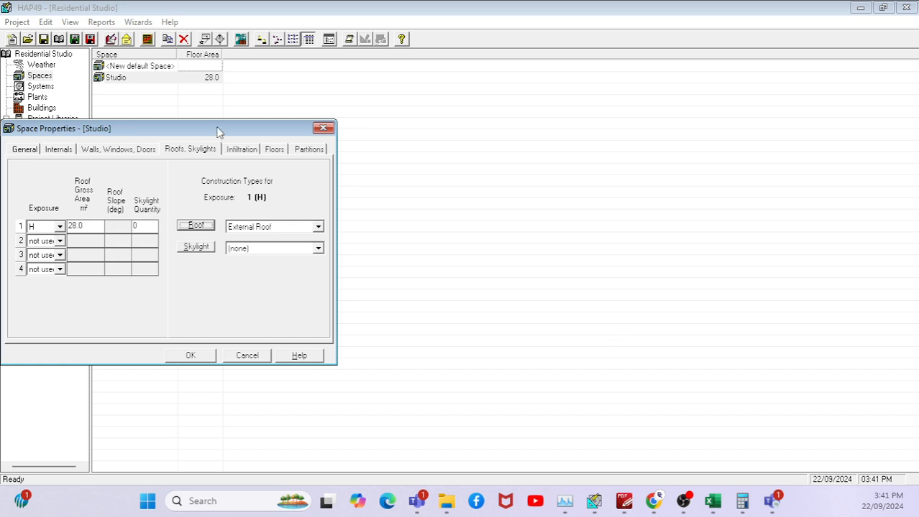
left_click_drag(217, 129, 596, 131)
Review the studio's design cooling infiltration rate and compare it with the ACH method table in the cooling load calculations PDF
left_click(621, 150)
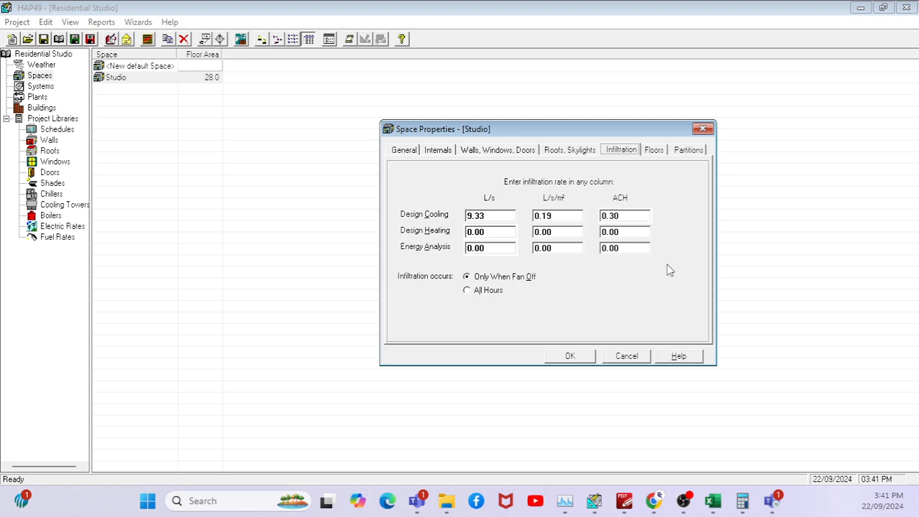
left_click(624, 501)
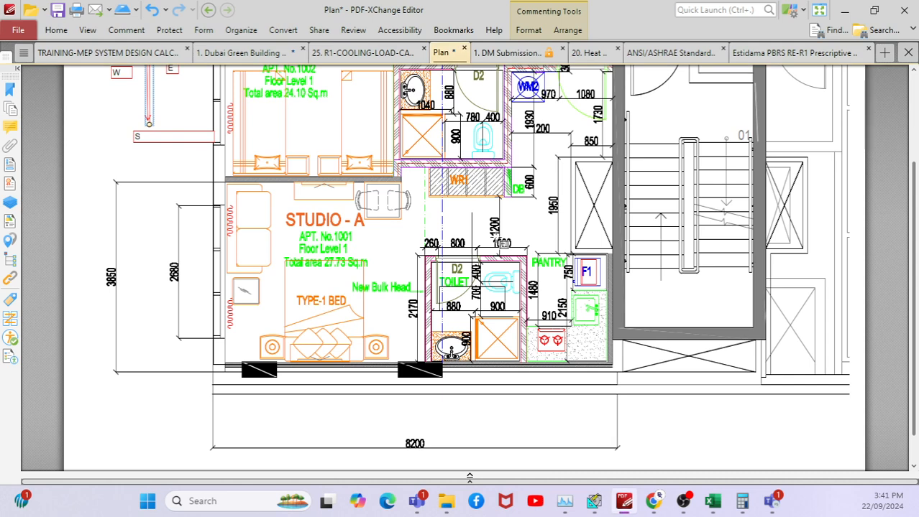
left_click(359, 53)
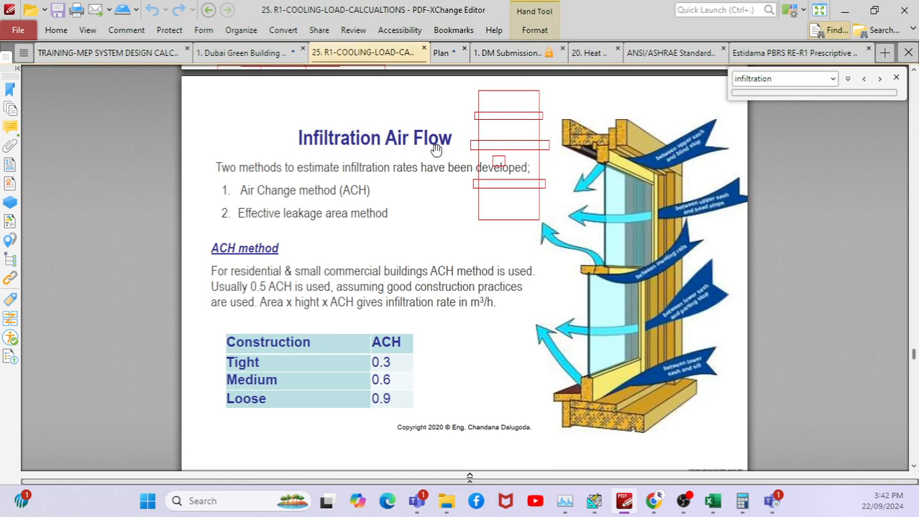
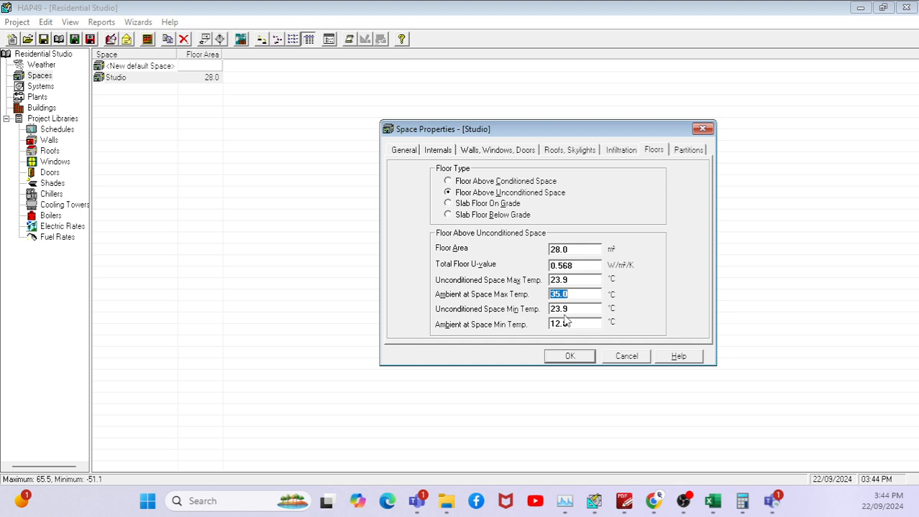
Review the unconditioned space and ambient maximum and minimum temperatures for the studio's floor above unconditioned space
left_click(581, 311)
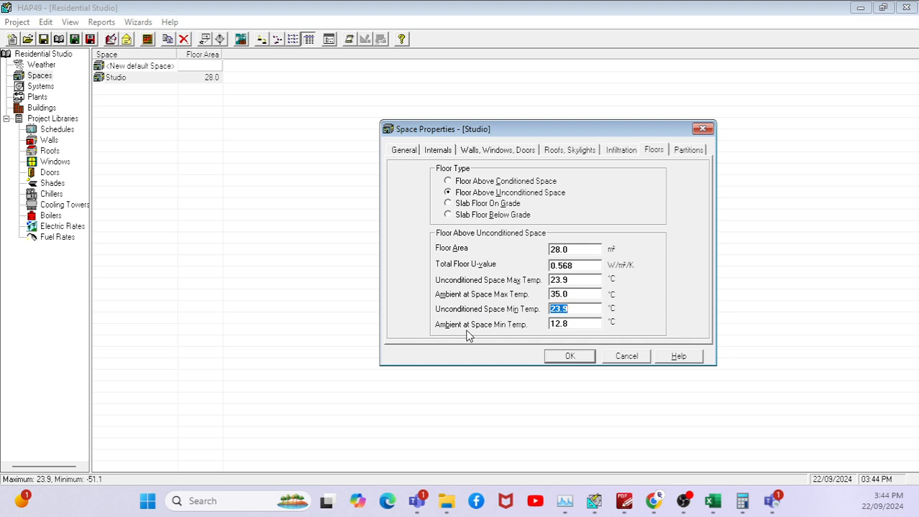
left_click(576, 324)
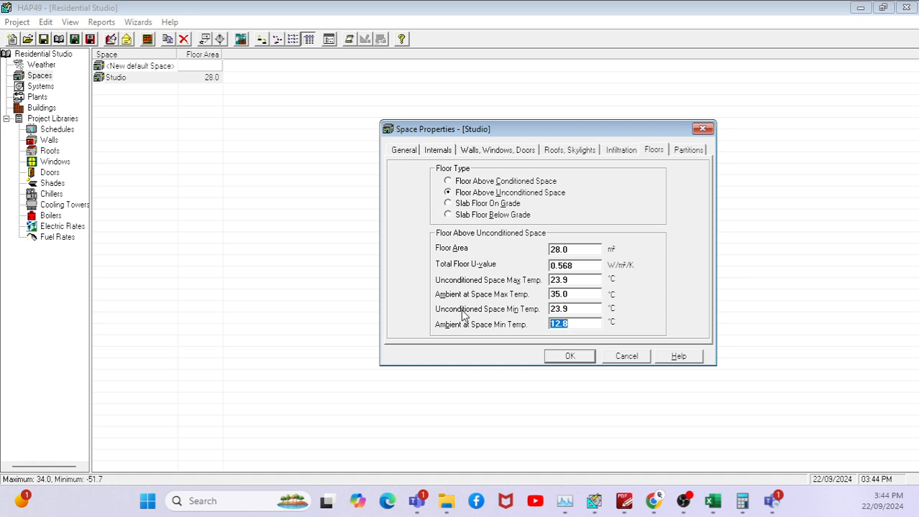
left_click(576, 295)
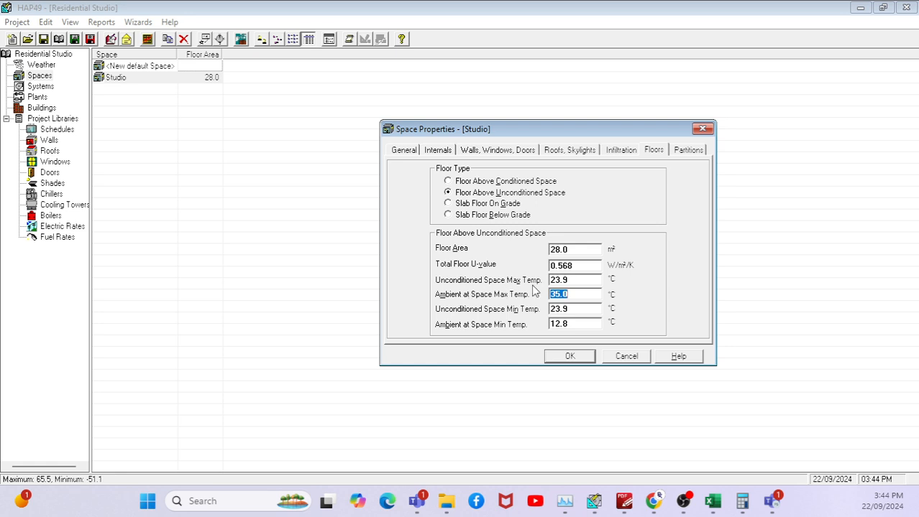
left_click(578, 280)
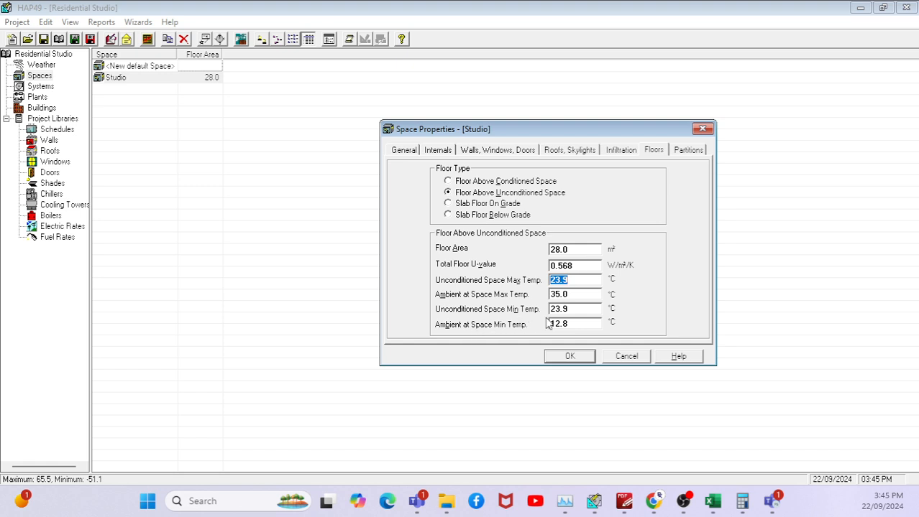
left_click(578, 309)
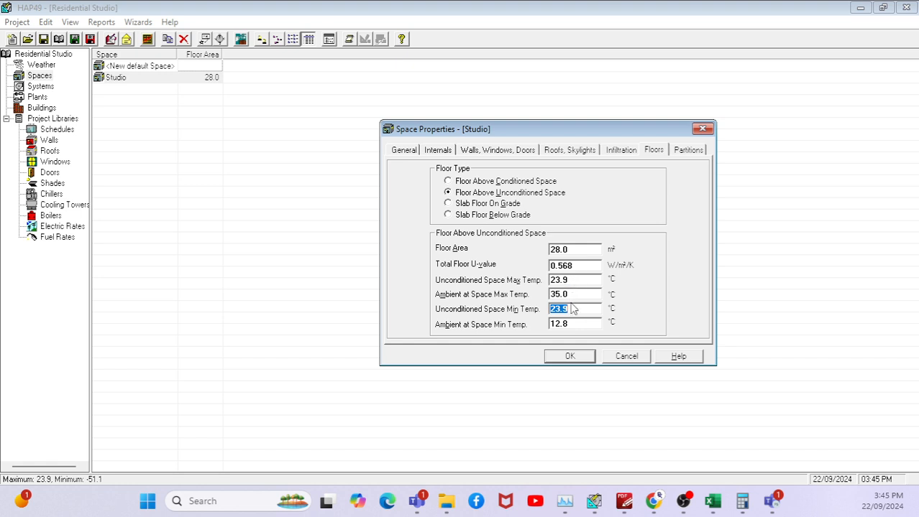
left_click(568, 326)
left_click(573, 294)
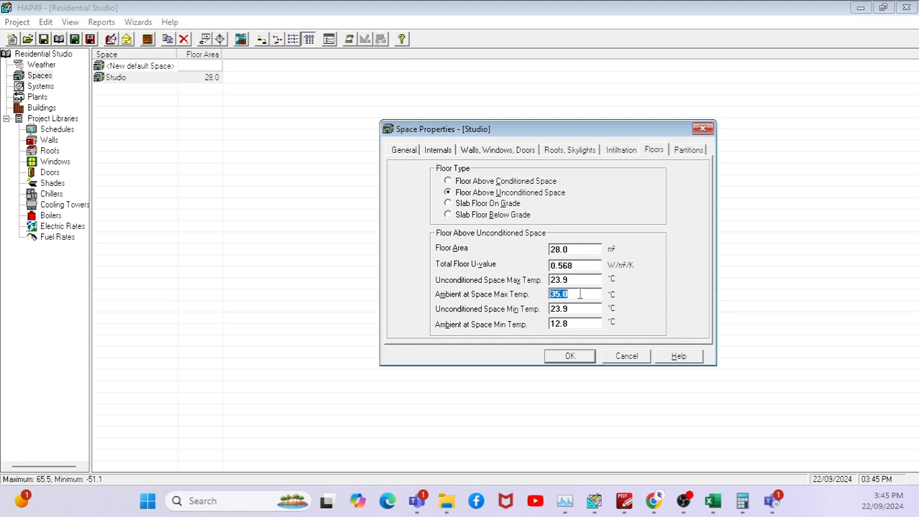
left_click(579, 295)
left_click_drag(573, 294, 541, 294)
left_click_drag(576, 324, 551, 324)
left_click(551, 324)
Examine the studio's partition inputs and the ceiling and wall options for Partition 1, keeping Wall Partition
left_click(681, 153)
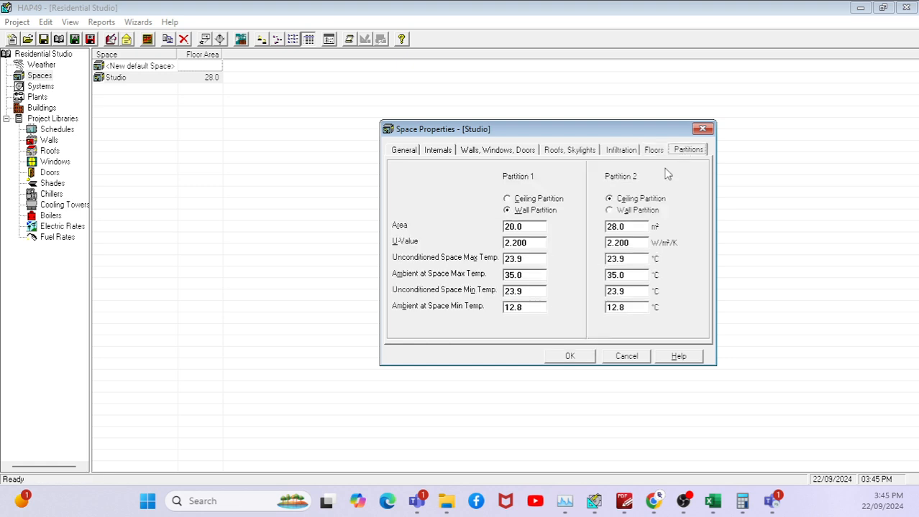
left_click(530, 200)
left_click(531, 211)
Switch to the cooling load PDF and draw a rectangle for an adjacent room beside the lower room box, resting on the ground slab
left_click(626, 503)
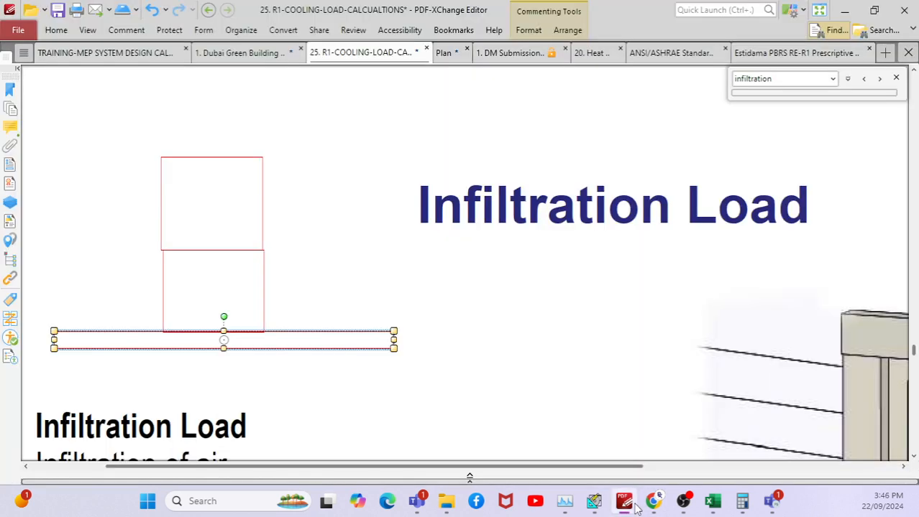
left_click(126, 29)
left_click(388, 90)
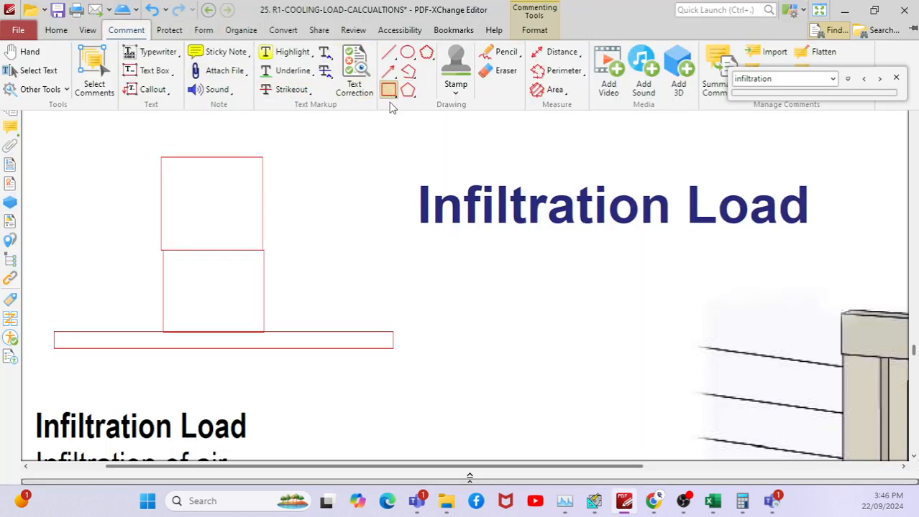
left_click(362, 252)
left_click_drag(372, 246, 264, 333)
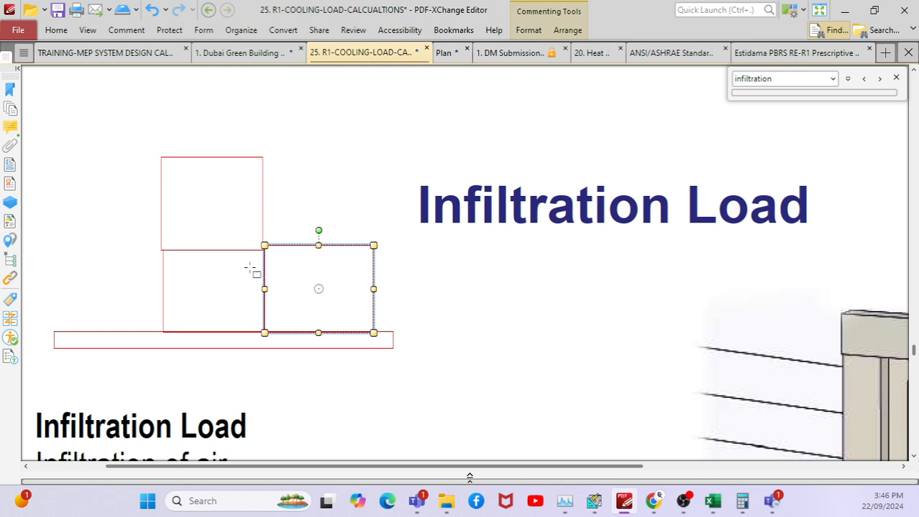
Return to HAP and review Partition 1's area, U-value, and unconditioned space and ambient temperatures
left_click(599, 505)
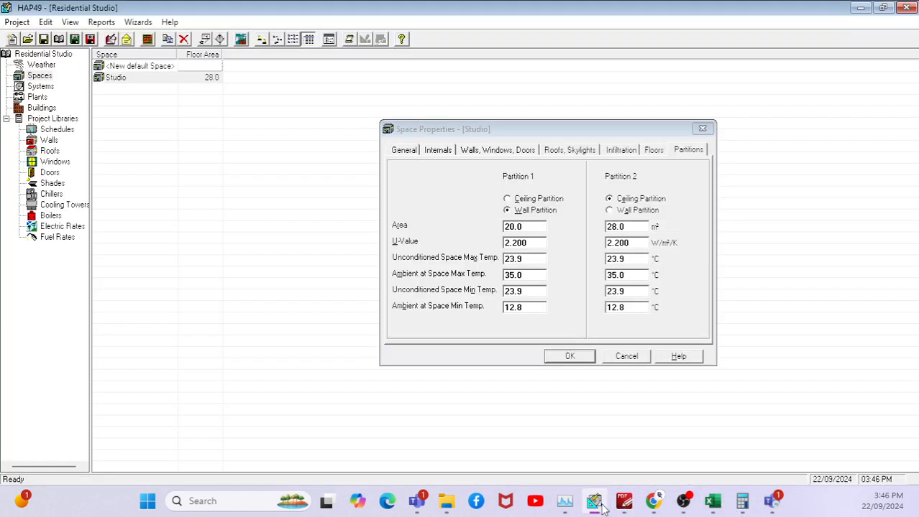
left_click(528, 229)
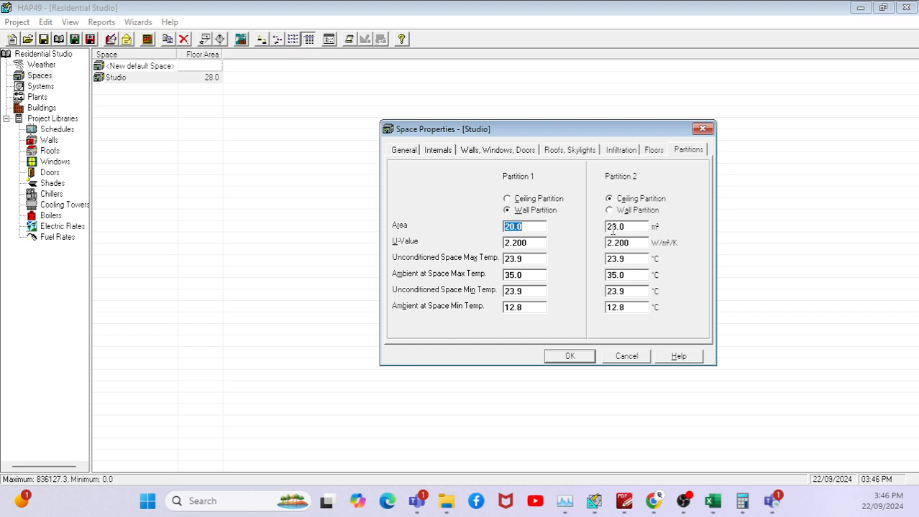
left_click(534, 242)
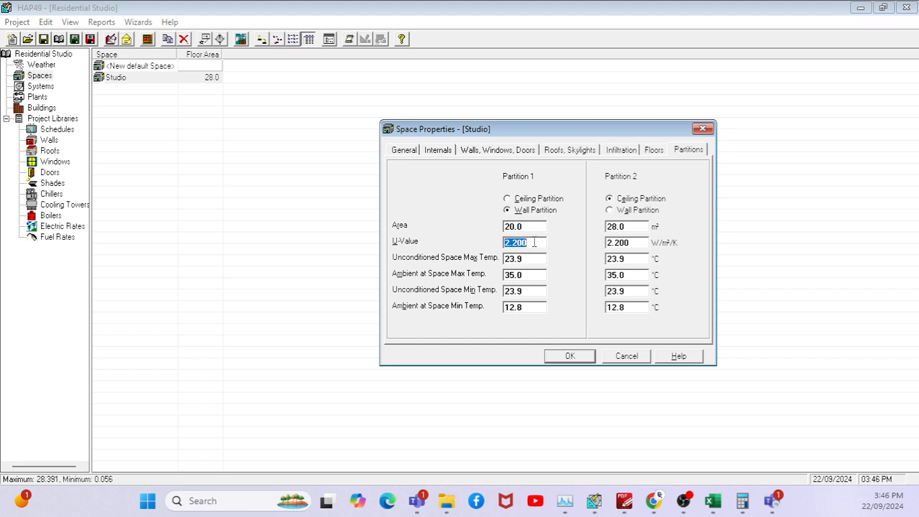
left_click(527, 261)
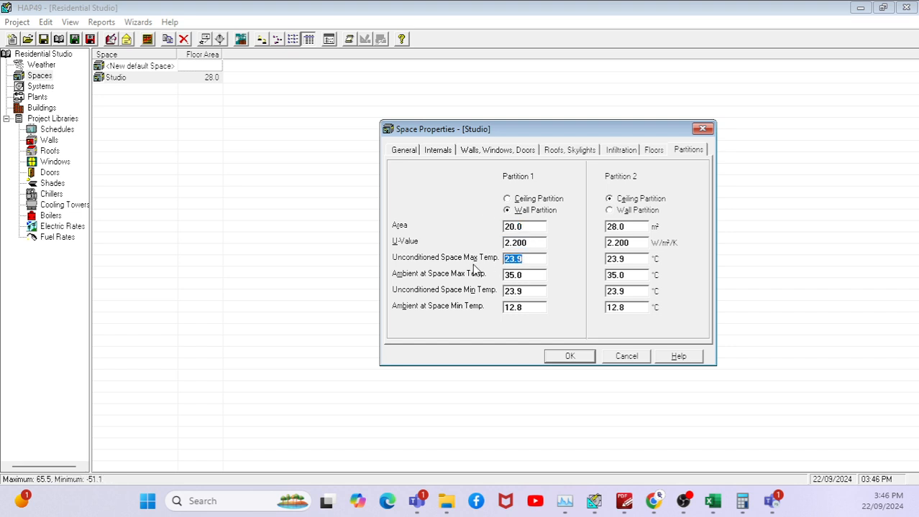
left_click(530, 273)
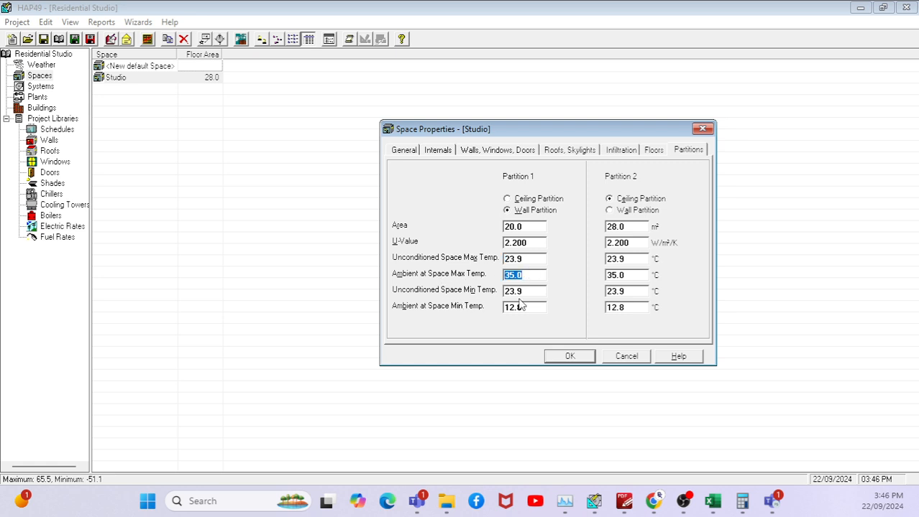
left_click(532, 290)
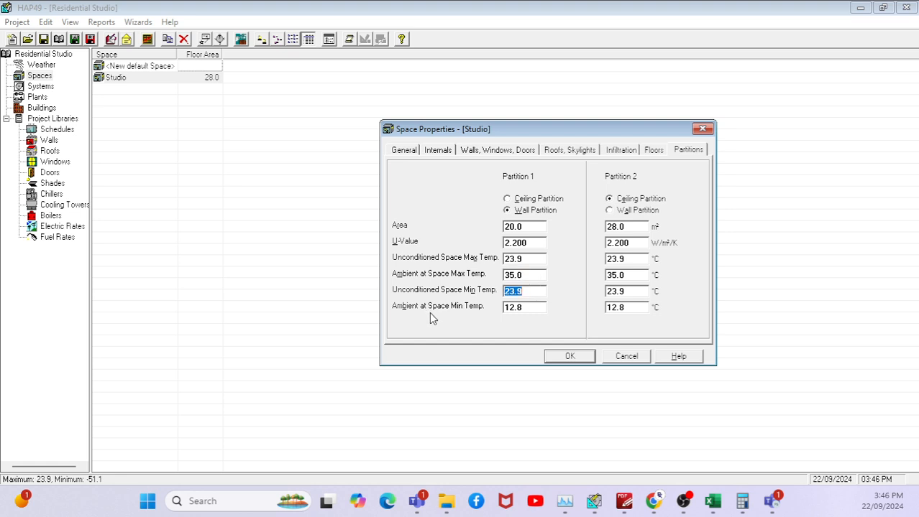
left_click(534, 309)
Try Ceiling Partition for Partition 1, consult the room sketch in the PDF, and restore Wall Partition in HAP
left_click(507, 199)
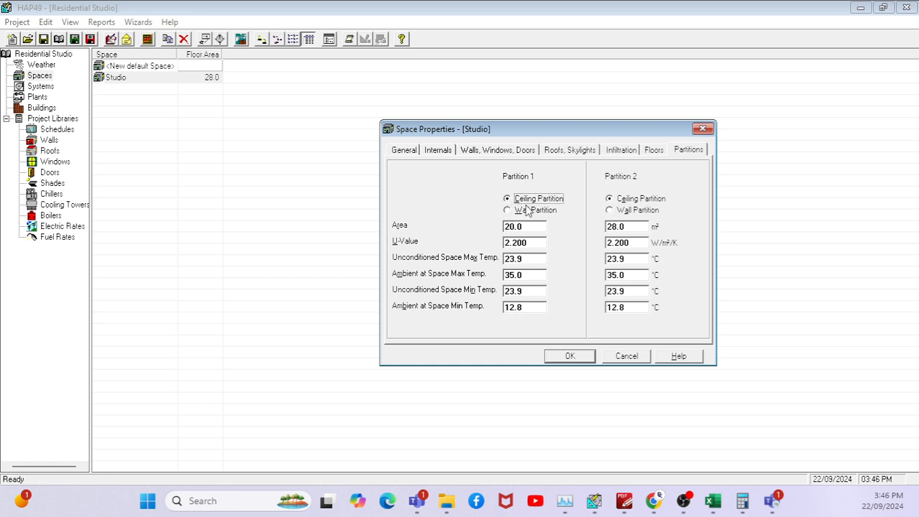
mouse_move(621, 503)
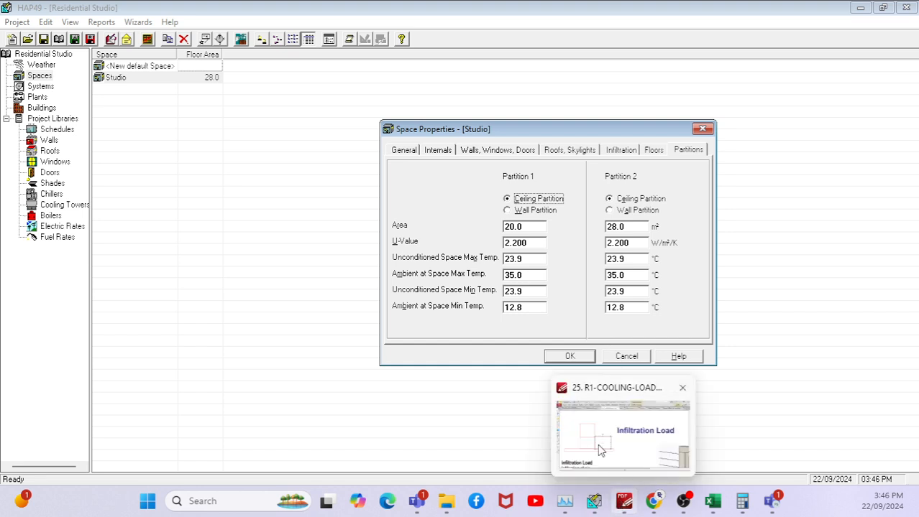
left_click(616, 476)
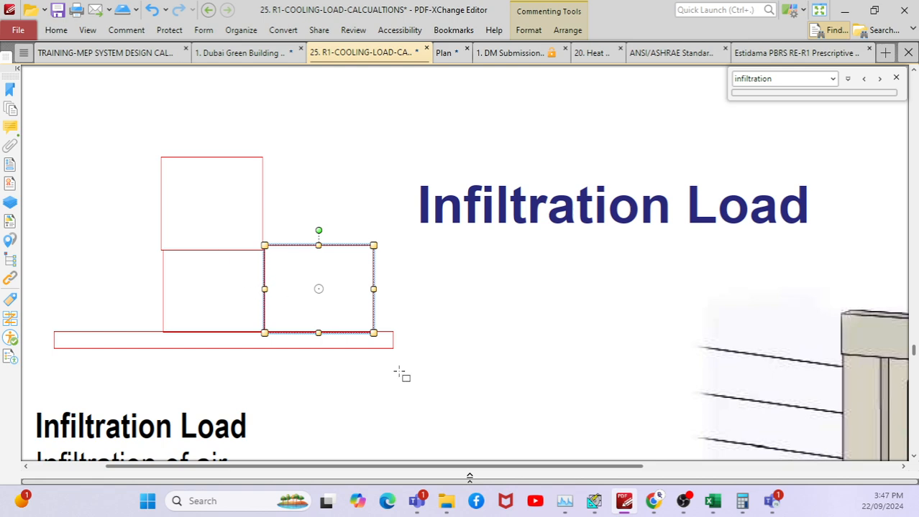
mouse_move(714, 503)
left_click(596, 501)
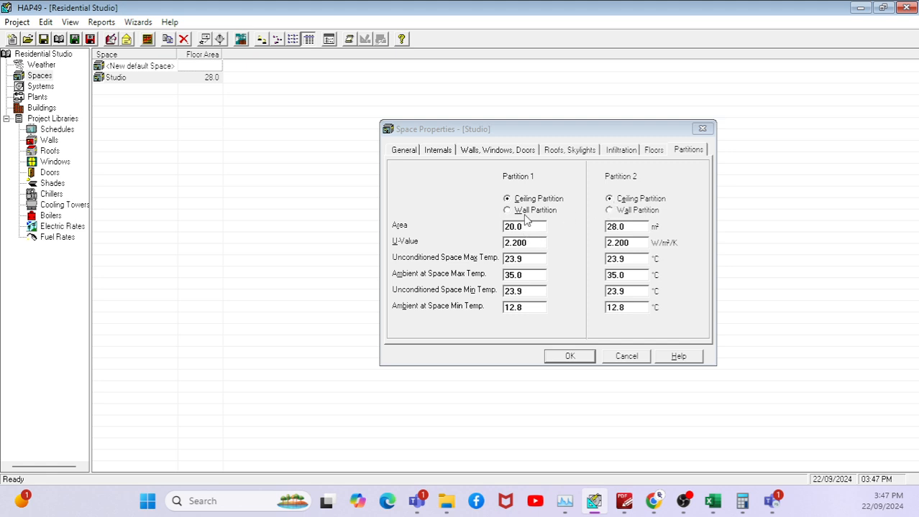
left_click(508, 211)
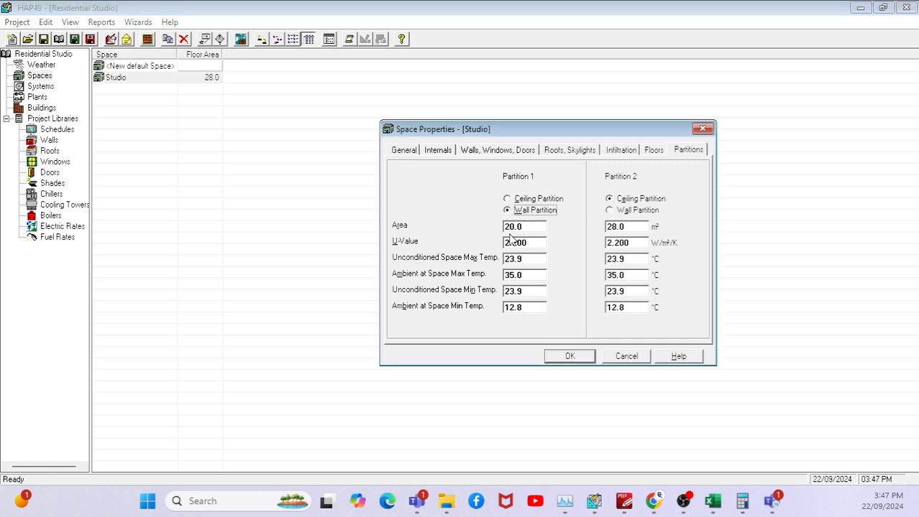
Check Partition 2's U-value, and recheck the studio's general data, internal loads, and wall and window inputs
left_click(635, 241)
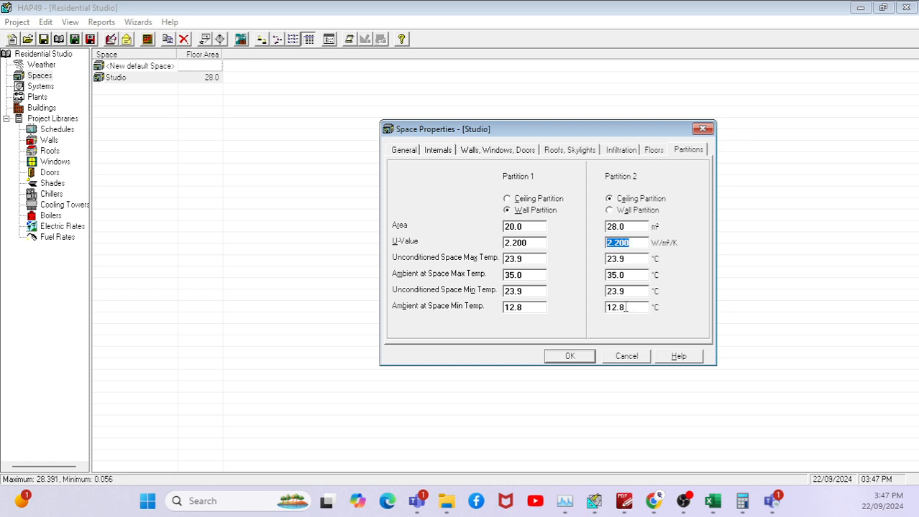
left_click(411, 152)
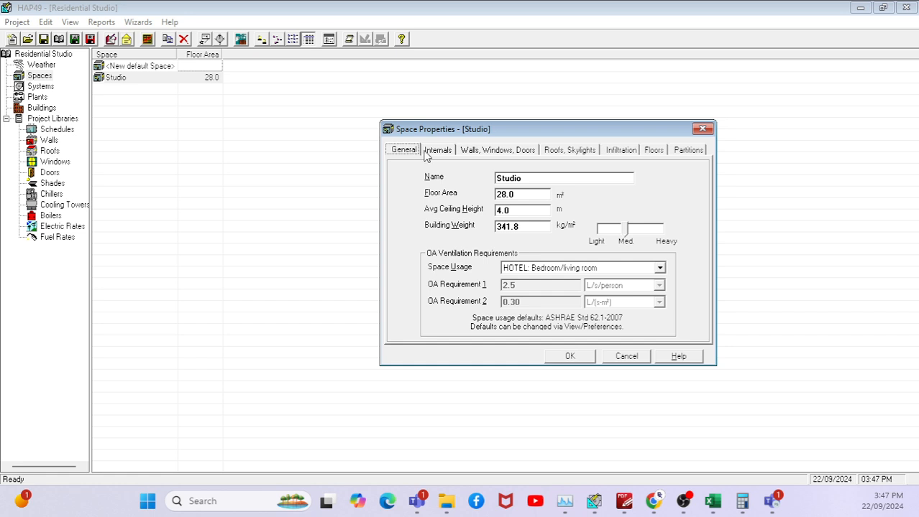
left_click(440, 152)
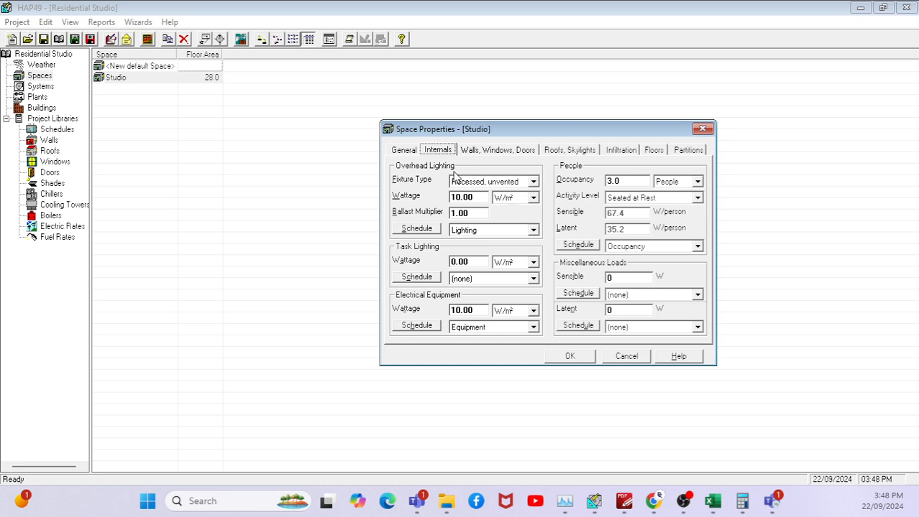
left_click(402, 155)
left_click(434, 157)
left_click(490, 156)
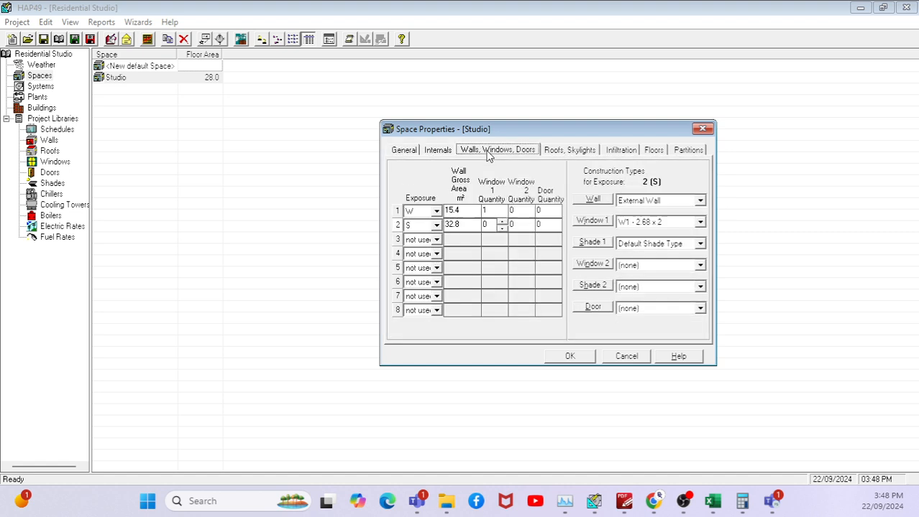
Recheck the studio's roof, infiltration, floor and partition inputs, and accept the space properties
left_click(561, 152)
left_click(624, 154)
left_click(655, 154)
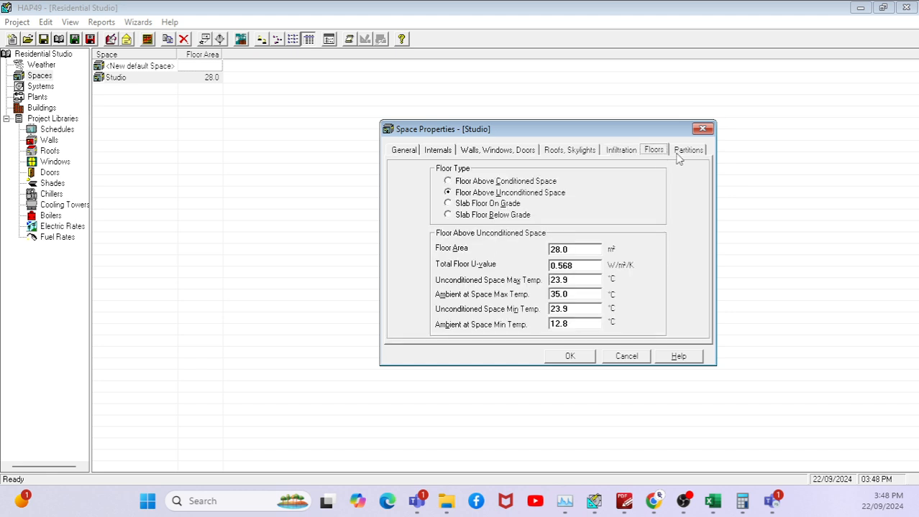
left_click(687, 154)
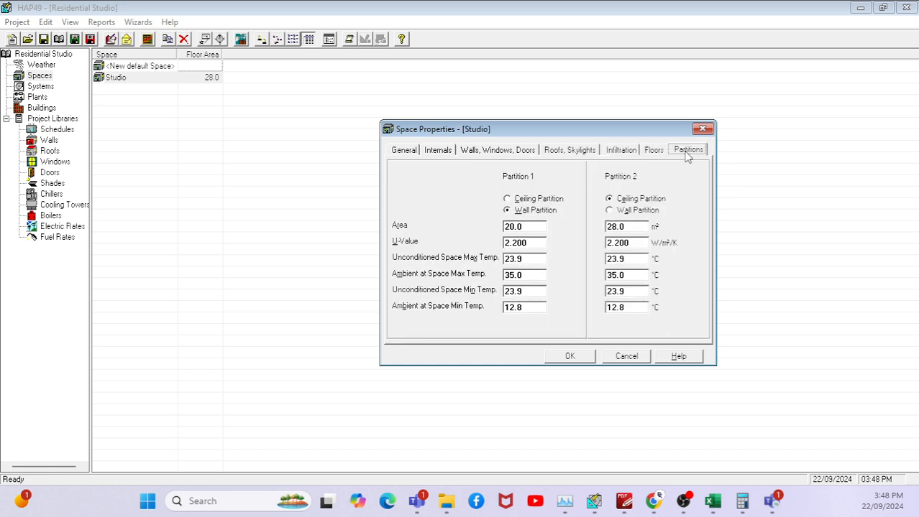
left_click(580, 357)
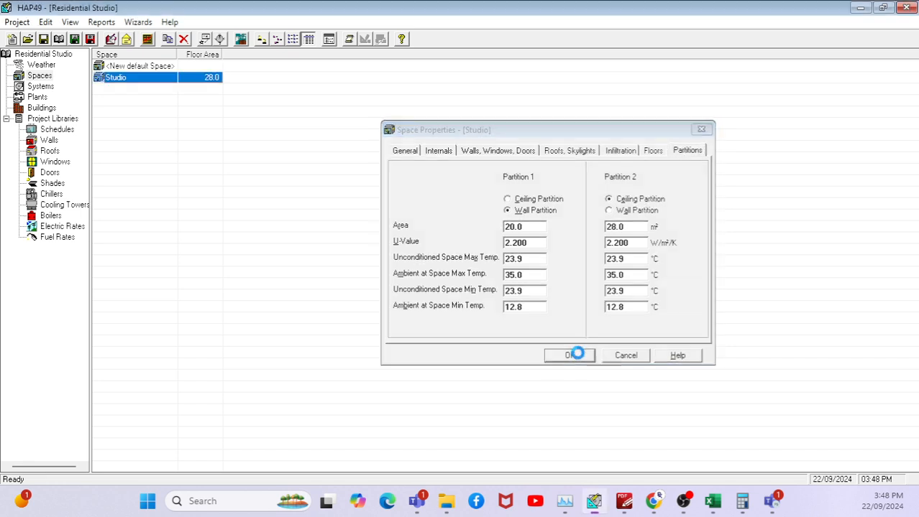
Open the properties of the Fan Coil Unit air system and review its name
left_click(42, 87)
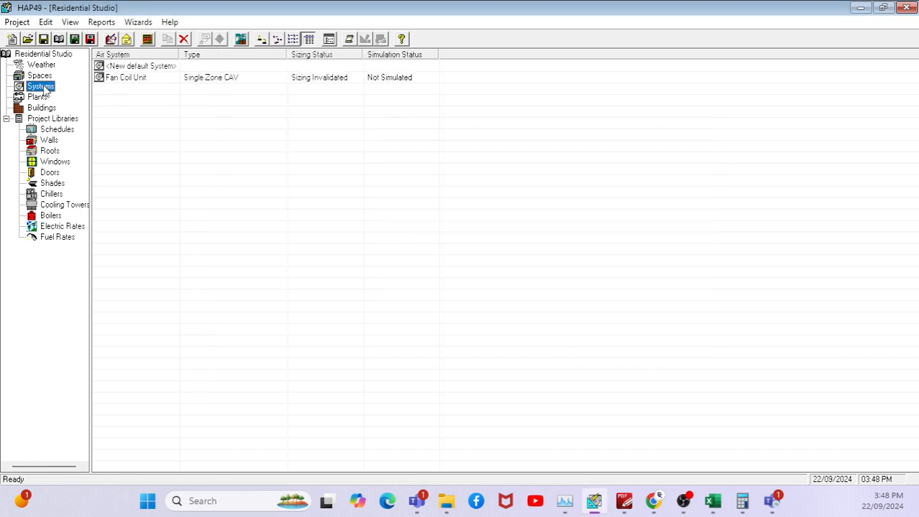
left_click(133, 78)
double_click(130, 78)
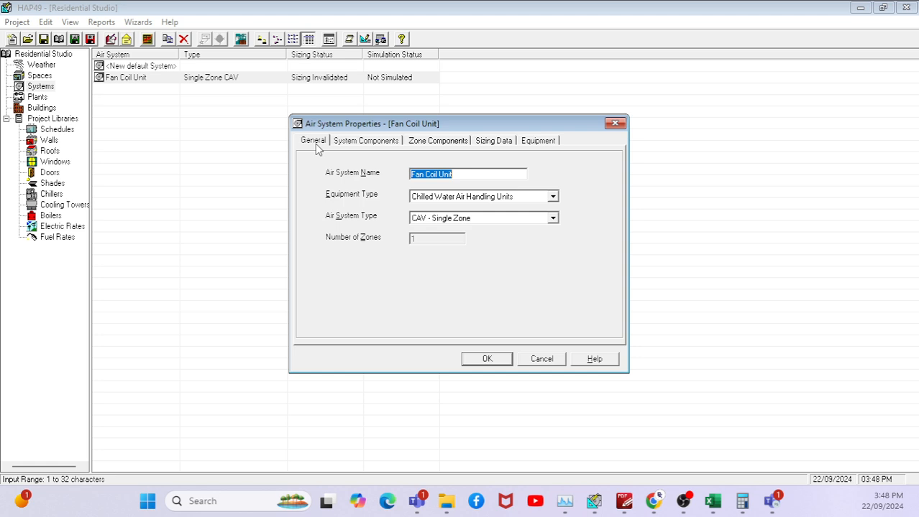
left_click(469, 178)
left_click_drag(476, 177, 388, 177)
Choose Chilled Water Air Handling Units as the equipment type and keep CAV - Single Zone as the air system type
left_click(478, 200)
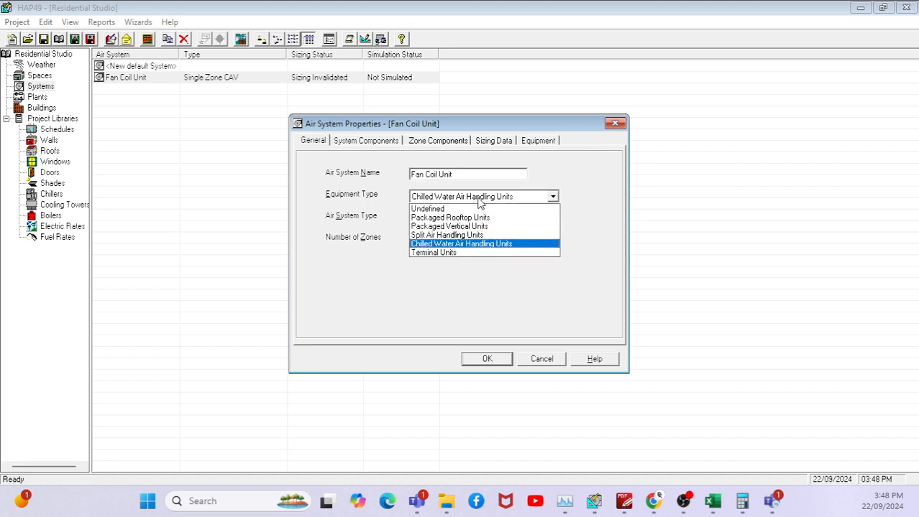
left_click(479, 200)
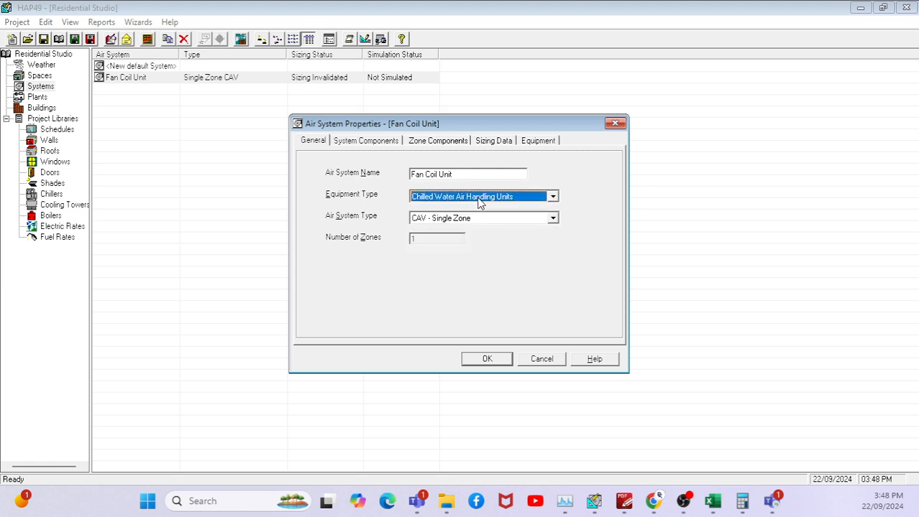
left_click(479, 200)
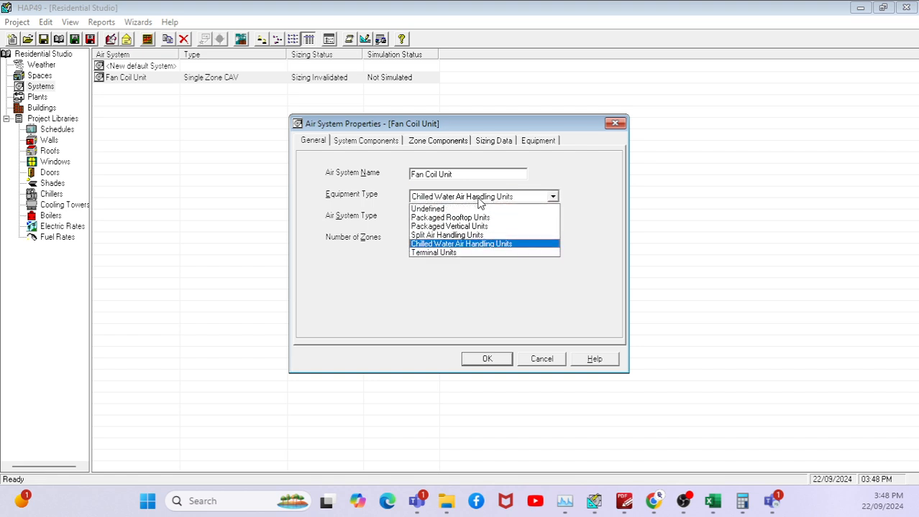
left_click(452, 245)
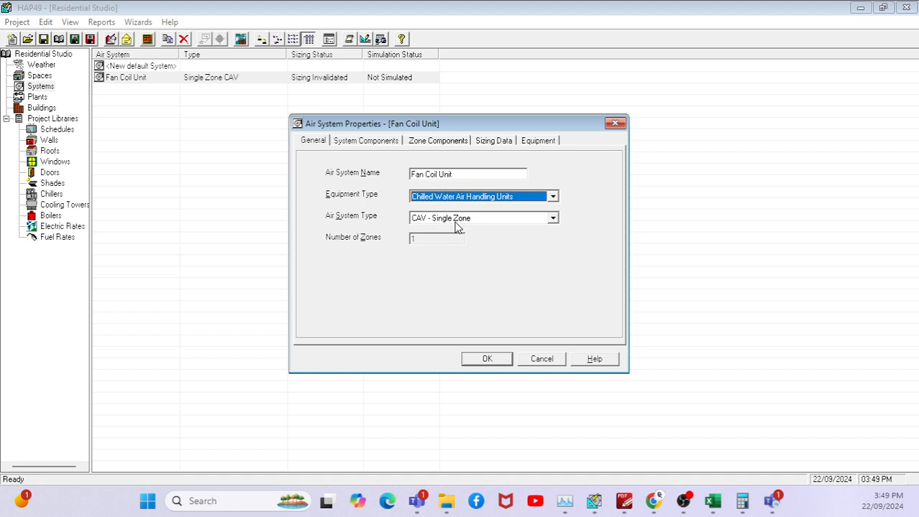
left_click(460, 219)
left_click(460, 220)
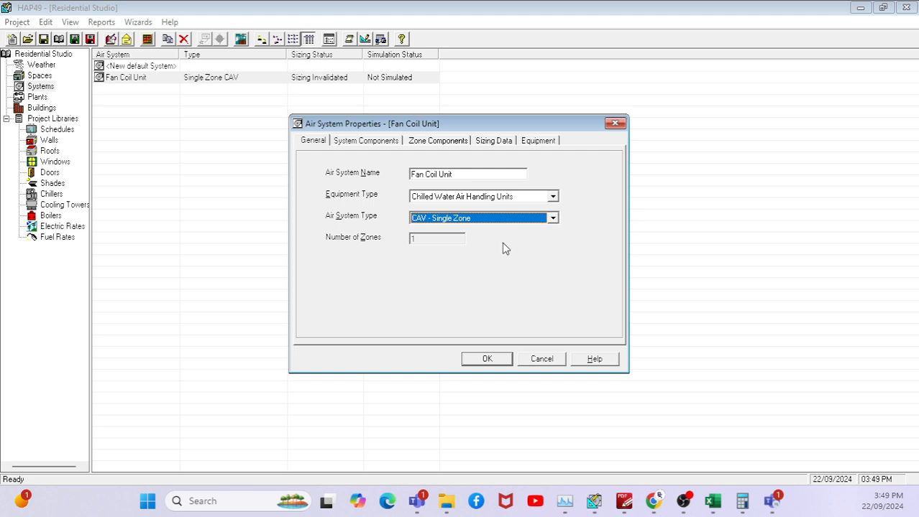
Switch to the Chiller Load calculations workbook, examine the Canteen and IDF Room rows in HAP Calculation, and return to HAP
mouse_move(721, 505)
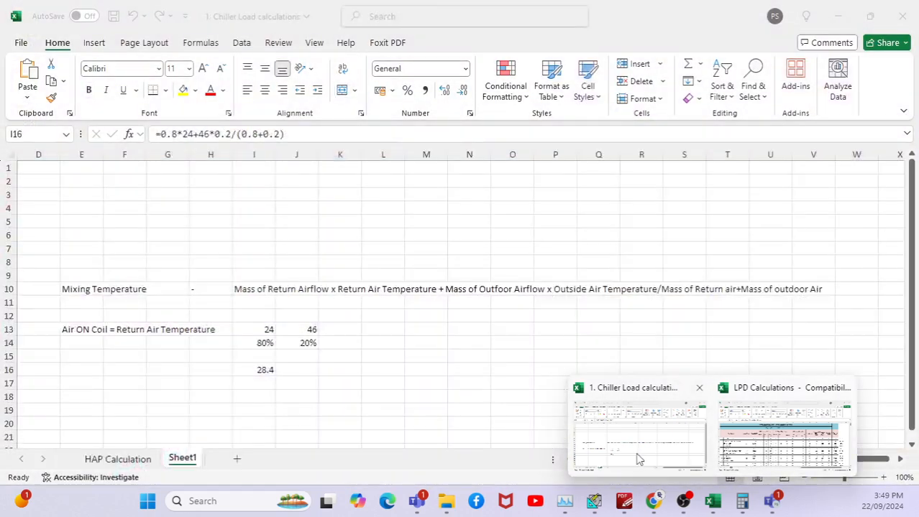
left_click(637, 459)
left_click(144, 459)
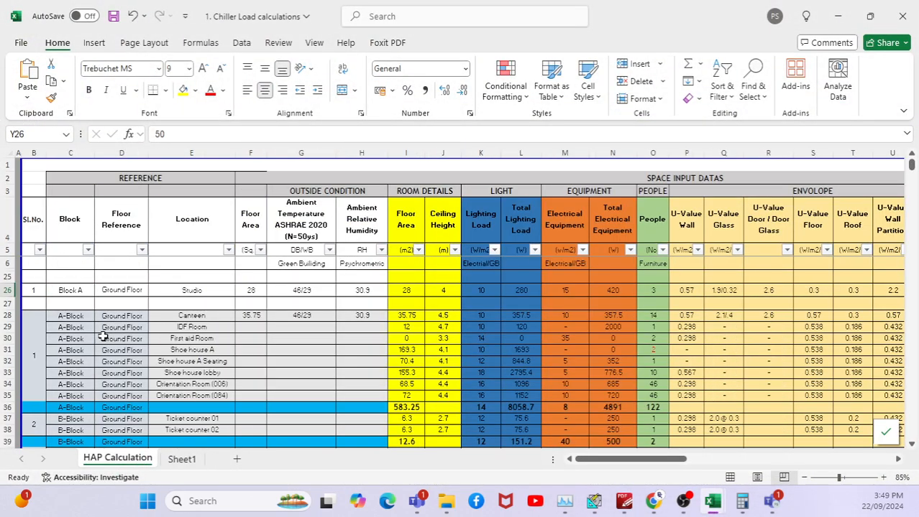
left_click(200, 317)
left_click(205, 328)
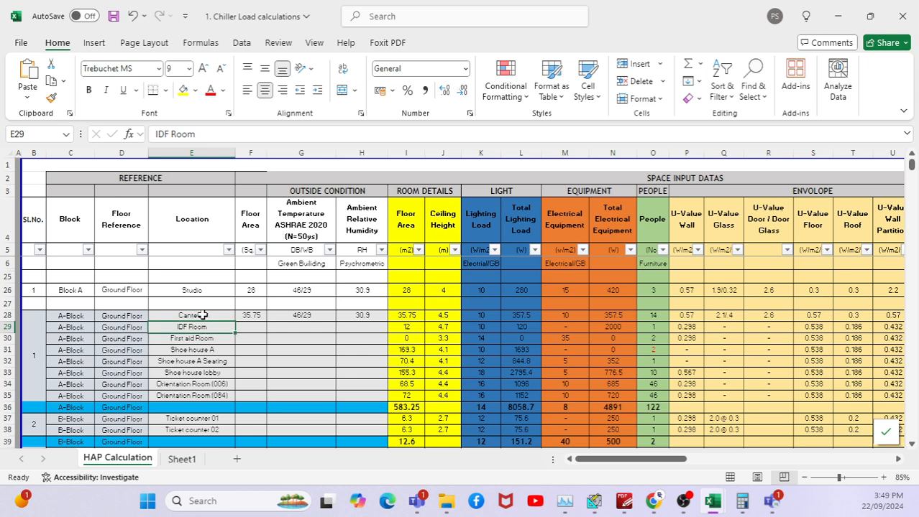
left_click(205, 317)
left_click(207, 330)
left_click(594, 503)
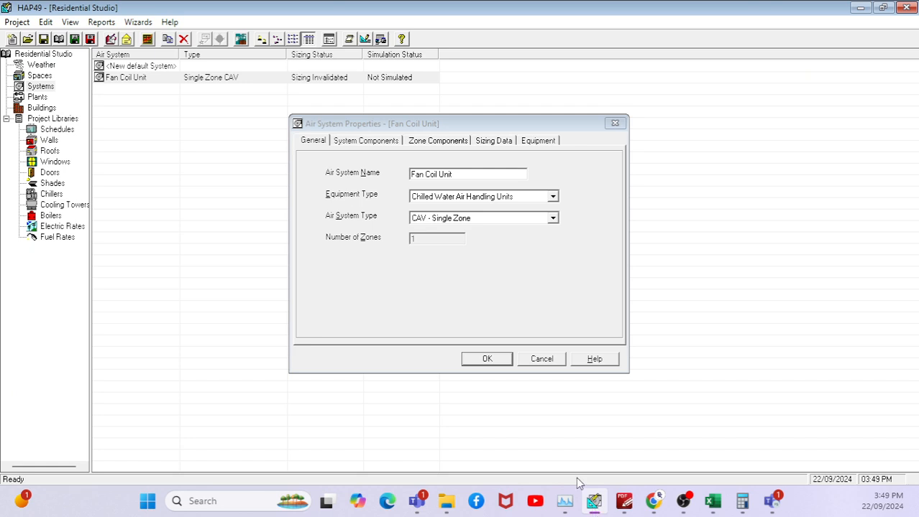
Review the fan coil unit's ventilation air data and its central cooling supply temperature and coil bypass factor
left_click(370, 141)
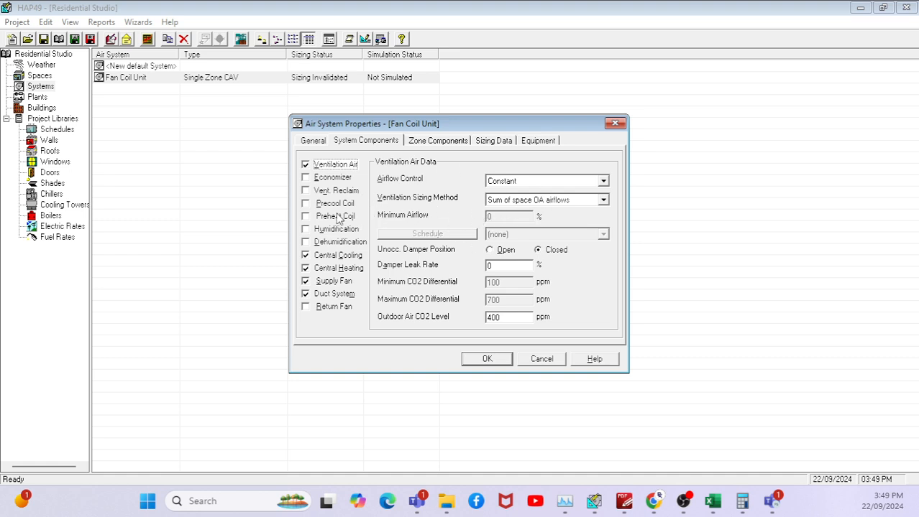
left_click(327, 257)
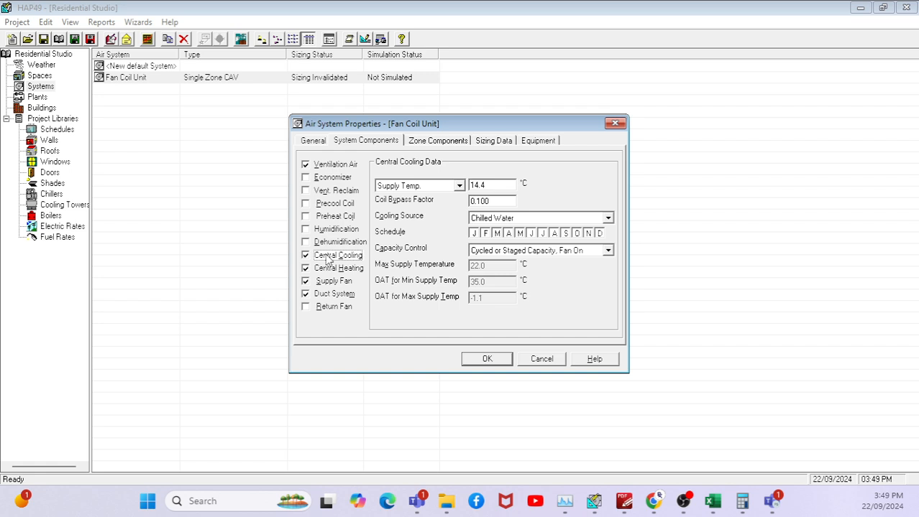
left_click(489, 188)
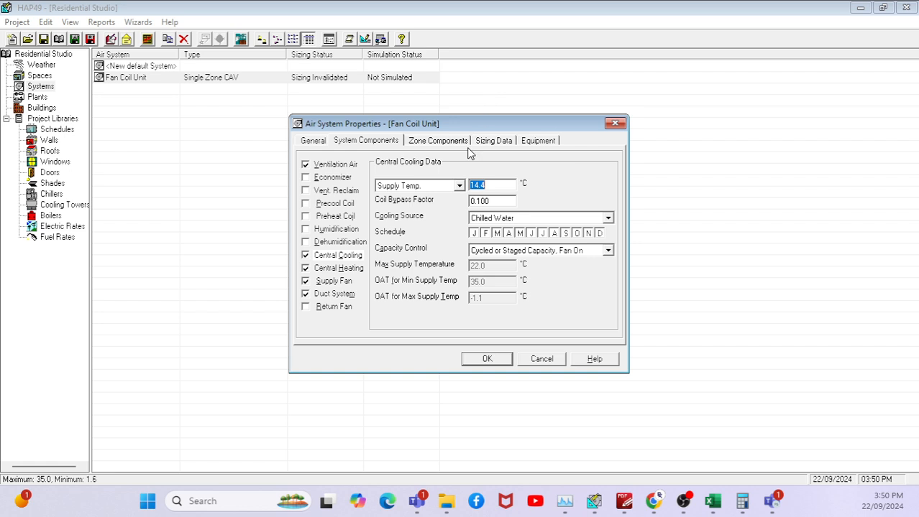
left_click(497, 205)
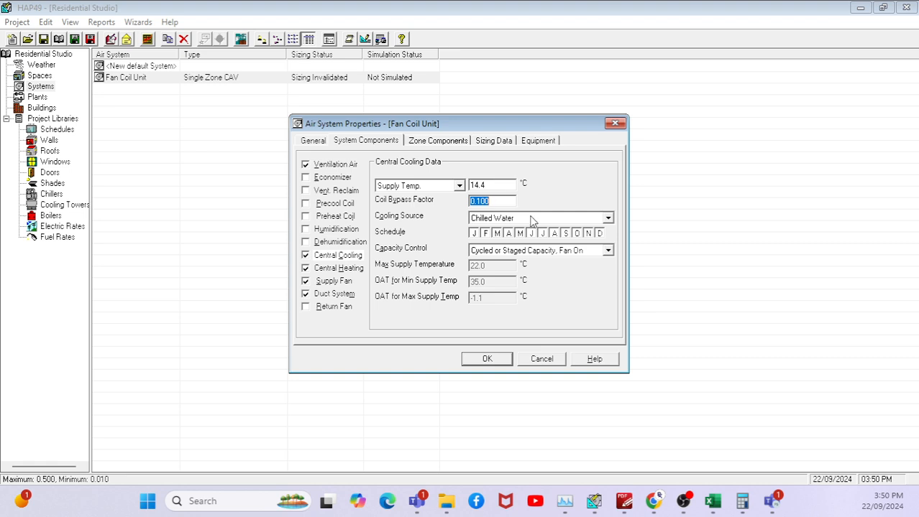
left_click(512, 202)
left_click_drag(487, 202, 456, 203)
Review the central heating design temperature and the available heating sources, leaving Hot Water selected
left_click(343, 269)
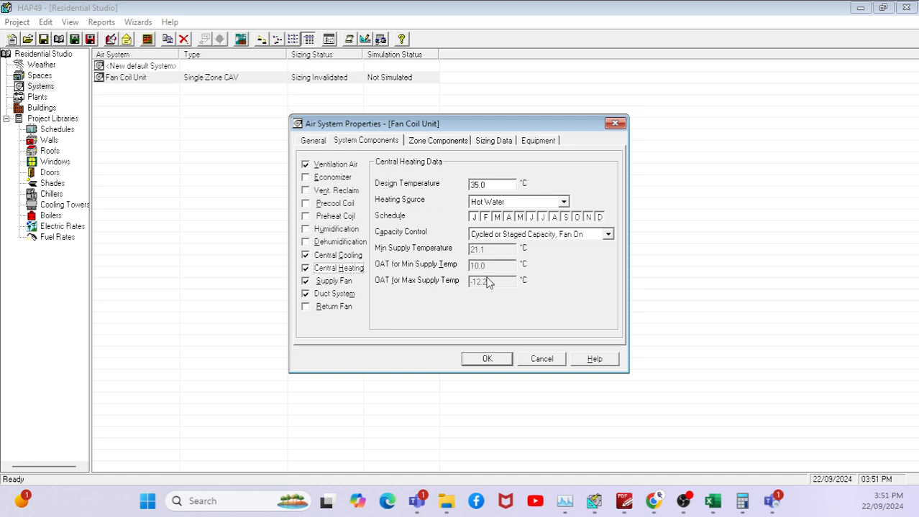
left_click(488, 185)
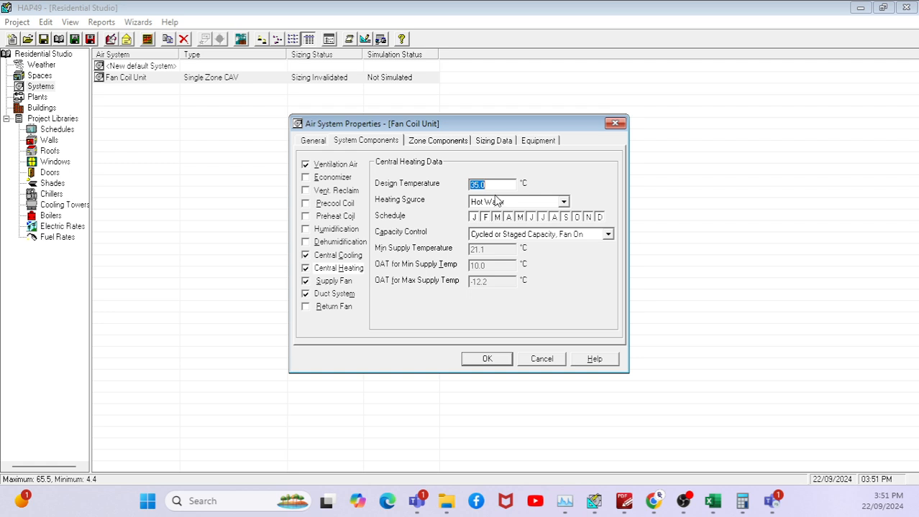
left_click(512, 204)
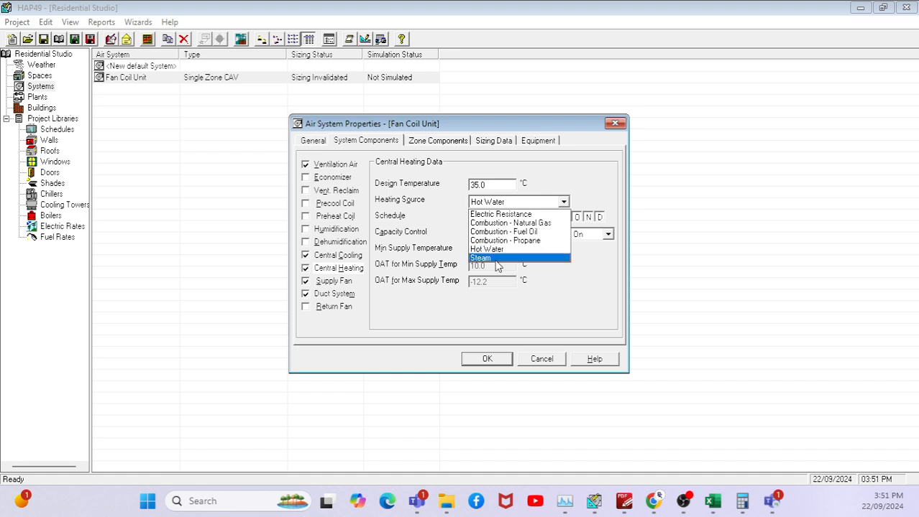
left_click(488, 205)
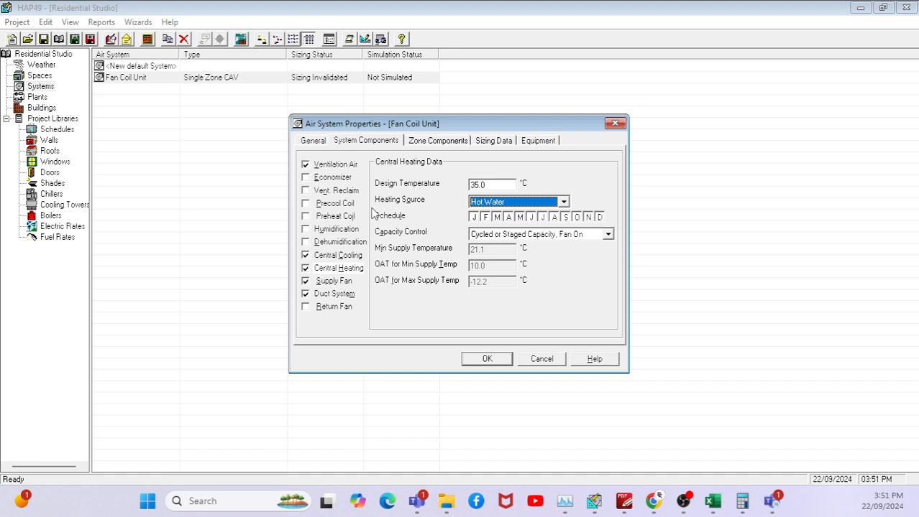
Set the supply fan type to Backward Inclined or Airfoil (BI/AF), and check its total static pressure and overall efficiency
left_click(332, 284)
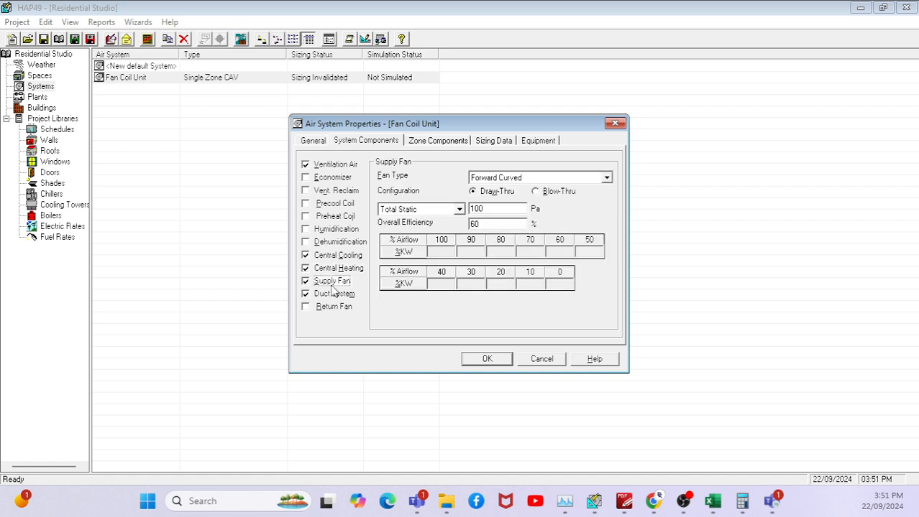
left_click(532, 178)
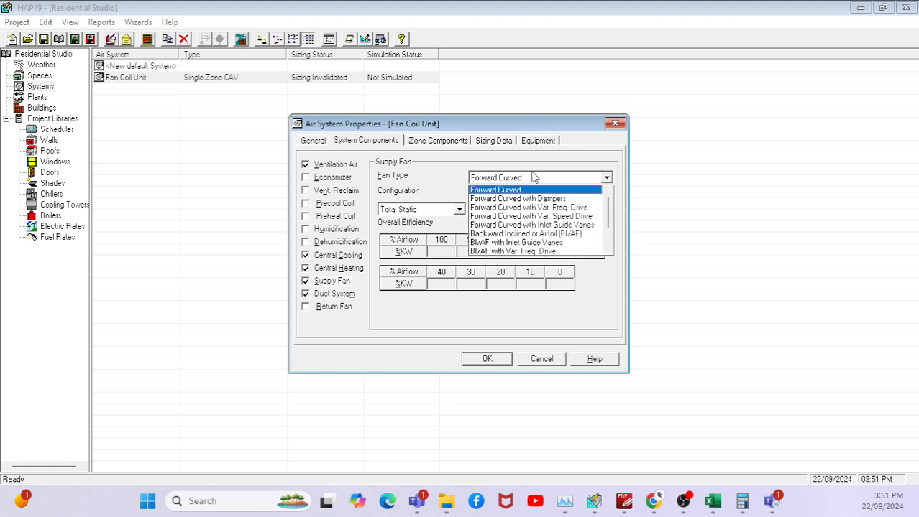
left_click(537, 234)
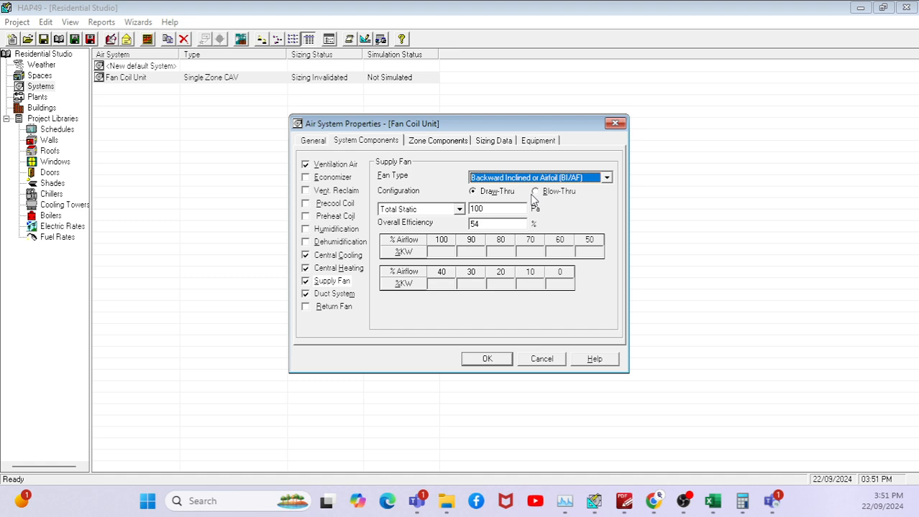
left_click(491, 210)
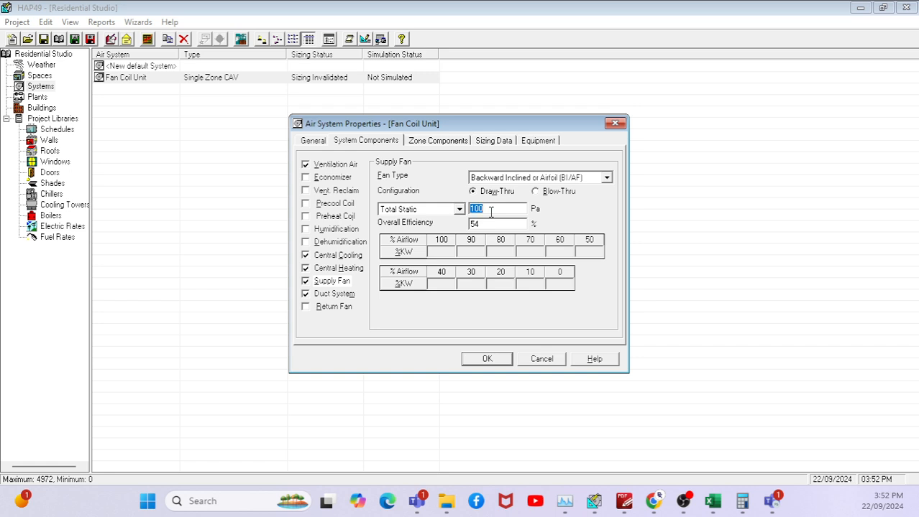
left_click(494, 227)
Check the Studio space's zone assignment and the thermostat's occupied cooling setpoint
left_click(428, 144)
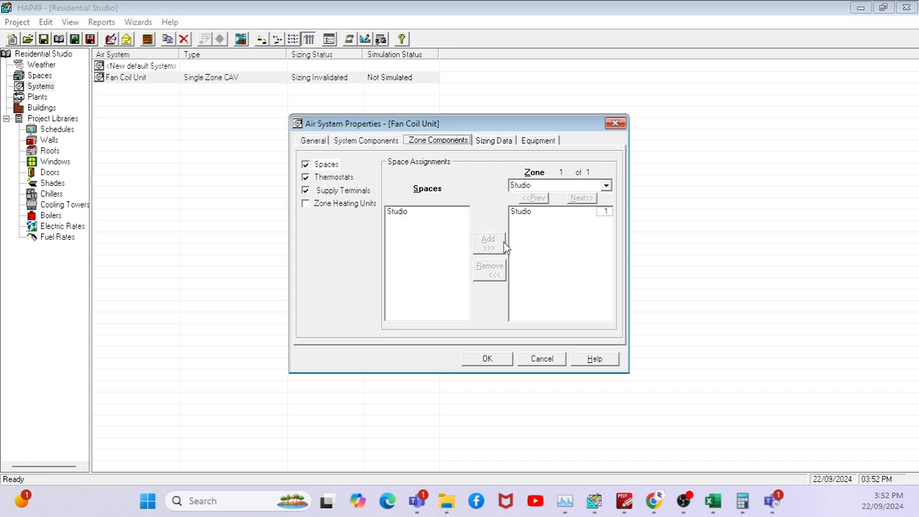
left_click(397, 212)
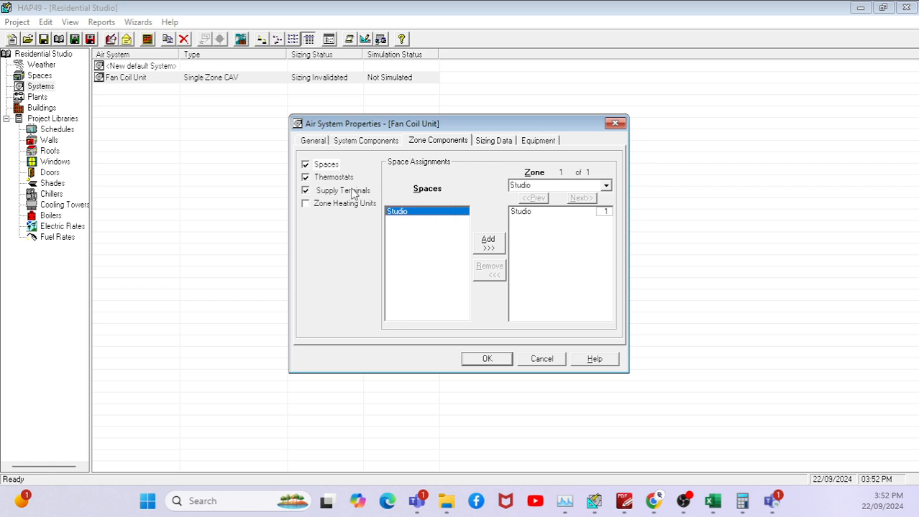
left_click(330, 178)
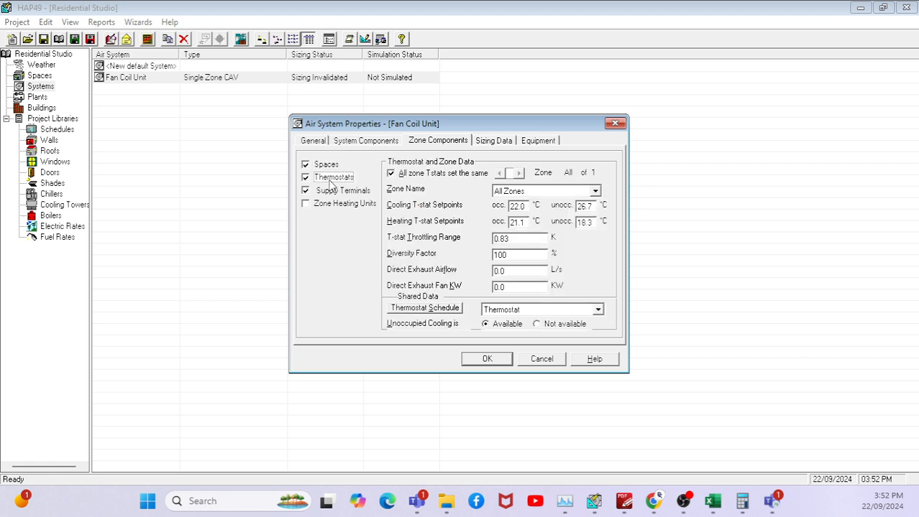
left_click(519, 207)
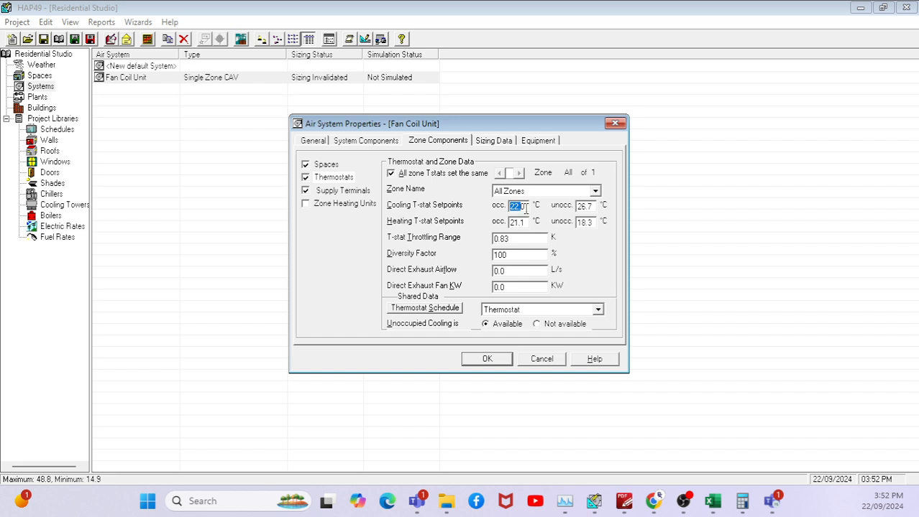
Look up the studio's design temperature in the Chiller Load calculations workbook and return to HAP's thermostat data
left_click(713, 501)
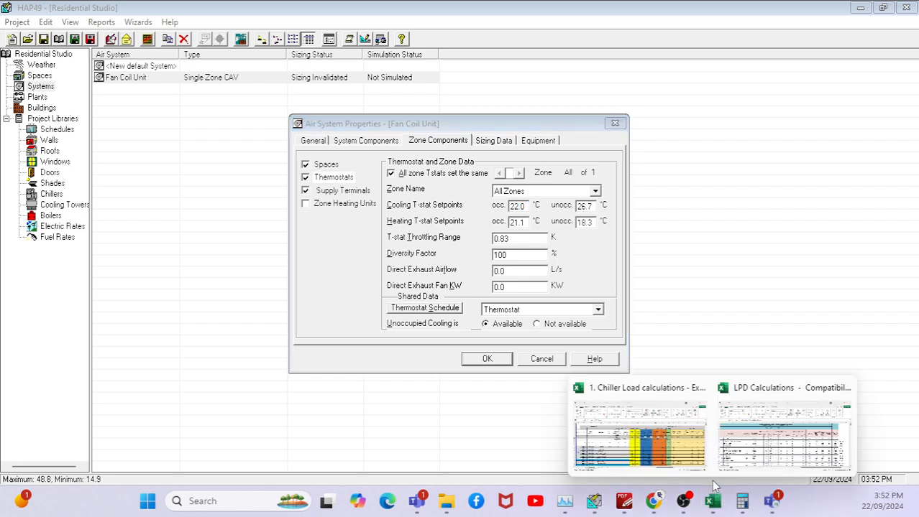
left_click(660, 447)
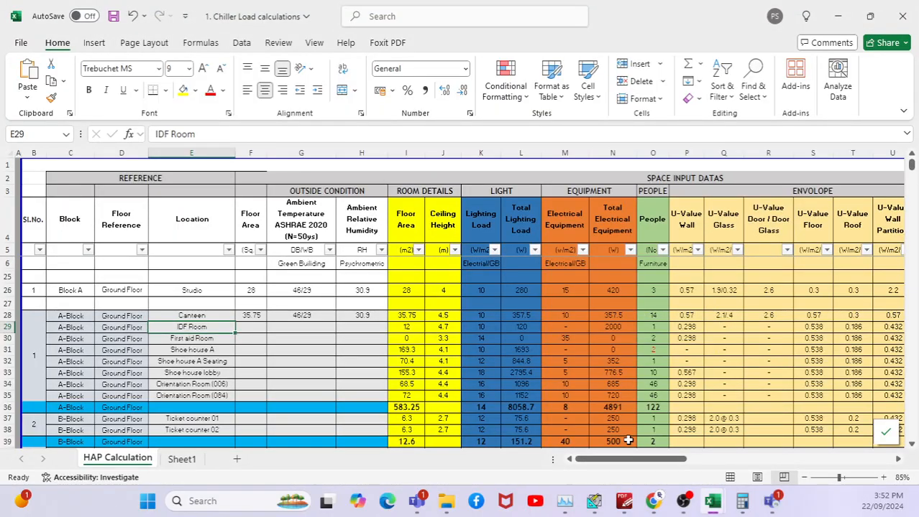
left_click_drag(648, 462, 692, 463)
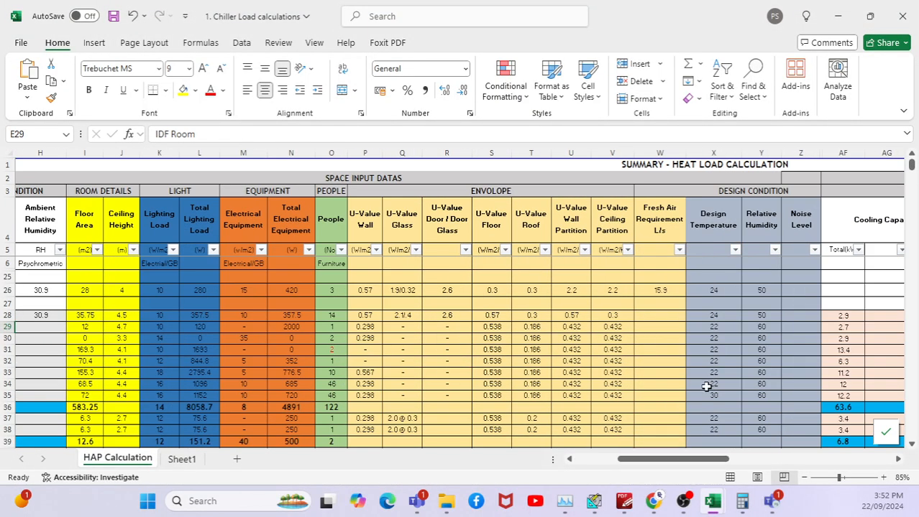
left_click(728, 292)
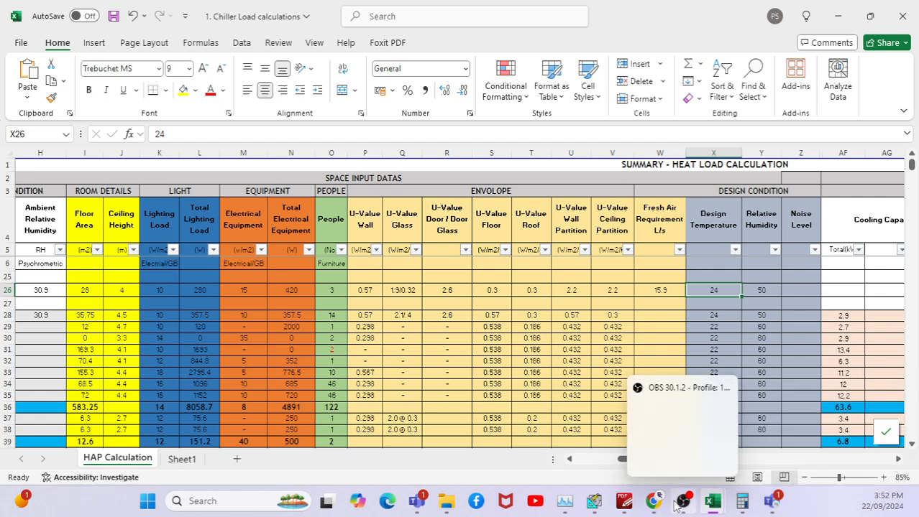
left_click(593, 501)
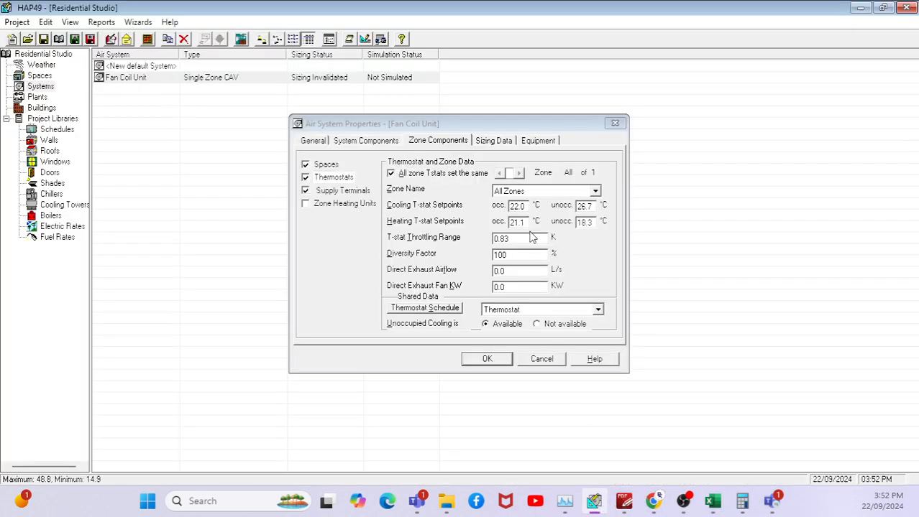
Set the occupied cooling thermostat setpoint to 24 °C for all zones and check the chilled water delta-T in the sizing data
mouse_move(524, 207)
left_mouse_down()
mouse_move(507, 209)
mouse_move(526, 222)
left_mouse_up()
type("24")
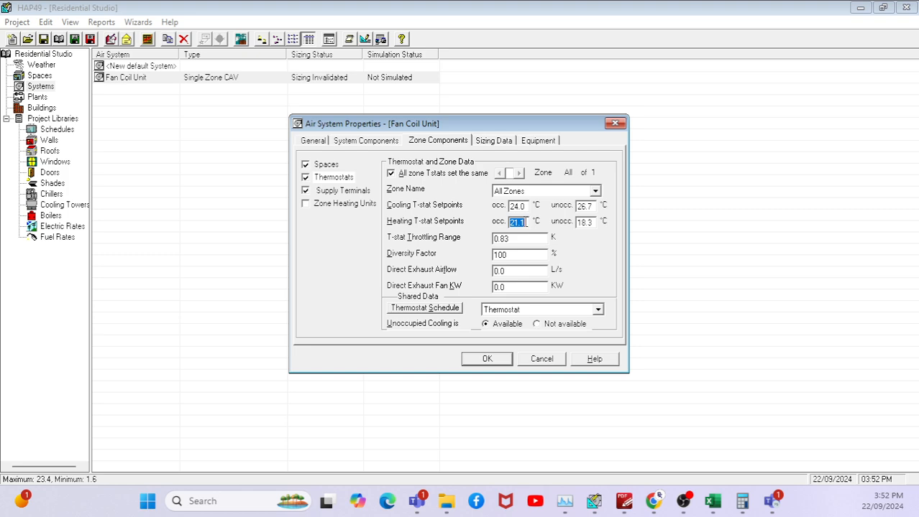
left_click(504, 142)
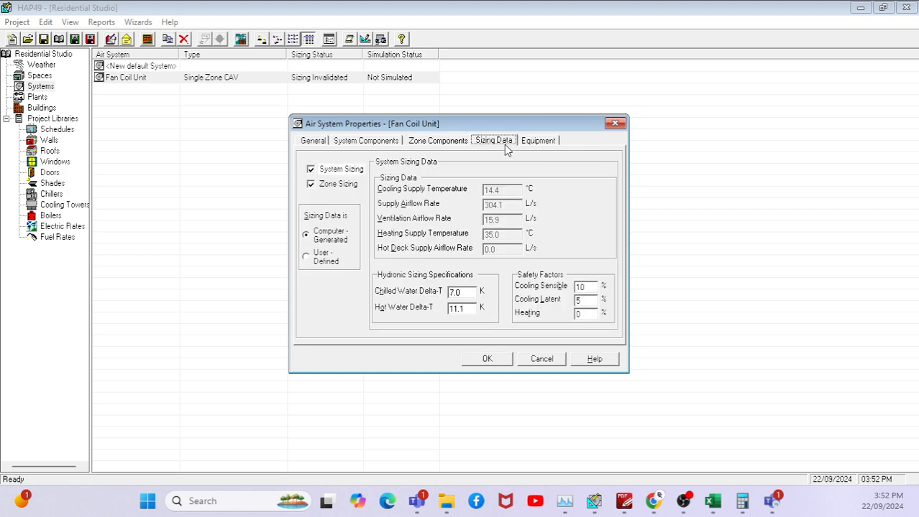
double_click(468, 292)
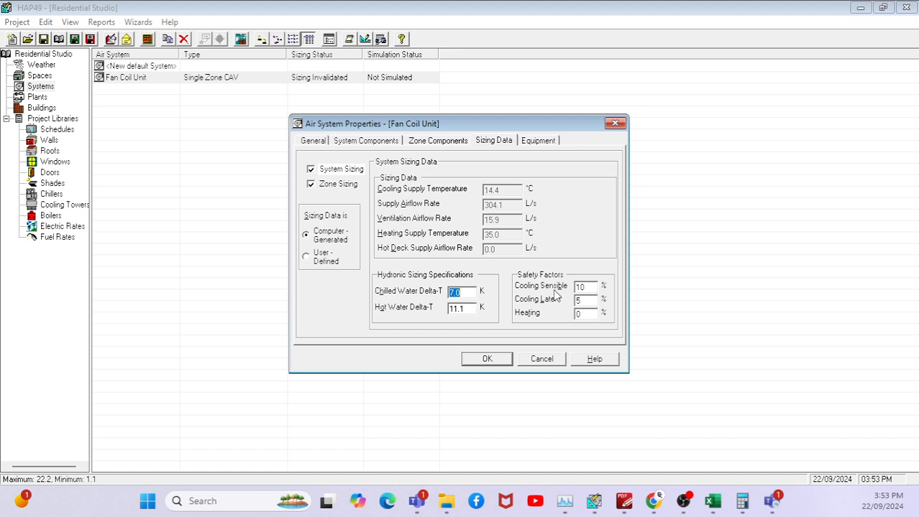
Check the sensible and latent cooling safety factors against the Dubai Green Building Regulations PDF, and accept the Fan Coil Unit's properties in HAP
left_click(590, 287)
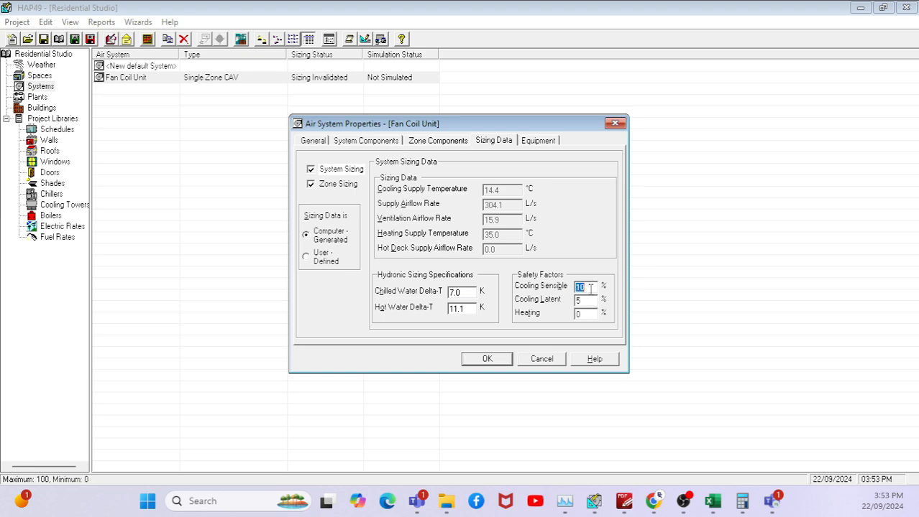
left_click(620, 501)
left_click(245, 56)
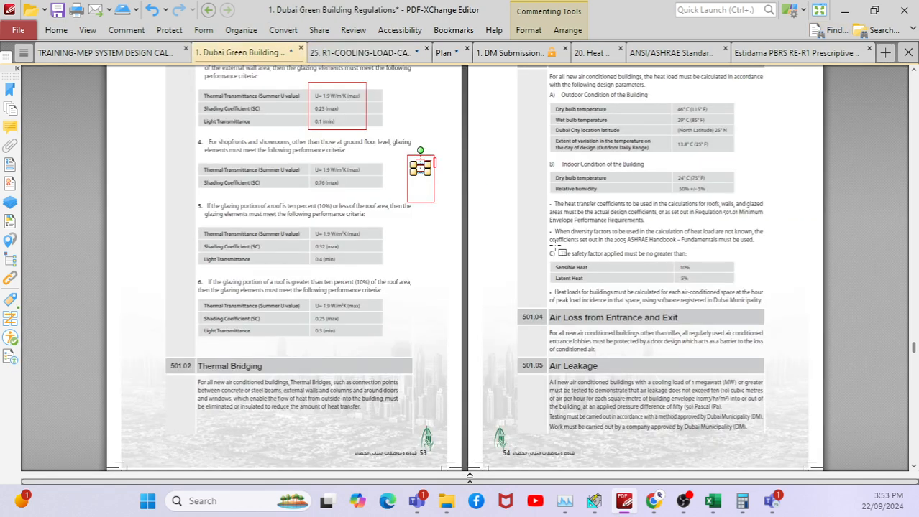
scroll(698, 281, "up", 5, "ctrl")
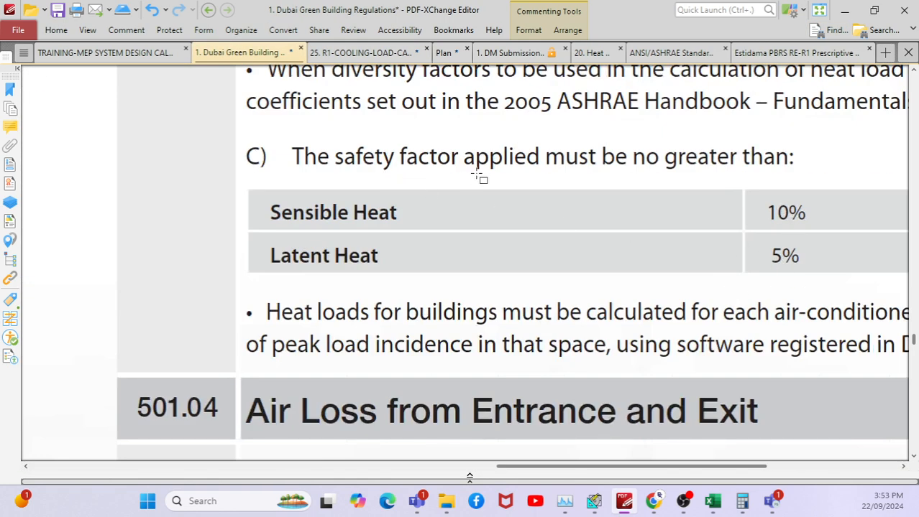
left_click(594, 501)
left_click(588, 287)
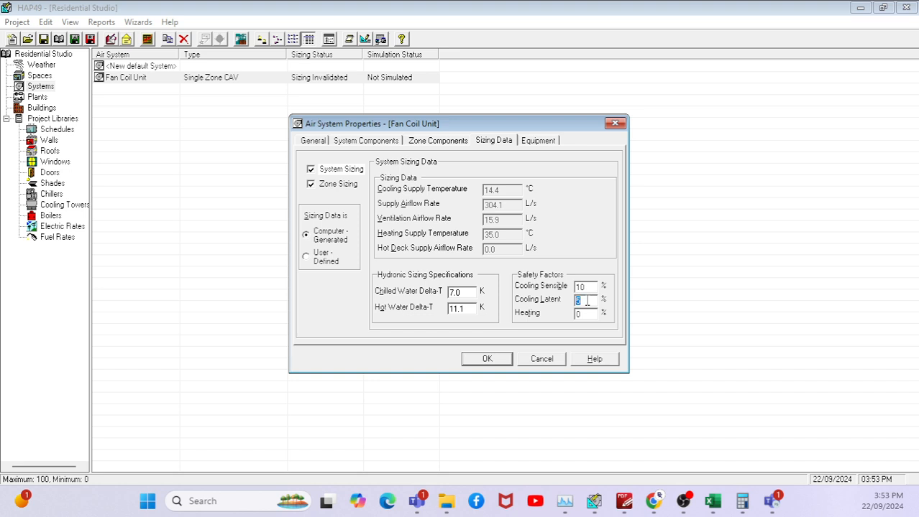
left_click(493, 360)
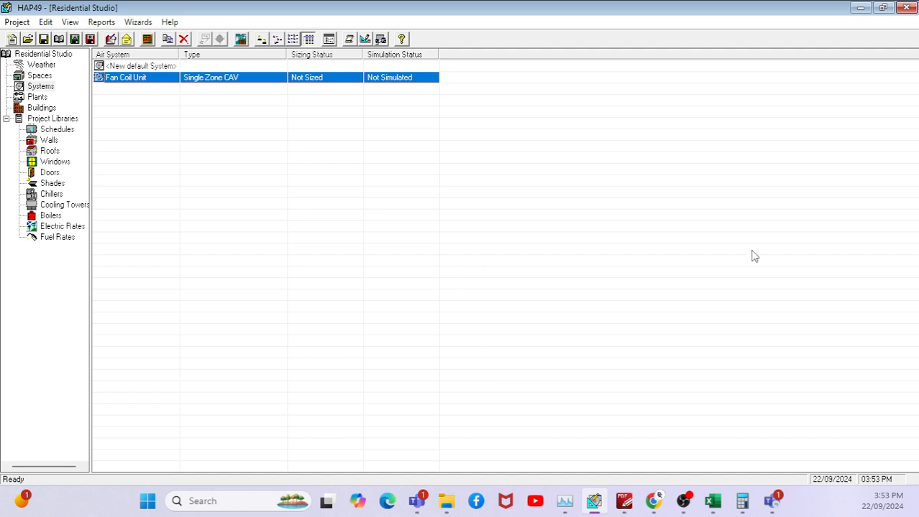
Go over the project's weather, spaces and systems lists, and generate a preview of the Fan Coil Unit's system design reports
left_click(50, 67)
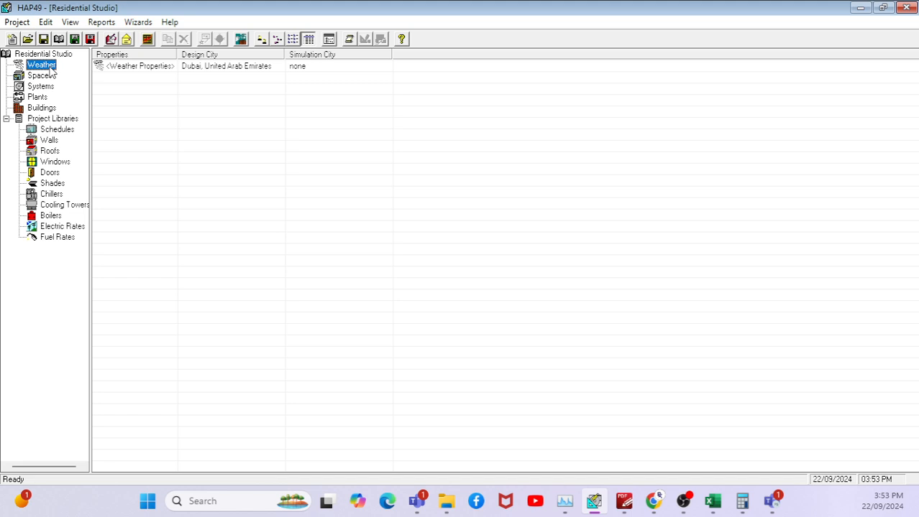
left_click(46, 77)
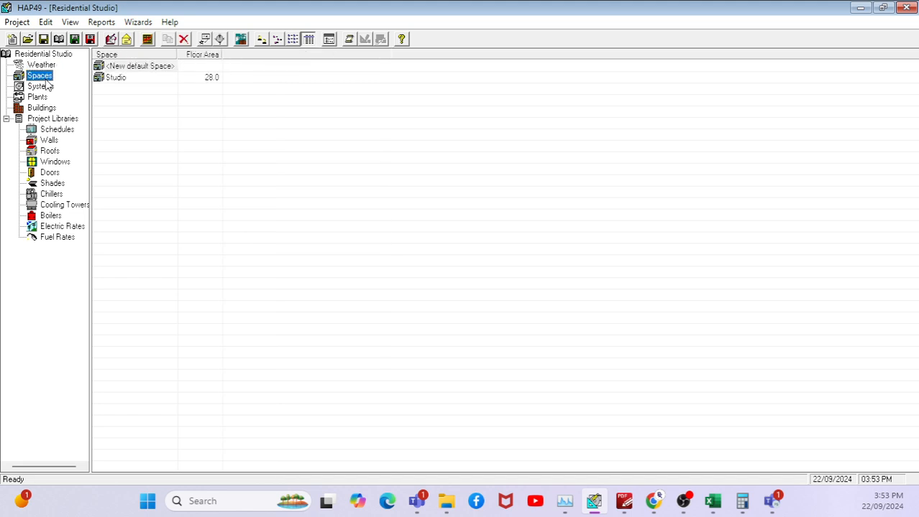
left_click(45, 87)
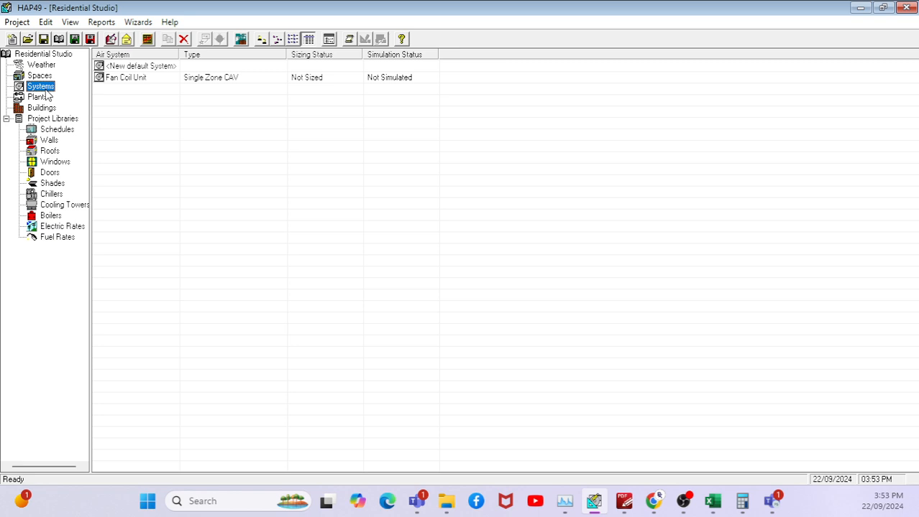
left_click(125, 79)
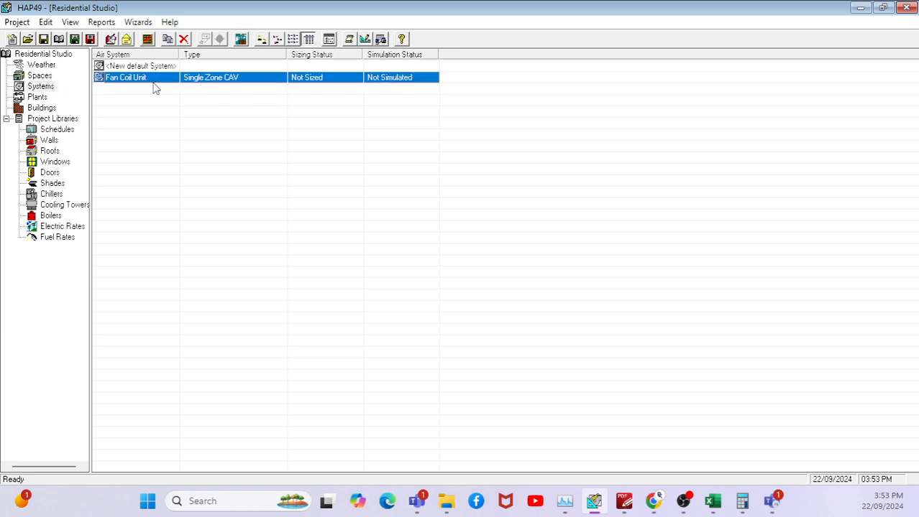
left_click(365, 38)
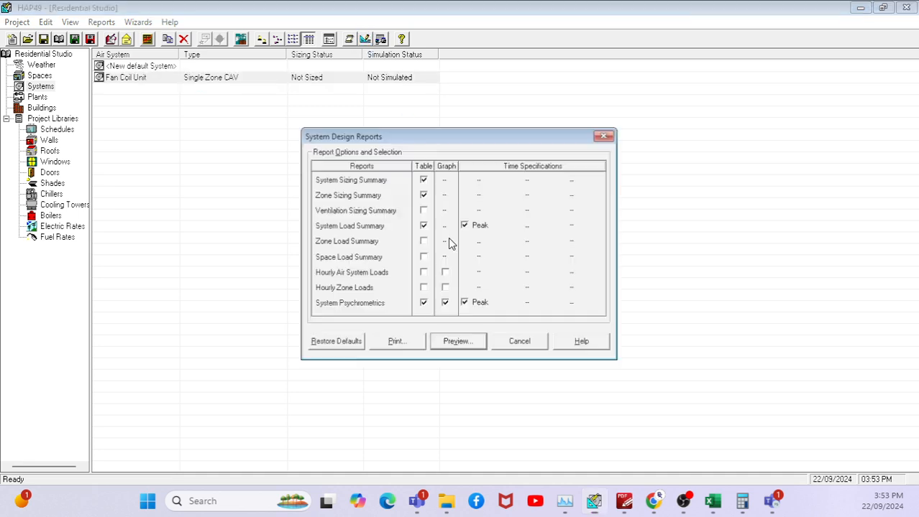
left_click(444, 345)
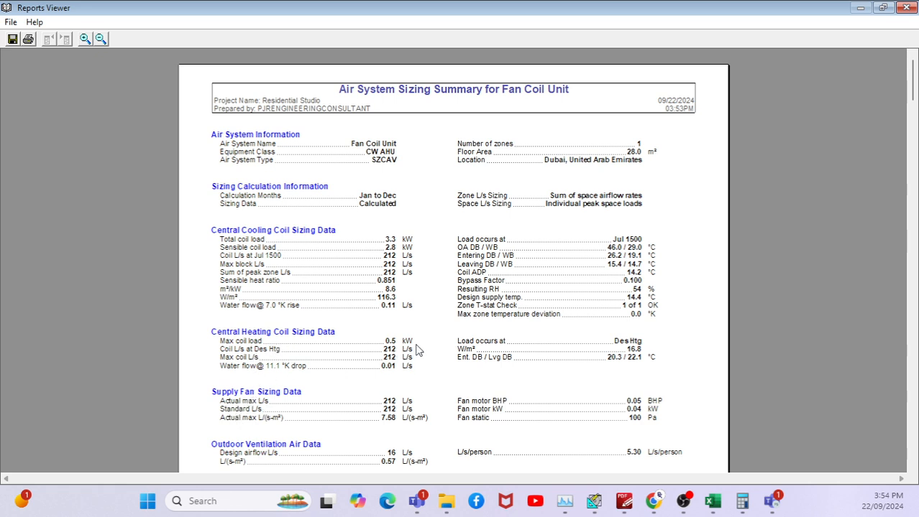
Review the Fan Coil Unit's Air System Sizing Summary and Air System Design Load Summary
scroll(419, 350, "down", 1)
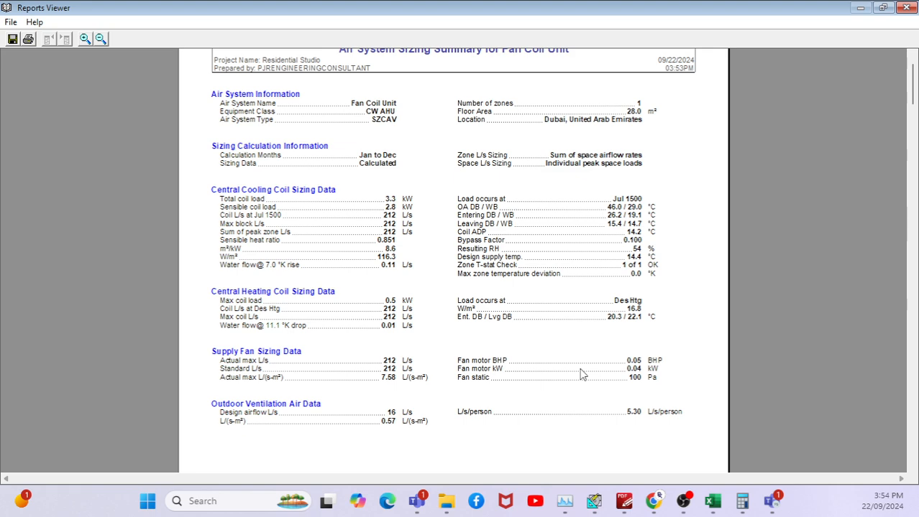
scroll(582, 373, "down", 20)
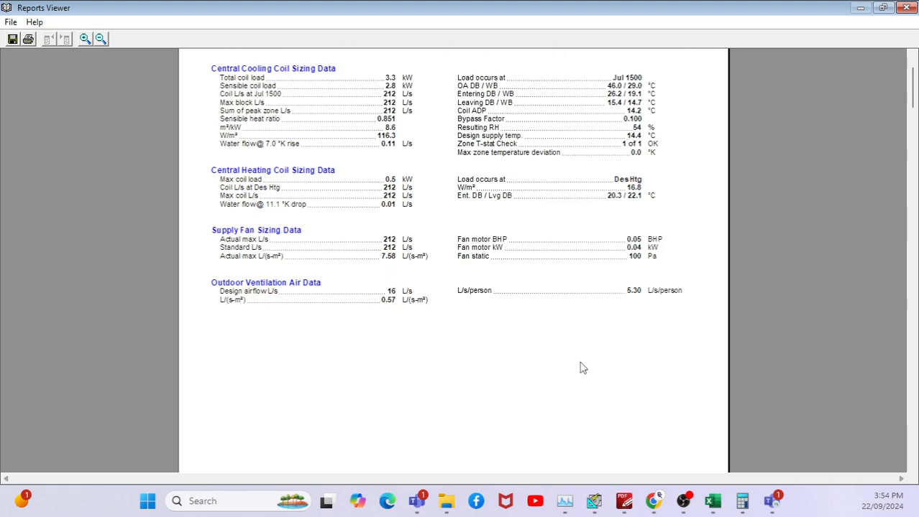
scroll(582, 368, "down", 15)
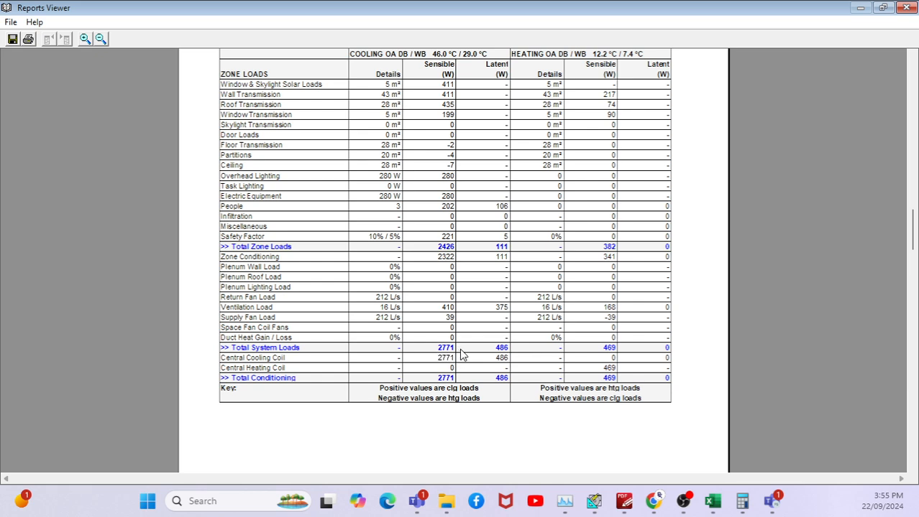
scroll(455, 355, "up", 15)
scroll(461, 356, "up", 10)
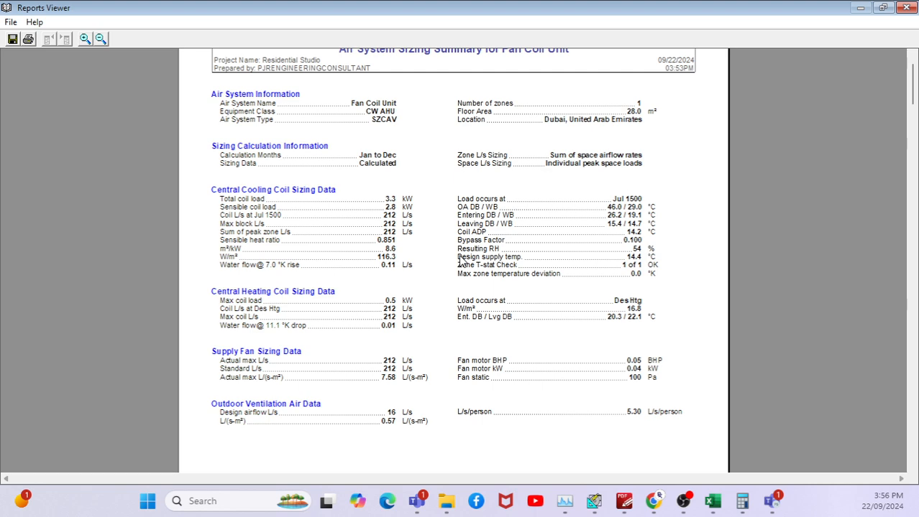
Consult the studio's row in the Chiller Load calculations workbook in Excel and return to the HAP sizing summary
left_click(714, 501)
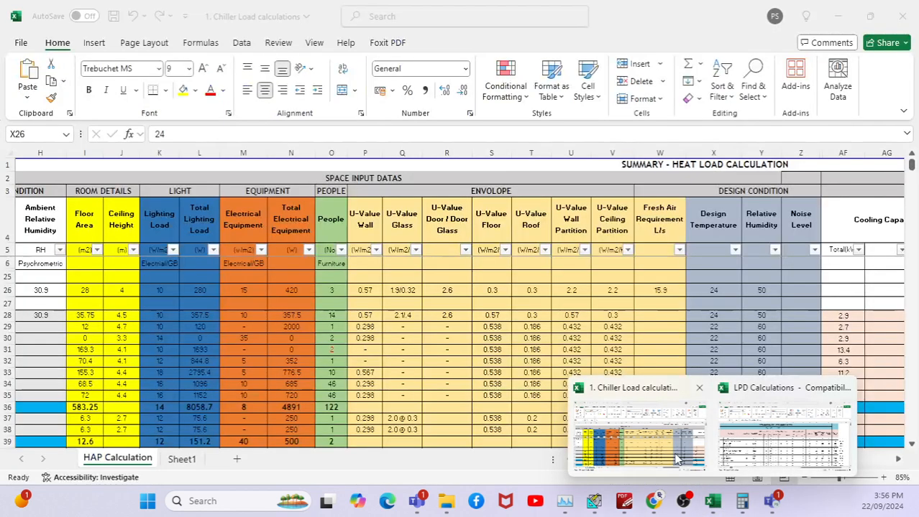
left_click(680, 463)
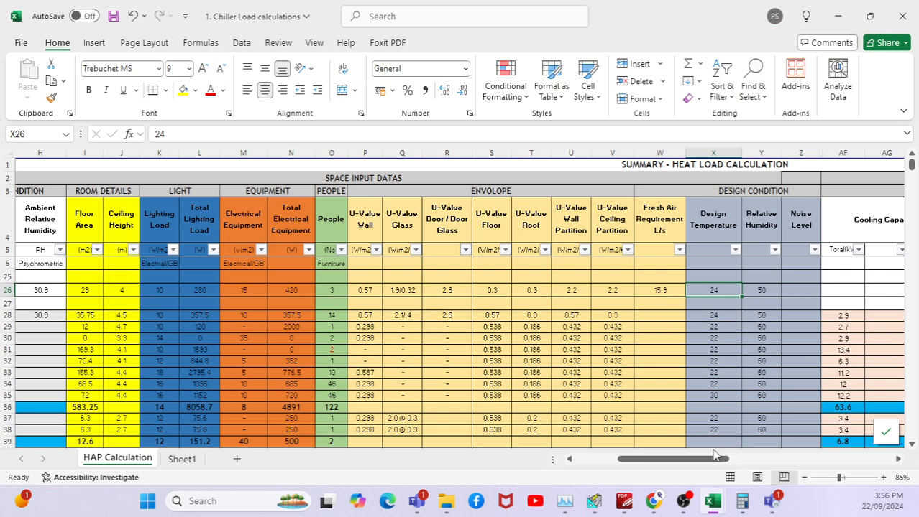
mouse_move(591, 507)
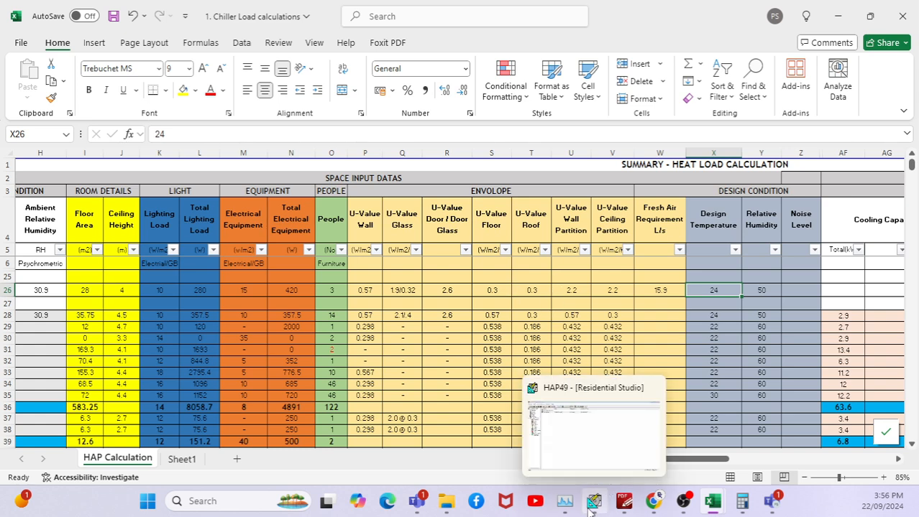
left_click(594, 453)
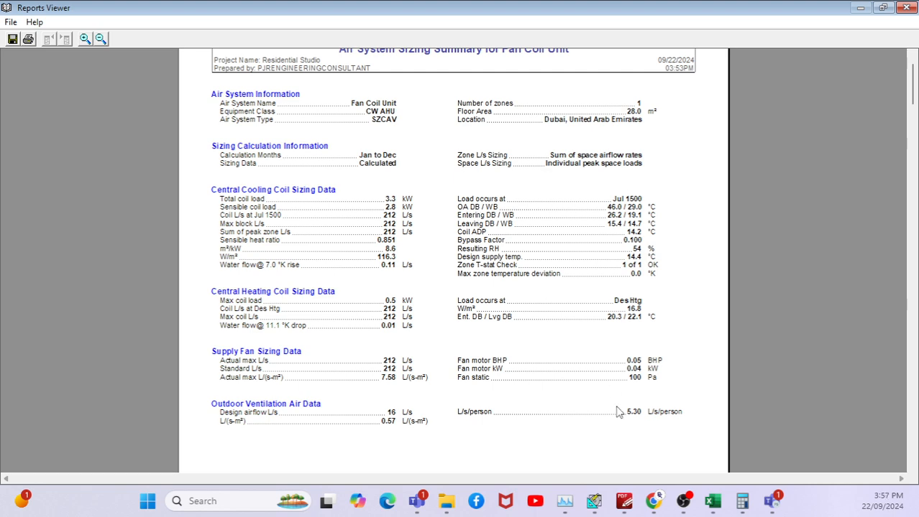
Look up the appliances sensible load and lighting load formulas in the R1 cooling load calculations PDF
left_click(624, 501)
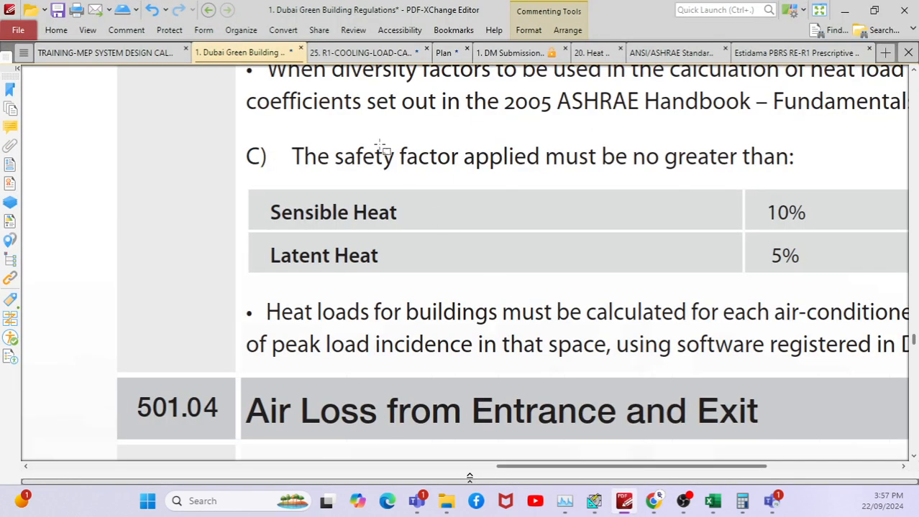
left_click(344, 53)
scroll(407, 284, "down", 6)
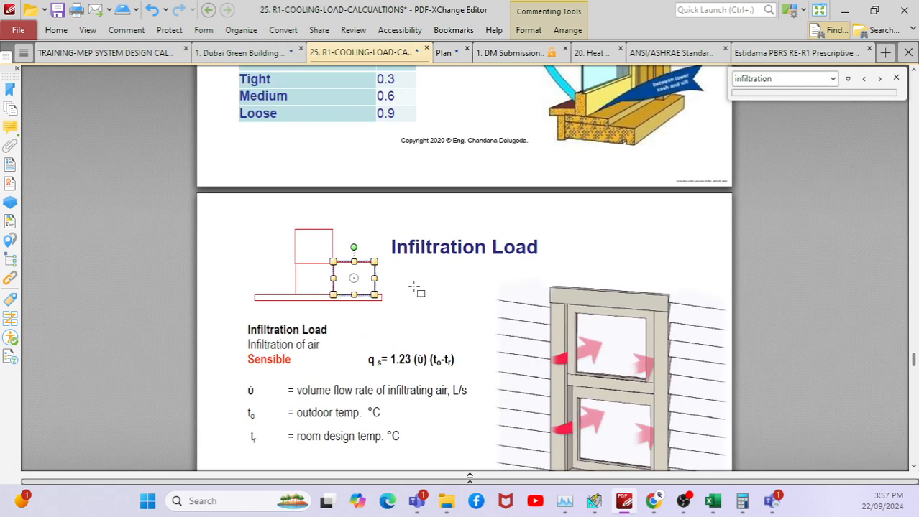
scroll(446, 237, "up", 3)
scroll(532, 287, "down", 3)
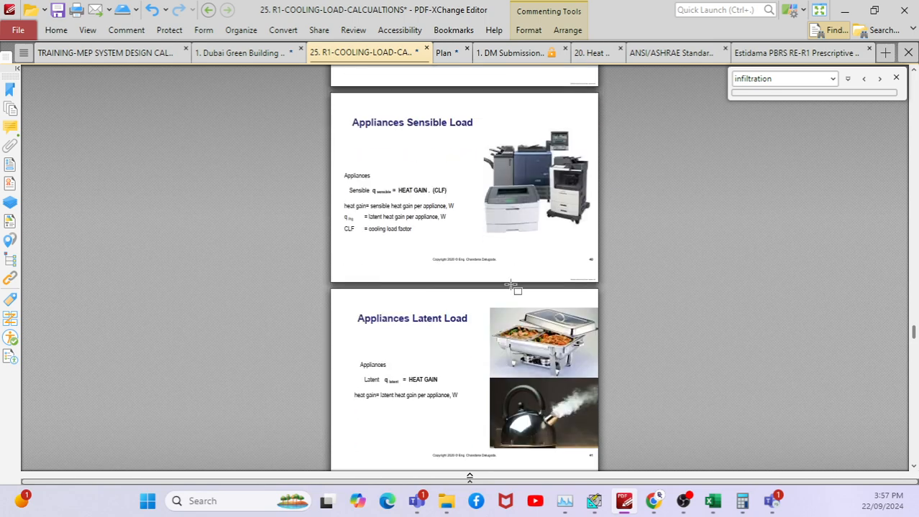
scroll(501, 230, "up", 3)
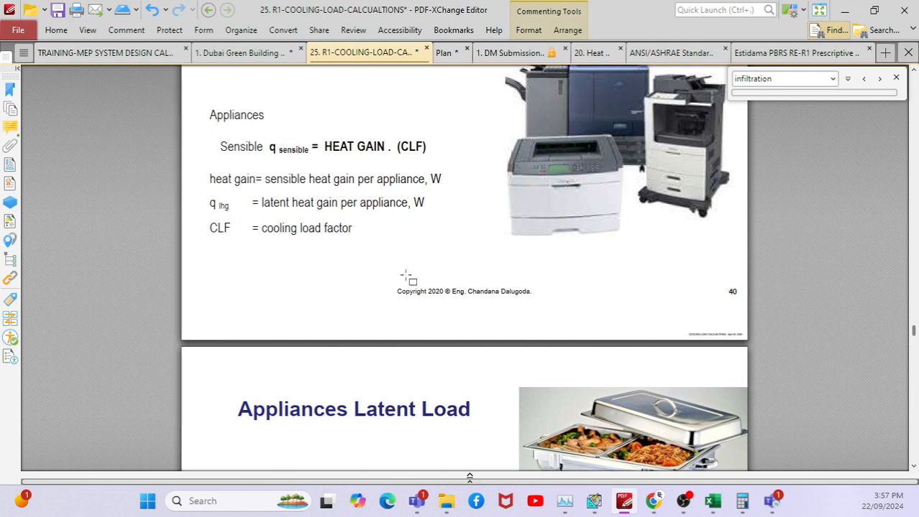
scroll(488, 226, "up", 2)
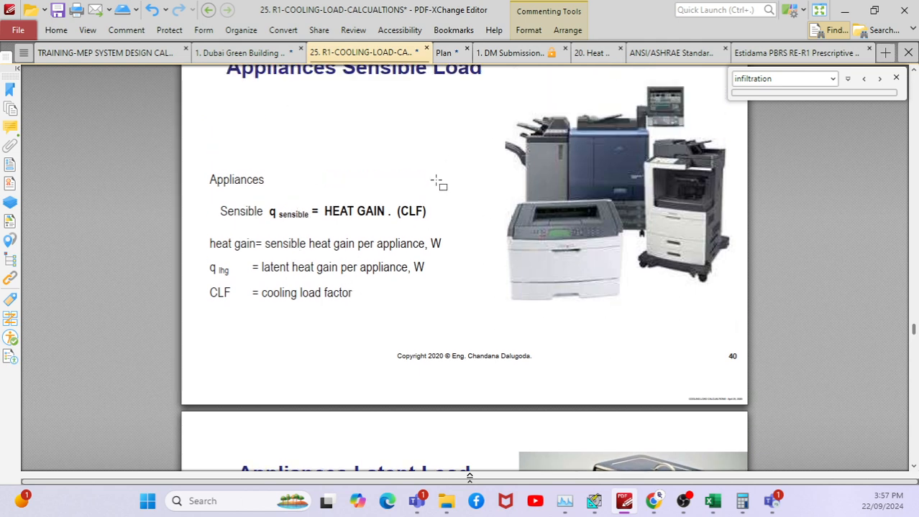
scroll(388, 159, "up", 1)
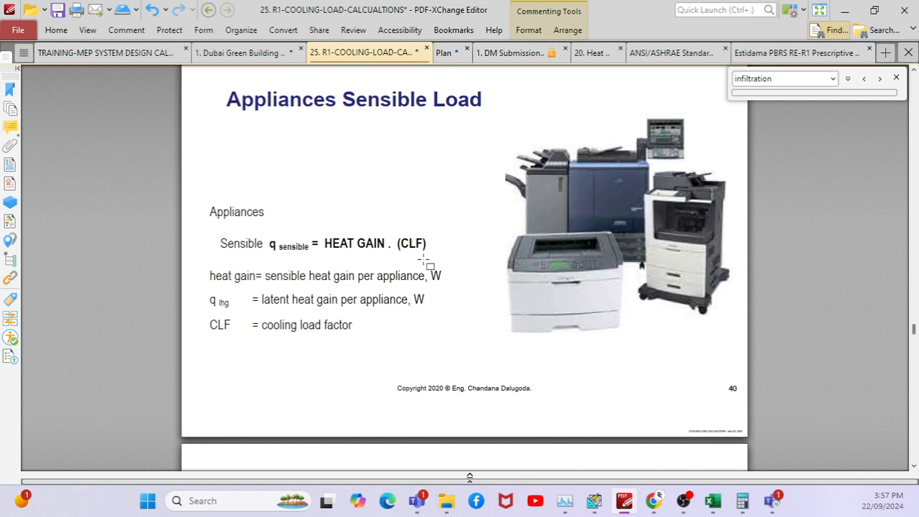
scroll(424, 262, "up", 6)
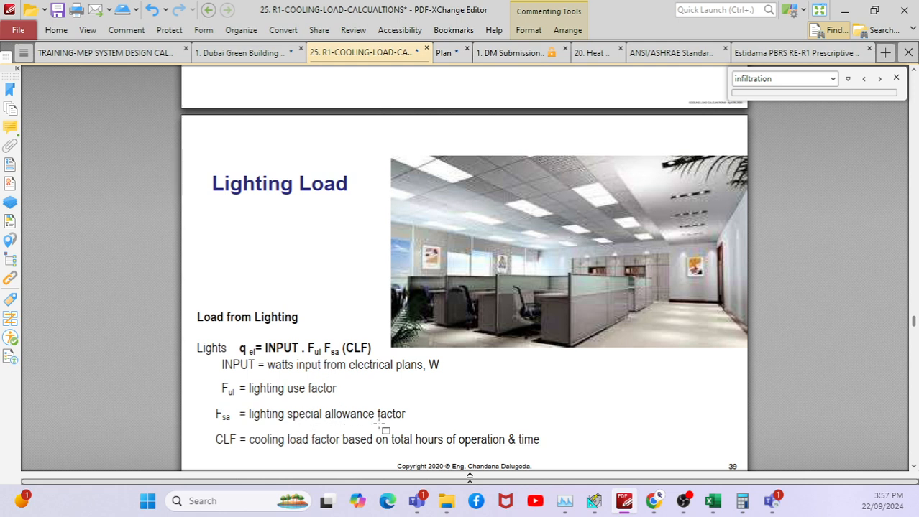
scroll(317, 440, "down", 1)
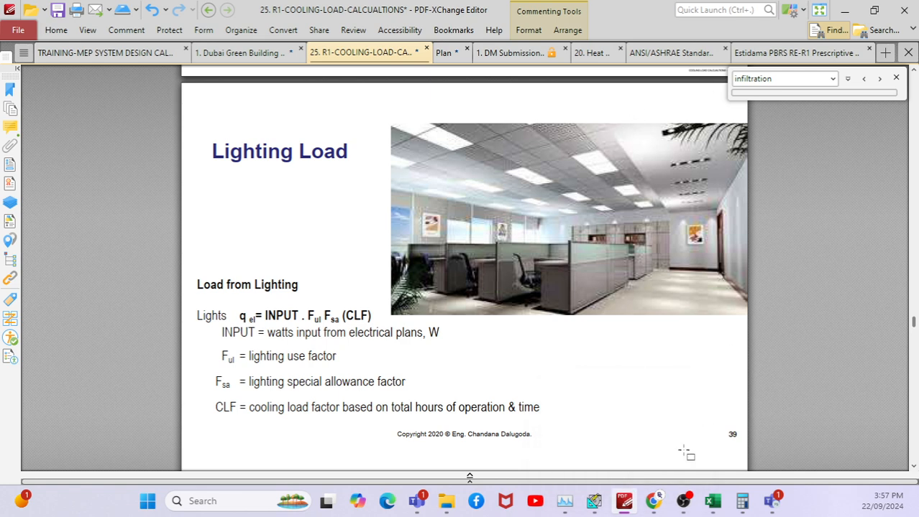
Return to the HAP report and examine the design load summary's zone loads, marking the sensible window transmission cooling value
left_click(593, 501)
scroll(342, 234, "down", 3)
scroll(341, 233, "down", 12)
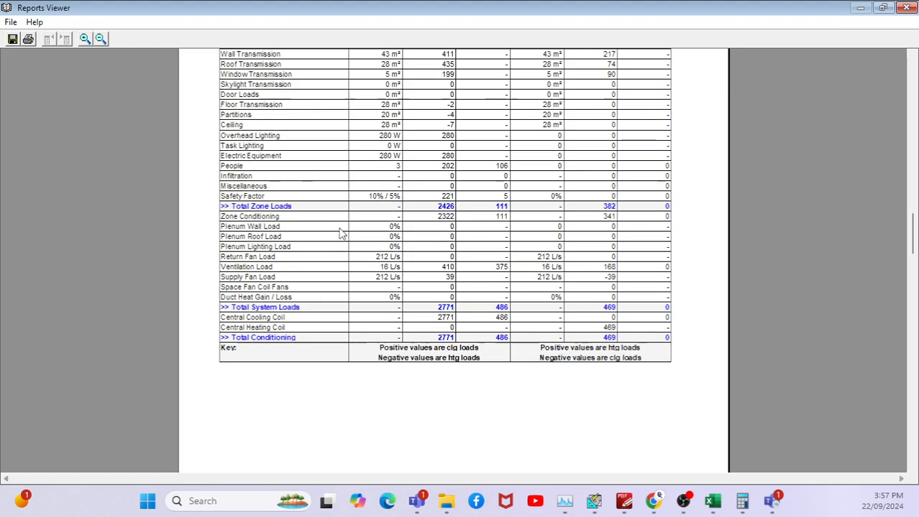
scroll(356, 179, "up", 3)
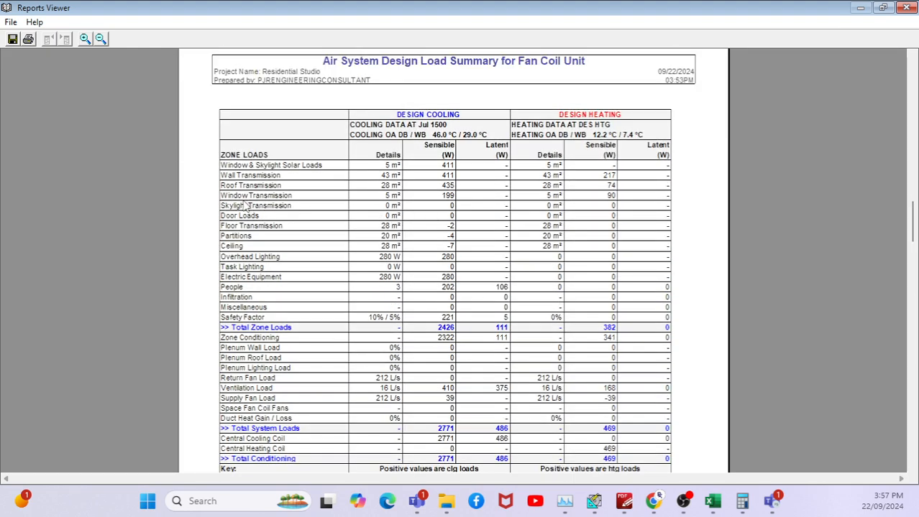
double_click(446, 199)
left_click_drag(446, 200, 455, 203)
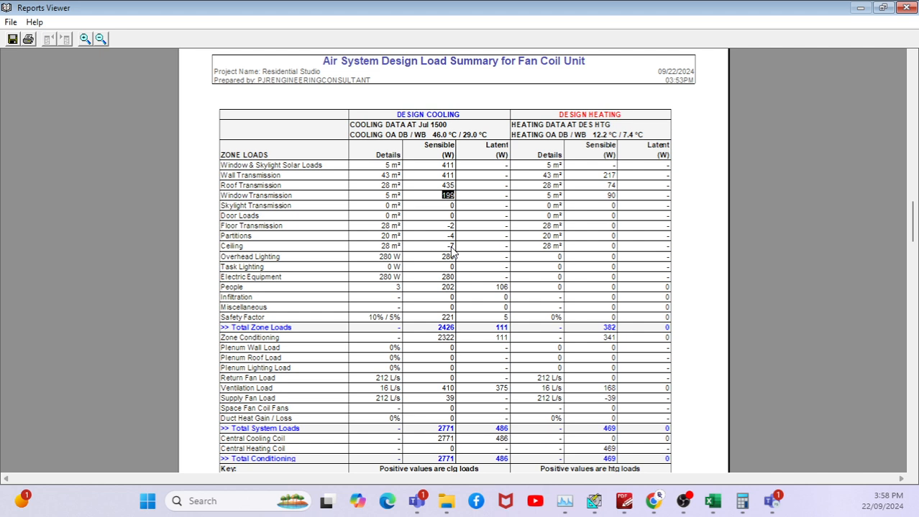
scroll(487, 341, "down", 1)
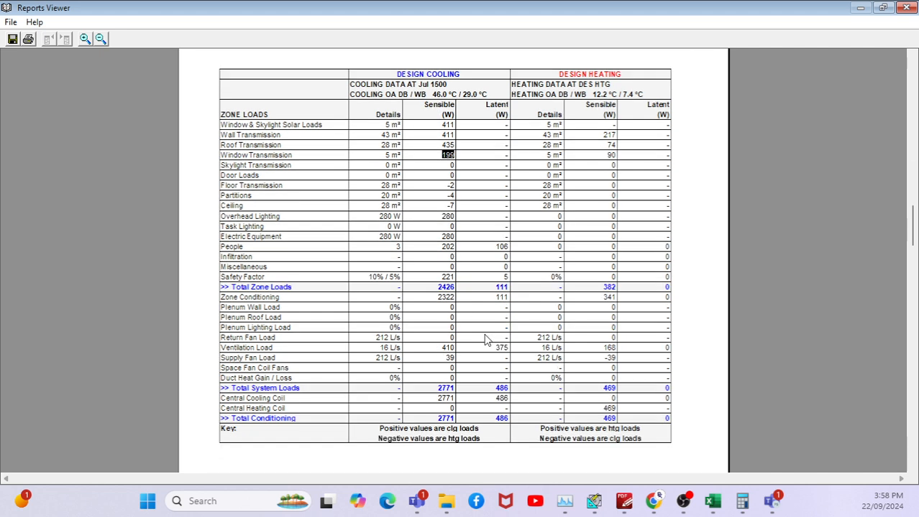